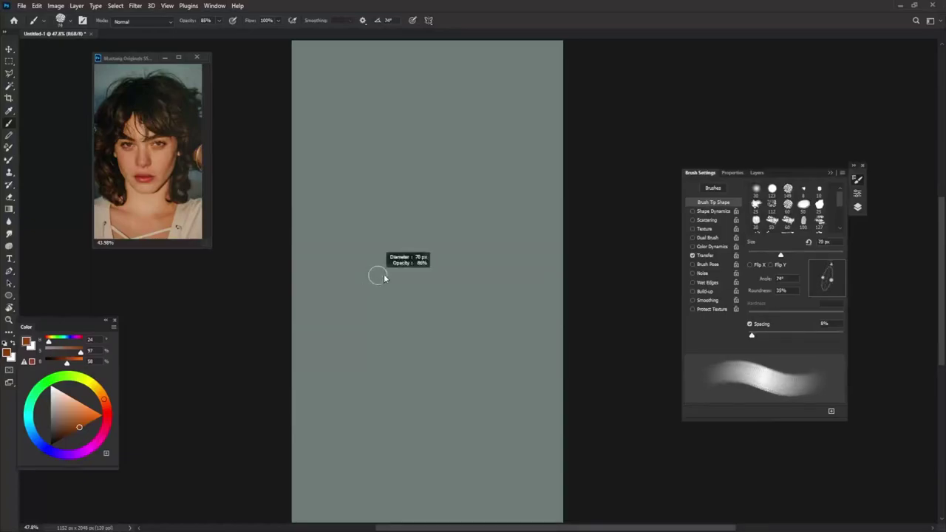
# - Outline the head's left, right and top edges in orange with a large textured brush
pyautogui.moveTo(327, 181); pyautogui.dragTo(340, 363)
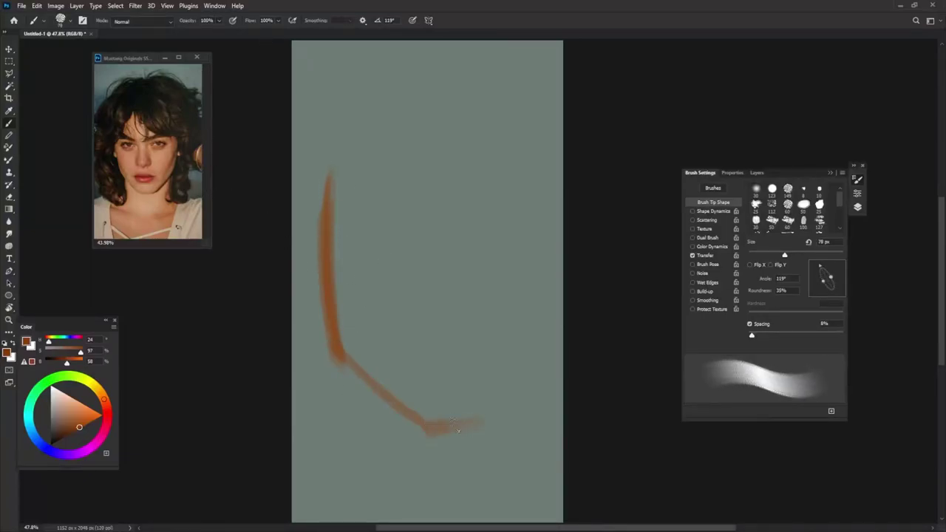
pyautogui.moveTo(457, 429); pyautogui.dragTo(521, 260)
pyautogui.moveTo(329, 244); pyautogui.dragTo(444, 140)
pyautogui.moveTo(340, 295)
pyautogui.mouseDown()
pyautogui.moveTo(458, 169)
pyautogui.moveTo(443, 140)
pyautogui.mouseUp()
# - Enlarge the brush and fill the head shape and its edges with solid orange
pyautogui.press('9')
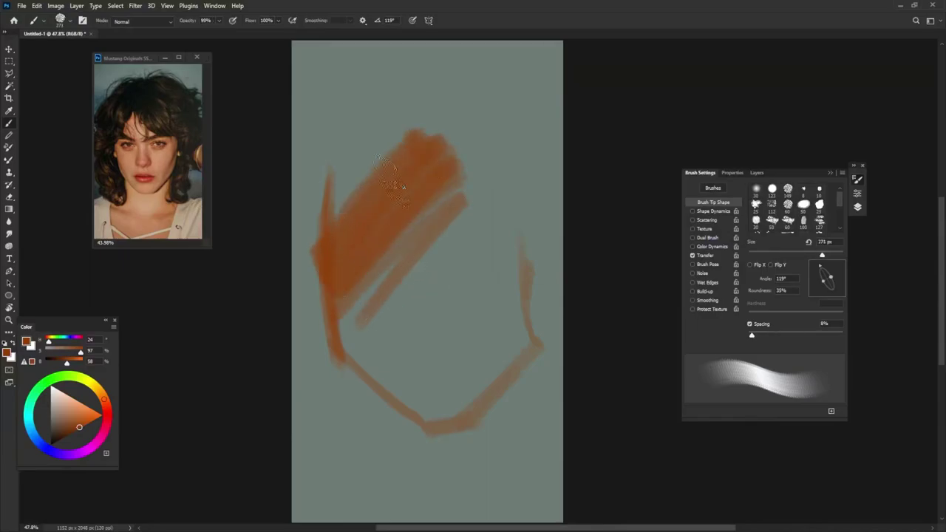
pyautogui.moveTo(391, 178); pyautogui.dragTo(355, 384)
pyautogui.moveTo(443, 192); pyautogui.dragTo(429, 399)
pyautogui.moveTo(502, 170)
pyautogui.mouseDown()
pyautogui.moveTo(473, 436)
pyautogui.moveTo(395, 252)
pyautogui.moveTo(347, 385)
pyautogui.mouseUp()
pyautogui.moveTo(369, 310)
pyautogui.mouseDown()
pyautogui.moveTo(433, 433)
pyautogui.moveTo(433, 258)
pyautogui.mouseUp()
pyautogui.moveTo(436, 458); pyautogui.dragTo(348, 347)
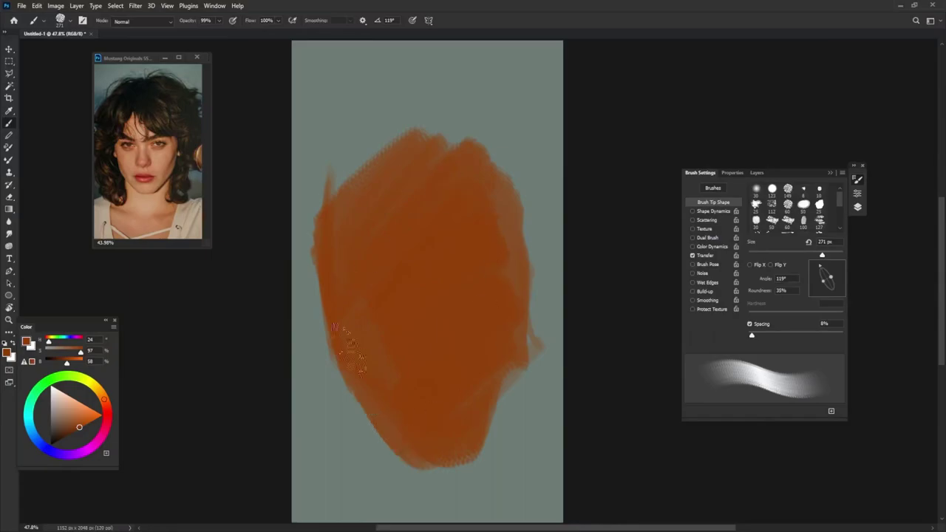
# - Extend the orange paint over the left, lower-left, top and top-right canvas
pyautogui.moveTo(344, 284); pyautogui.dragTo(311, 465)
pyautogui.moveTo(295, 391); pyautogui.dragTo(295, 133)
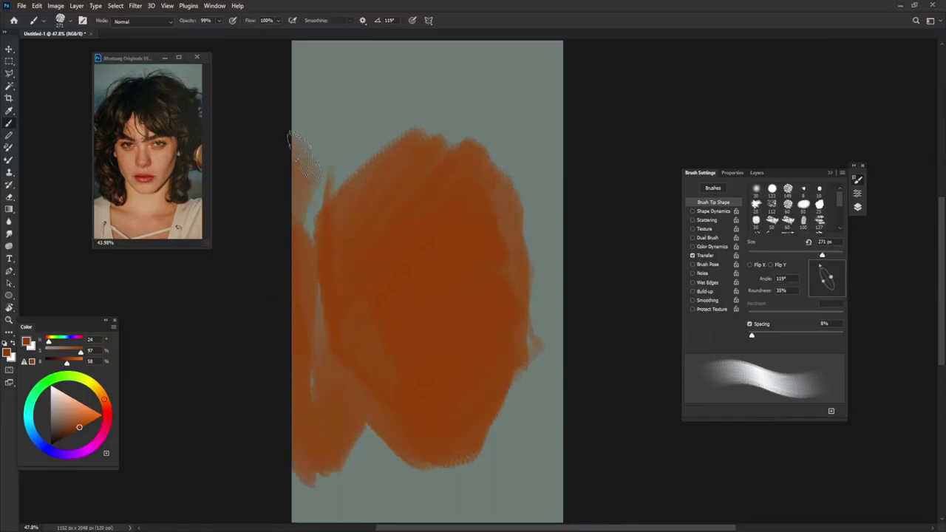
pyautogui.moveTo(310, 236); pyautogui.dragTo(443, 52)
pyautogui.moveTo(303, 280); pyautogui.dragTo(450, 110)
pyautogui.moveTo(540, 151)
pyautogui.mouseDown()
pyautogui.moveTo(441, 81)
pyautogui.moveTo(602, 169)
pyautogui.moveTo(547, 310)
pyautogui.moveTo(281, 460)
pyautogui.moveTo(358, 496)
pyautogui.mouseUp()
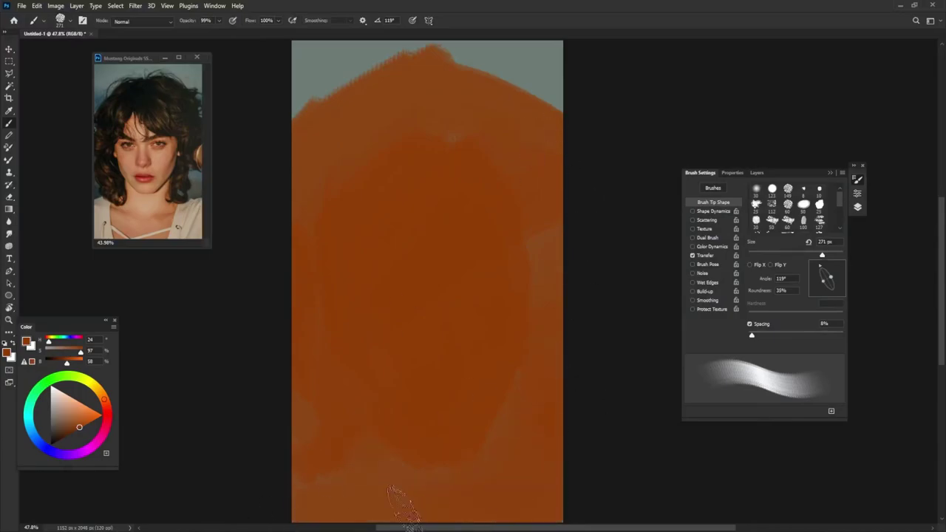
# - With a smaller dark brown brush, outline the hair parting and sides
pyautogui.click(58, 440)
pyautogui.moveTo(443, 253); pyautogui.dragTo(411, 254)
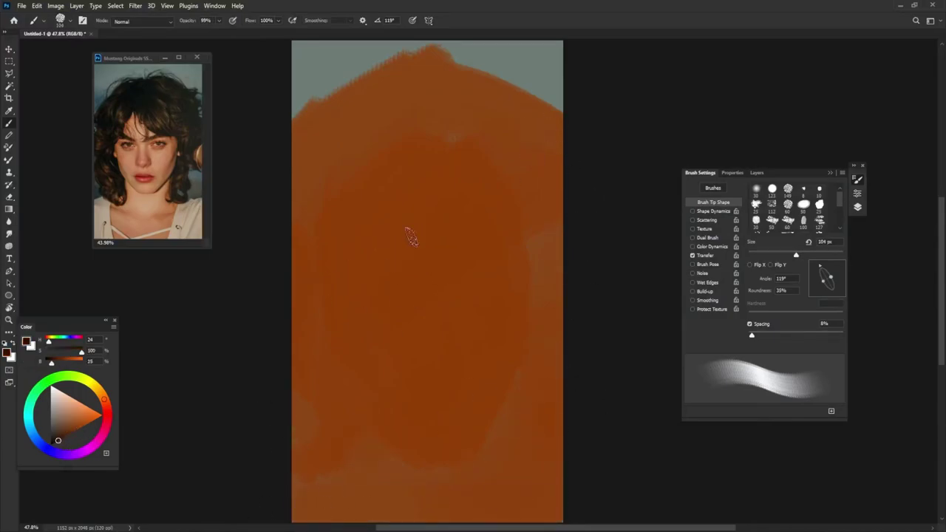
pyautogui.moveTo(391, 139)
pyautogui.mouseDown()
pyautogui.moveTo(371, 249)
pyautogui.moveTo(344, 304)
pyautogui.mouseUp()
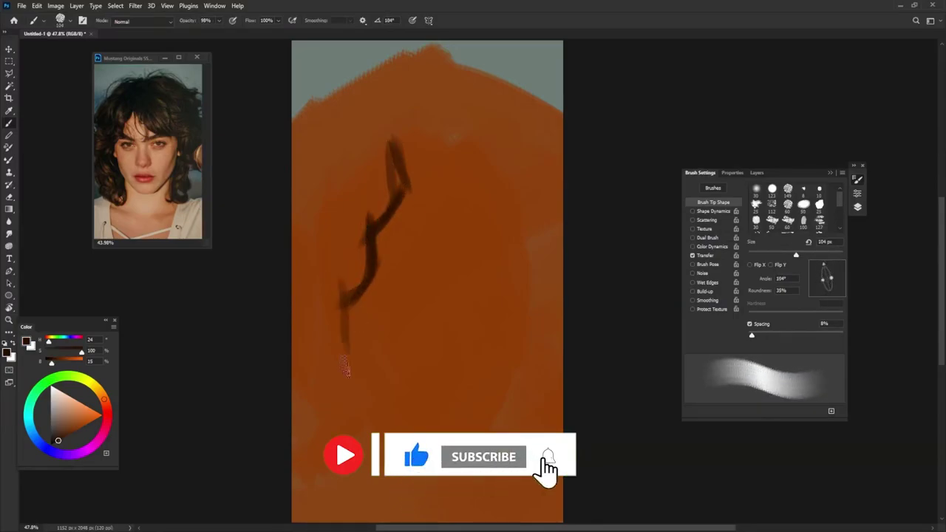
pyautogui.moveTo(330, 255)
pyautogui.mouseDown()
pyautogui.moveTo(339, 417)
pyautogui.moveTo(296, 461)
pyautogui.mouseUp()
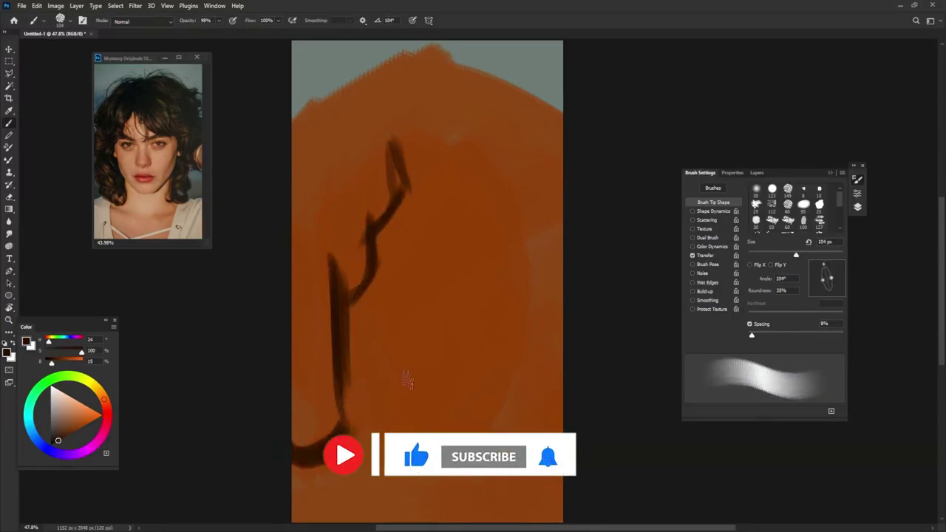
pyautogui.moveTo(405, 188)
pyautogui.mouseDown()
pyautogui.moveTo(499, 220)
pyautogui.moveTo(517, 253)
pyautogui.moveTo(528, 380)
pyautogui.moveTo(586, 421)
pyautogui.mouseUp()
# - Outline the top of the head and fill the upper-left and right hair strands
pyautogui.moveTo(352, 83)
pyautogui.mouseDown()
pyautogui.moveTo(295, 130)
pyautogui.moveTo(407, 53)
pyautogui.moveTo(562, 100)
pyautogui.mouseUp()
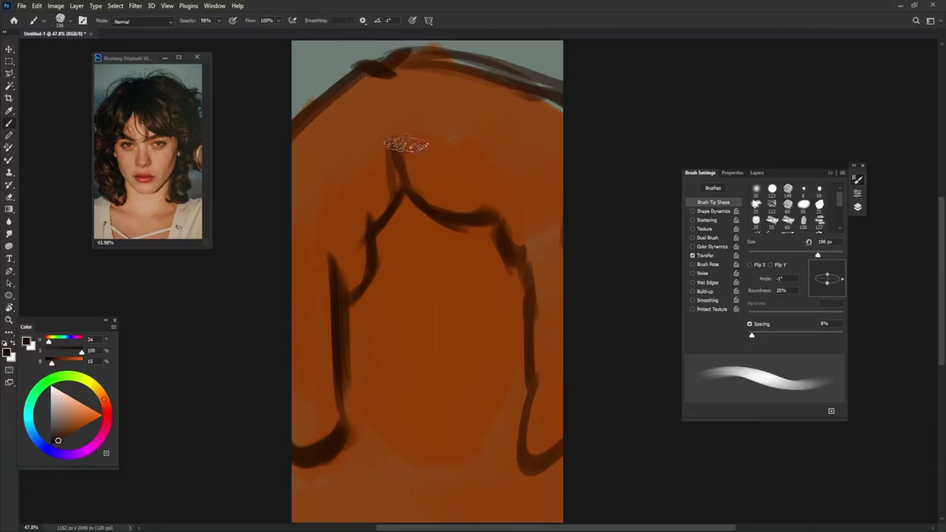
pyautogui.moveTo(402, 145)
pyautogui.mouseDown()
pyautogui.moveTo(355, 212)
pyautogui.moveTo(342, 200)
pyautogui.moveTo(370, 83)
pyautogui.moveTo(306, 344)
pyautogui.moveTo(391, 122)
pyautogui.moveTo(450, 96)
pyautogui.moveTo(471, 142)
pyautogui.moveTo(422, 91)
pyautogui.moveTo(570, 270)
pyautogui.mouseUp()
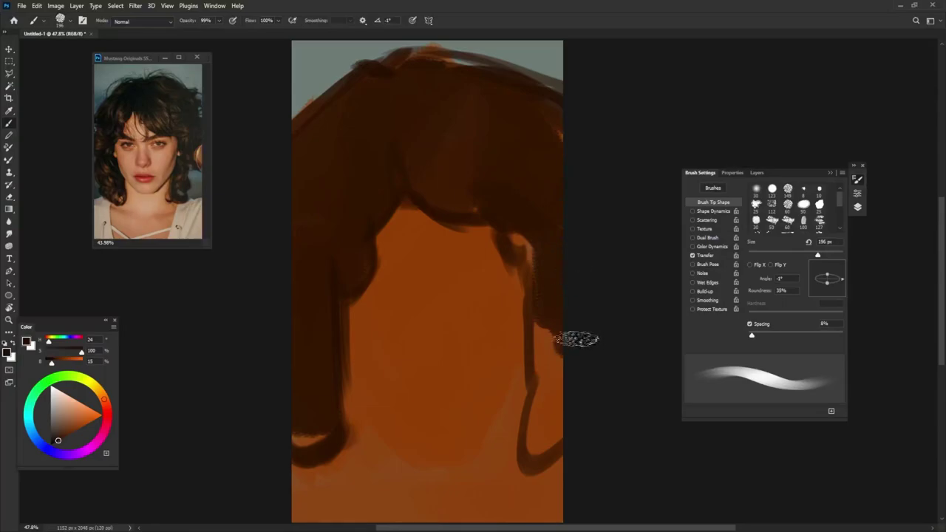
pyautogui.moveTo(574, 335)
pyautogui.mouseDown()
pyautogui.moveTo(545, 435)
pyautogui.moveTo(531, 269)
pyautogui.mouseUp()
# - Paint lighter orange strokes on the nose bridge, cheek and right jaw
pyautogui.keyDown('alt'); pyautogui.click(401, 289); pyautogui.keyUp('alt')
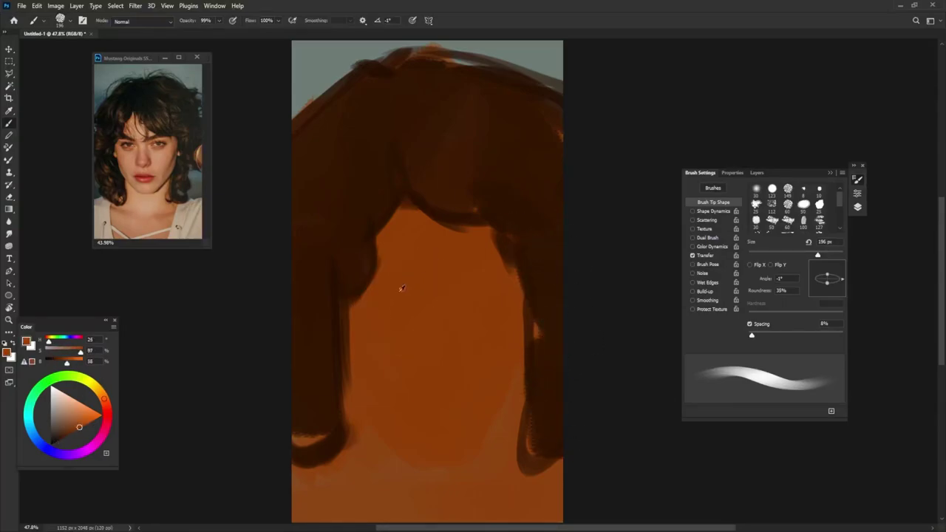
pyautogui.moveTo(401, 246)
pyautogui.mouseDown()
pyautogui.moveTo(394, 310)
pyautogui.moveTo(403, 263)
pyautogui.mouseUp()
pyautogui.hotkey('shift', 'Right')
pyautogui.hotkey('shift', 'Right')
pyautogui.hotkey('shift', 'Right')
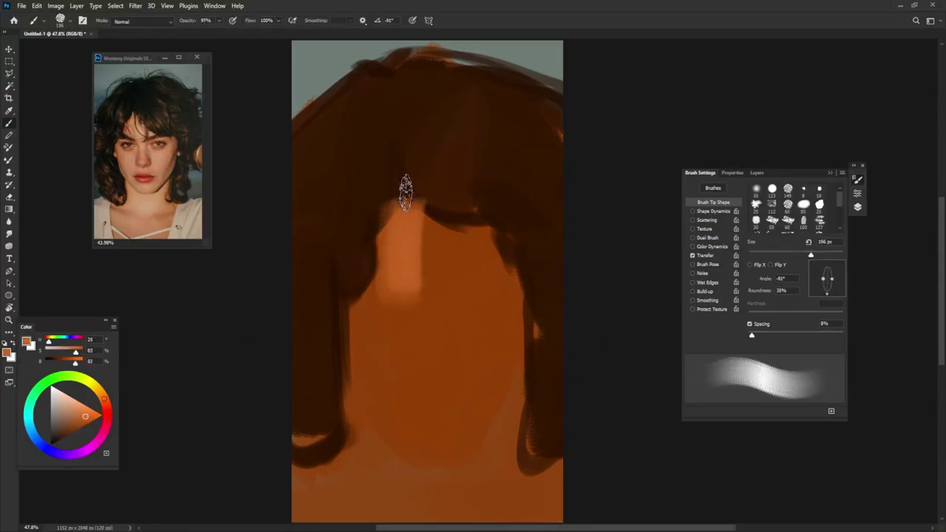
pyautogui.moveTo(403, 171)
pyautogui.mouseDown()
pyautogui.moveTo(360, 270)
pyautogui.moveTo(346, 388)
pyautogui.moveTo(411, 451)
pyautogui.moveTo(443, 461)
pyautogui.moveTo(494, 419)
pyautogui.mouseUp()
pyautogui.hotkey('shift', 'Right')
pyautogui.hotkey('shift', 'Right')
pyautogui.hotkey('shift', 'Right')
# - Fill the brow, face edges, right side and centre with lighter orange
pyautogui.hotkey('shift', 'Right')
pyautogui.hotkey('shift', 'Right')
pyautogui.hotkey('shift', 'Right')
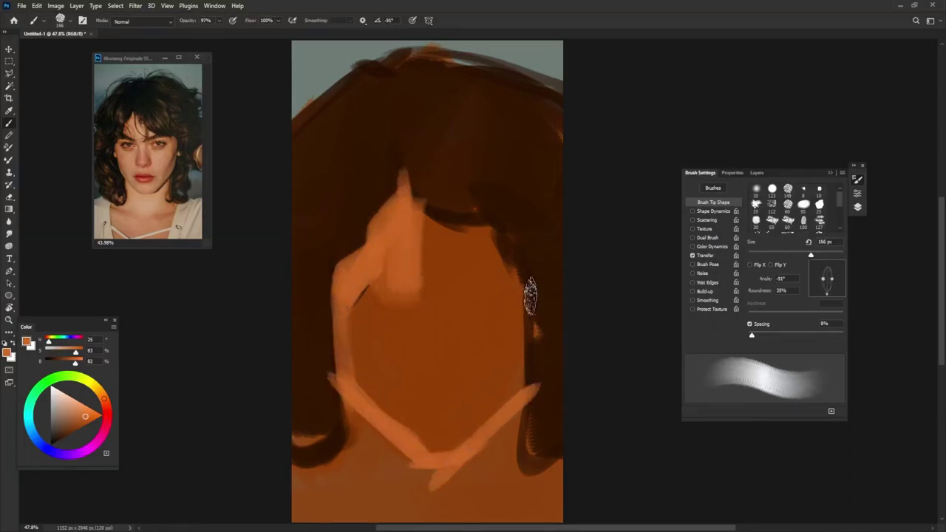
pyautogui.moveTo(528, 285); pyautogui.dragTo(531, 399)
pyautogui.hotkey('shift', 'Right')
pyautogui.hotkey('shift', 'Right')
pyautogui.hotkey('shift', 'Right')
pyautogui.moveTo(425, 221); pyautogui.dragTo(480, 215)
pyautogui.hotkey('shift', 'Right')
pyautogui.hotkey('shift', 'Right')
pyautogui.hotkey('shift', 'Right')
pyautogui.moveTo(495, 254)
pyautogui.mouseDown()
pyautogui.moveTo(443, 222)
pyautogui.moveTo(509, 214)
pyautogui.moveTo(526, 303)
pyautogui.mouseUp()
pyautogui.hotkey('shift', 'Right')
pyautogui.hotkey('shift', 'Right')
pyautogui.hotkey('shift', 'Right')
pyautogui.hotkey('shift', 'Right')
pyautogui.hotkey('shift', 'Right')
pyautogui.hotkey('shift', 'Right')
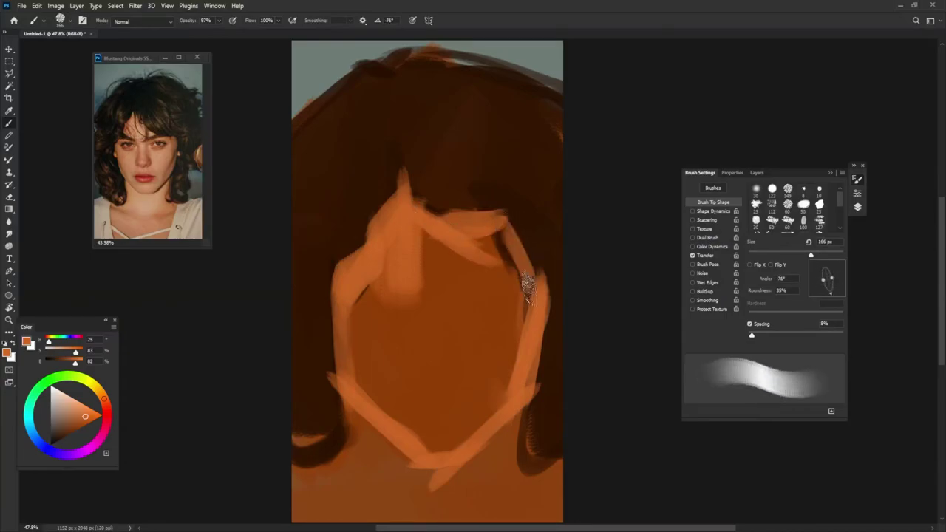
pyautogui.moveTo(528, 229); pyautogui.dragTo(437, 348)
pyautogui.moveTo(487, 222)
pyautogui.mouseDown()
pyautogui.moveTo(354, 311)
pyautogui.moveTo(407, 408)
pyautogui.moveTo(473, 425)
pyautogui.mouseUp()
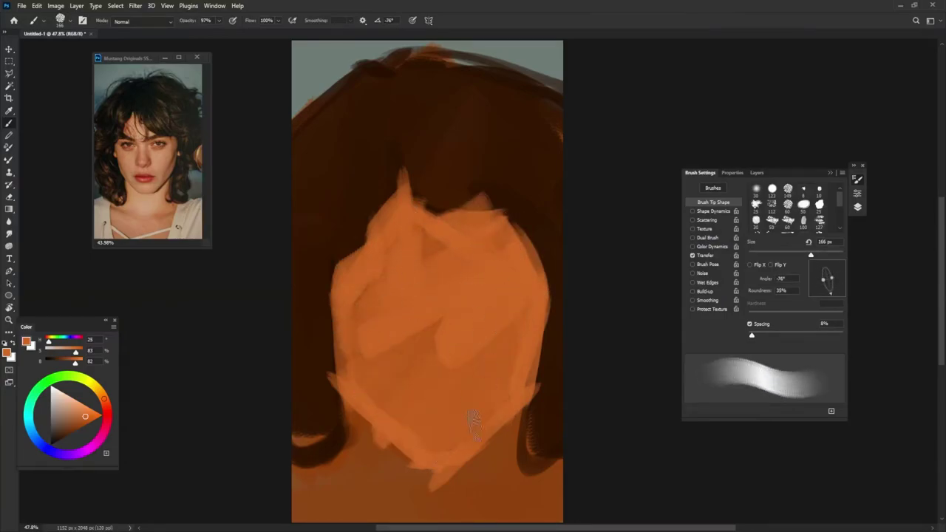
# - Paint a dark brown hair edge across the face's top and fill the left face edge light orange
pyautogui.keyDown('alt'); pyautogui.click(468, 178); pyautogui.keyUp('alt')
pyautogui.hotkey('shift', 'Left')
pyautogui.hotkey('shift', 'Left')
pyautogui.press('[')
pyautogui.moveTo(506, 226); pyautogui.dragTo(450, 215)
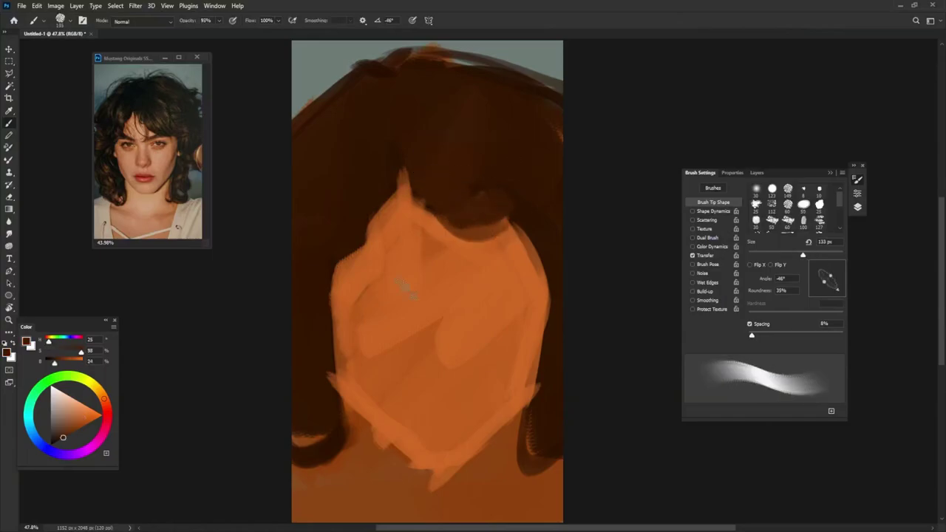
pyautogui.hotkey('shift', 'Left')
pyautogui.hotkey('shift', 'Left')
pyautogui.hotkey('shift', 'Left')
pyautogui.moveTo(336, 292); pyautogui.dragTo(410, 449)
pyautogui.keyDown('alt'); pyautogui.click(296, 384); pyautogui.keyUp('alt')
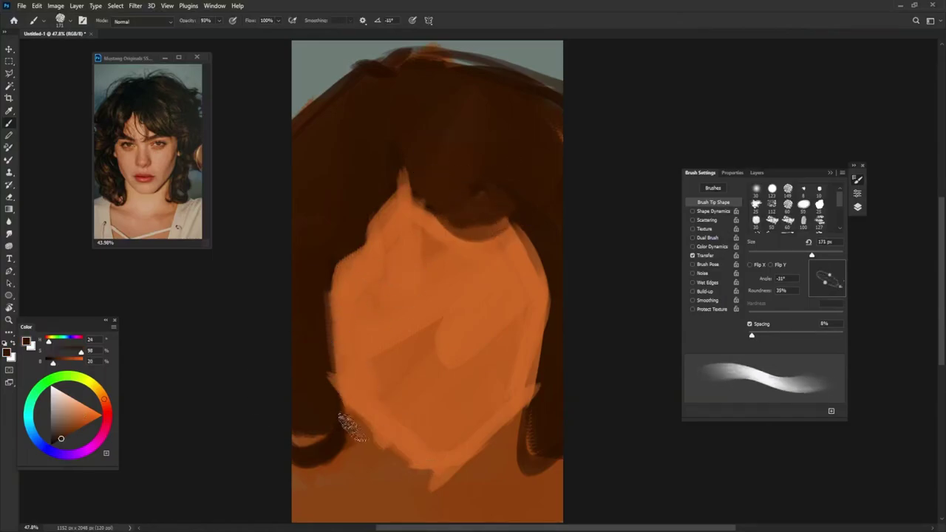
pyautogui.hotkey('shift', 'Right')
pyautogui.hotkey('shift', 'Right')
pyautogui.hotkey('shift', 'Right')
pyautogui.click(78, 424)
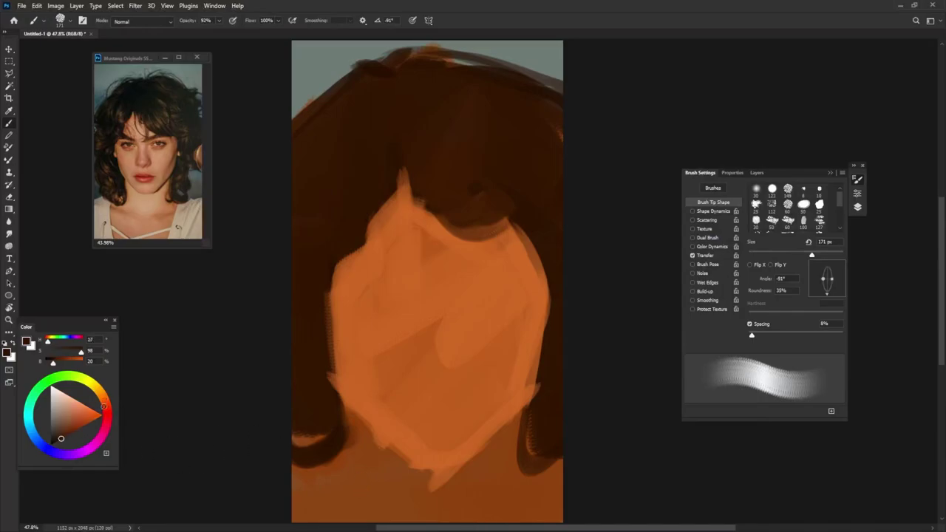
# - Paint a dark red nose shadow and eye-socket patches joined into one band
pyautogui.hotkey('shift', 'Left')
pyautogui.hotkey('shift', 'Left')
pyautogui.hotkey('shift', 'Left')
pyautogui.moveTo(430, 329); pyautogui.dragTo(447, 351)
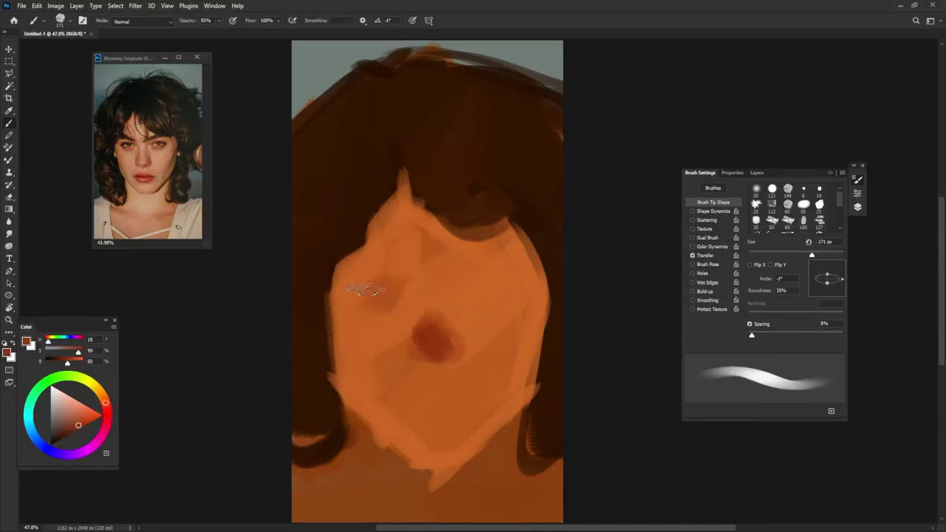
pyautogui.moveTo(355, 299)
pyautogui.mouseDown()
pyautogui.moveTo(403, 274)
pyautogui.moveTo(482, 292)
pyautogui.mouseUp()
pyautogui.hotkey('shift', 'Right')
pyautogui.hotkey('shift', 'Left')
pyautogui.hotkey('shift', 'Left')
pyautogui.hotkey('shift', 'Left')
pyautogui.moveTo(425, 269); pyautogui.dragTo(366, 310)
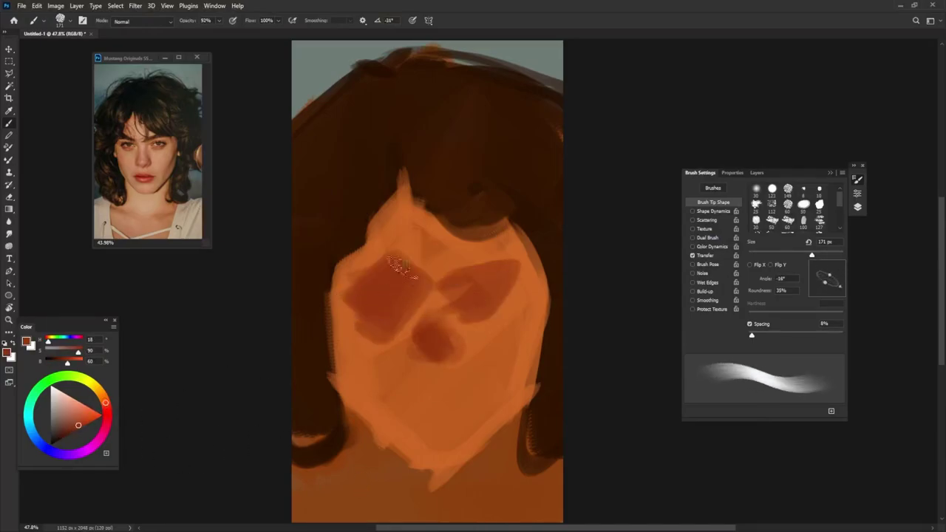
pyautogui.moveTo(517, 288); pyautogui.dragTo(397, 342)
# - Lighten the cheeks, jaw and chin, then repaint and extend the dark eye band
pyautogui.moveTo(330, 332); pyautogui.dragTo(362, 414)
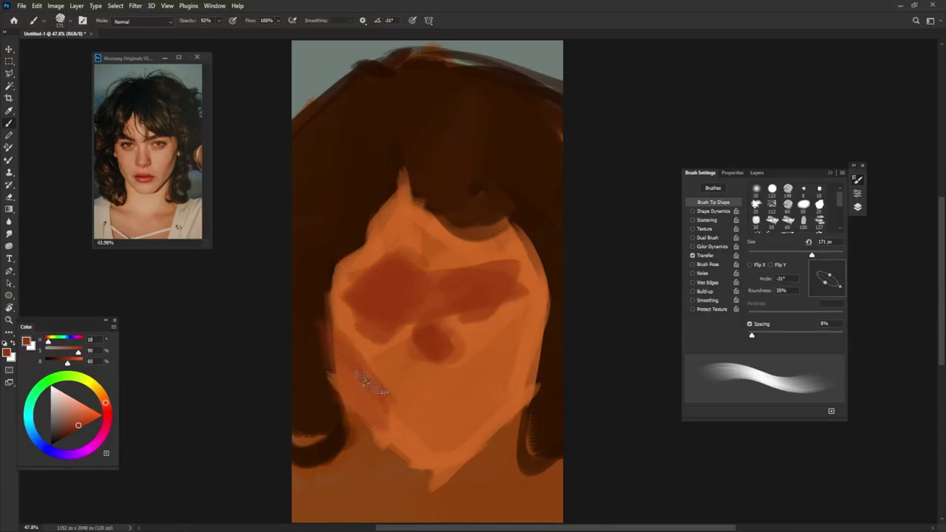
pyautogui.moveTo(384, 443)
pyautogui.mouseDown()
pyautogui.moveTo(543, 347)
pyautogui.moveTo(443, 473)
pyautogui.moveTo(384, 421)
pyautogui.moveTo(469, 406)
pyautogui.moveTo(391, 311)
pyautogui.mouseUp()
pyautogui.keyDown('alt'); pyautogui.click(447, 366); pyautogui.keyUp('alt')
pyautogui.hotkey('shift', 'Left')
pyautogui.hotkey('shift', 'Left')
pyautogui.hotkey('shift', 'Left')
# - Sample lighter skin tones and paint light strokes down the nose and forehead
pyautogui.hotkey('shift', 'Left')
pyautogui.hotkey('shift', 'Left')
pyautogui.hotkey('shift', 'Left')
pyautogui.moveTo(425, 273)
pyautogui.mouseDown()
pyautogui.moveTo(371, 271)
pyautogui.moveTo(381, 340)
pyautogui.mouseUp()
pyautogui.keyDown('alt'); pyautogui.click(372, 308); pyautogui.keyUp('alt')
pyautogui.moveTo(347, 310); pyautogui.dragTo(399, 281)
pyautogui.moveTo(517, 295)
pyautogui.mouseDown()
pyautogui.moveTo(461, 305)
pyautogui.moveTo(432, 351)
pyautogui.mouseUp()
pyautogui.keyDown('alt'); pyautogui.click(464, 297); pyautogui.keyUp('alt')
pyautogui.hotkey('shift', 'Left')
pyautogui.hotkey('shift', 'Left')
pyautogui.hotkey('shift', 'Left')
pyautogui.moveTo(418, 292)
pyautogui.mouseDown()
pyautogui.moveTo(429, 351)
pyautogui.moveTo(340, 314)
pyautogui.mouseUp()
pyautogui.keyDown('alt'); pyautogui.click(412, 311); pyautogui.keyUp('alt')
pyautogui.hotkey('shift', 'Right')
pyautogui.hotkey('shift', 'Right')
pyautogui.hotkey('shift', 'Right')
pyautogui.press(']')
pyautogui.press(']')
pyautogui.press('[')
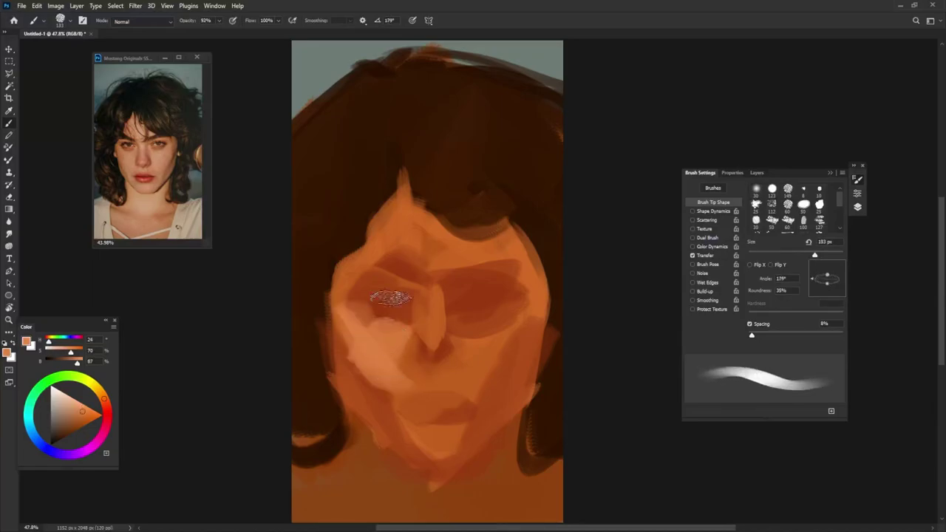
pyautogui.hotkey('shift', 'Left')
pyautogui.hotkey('shift', 'Left')
pyautogui.hotkey('shift', 'Left')
pyautogui.moveTo(385, 233)
pyautogui.mouseDown()
pyautogui.moveTo(405, 243)
pyautogui.moveTo(443, 332)
pyautogui.mouseUp()
pyautogui.hotkey('shift', 'Right')
pyautogui.hotkey('shift', 'Right')
pyautogui.hotkey('shift', 'Right')
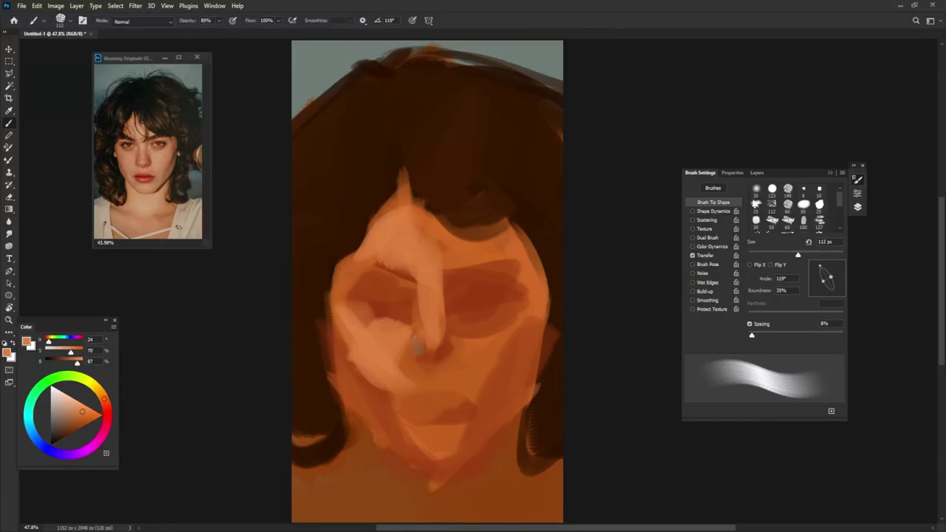
# - Lighten the areas around both eyes, then sample dark brown for the eyebrows
pyautogui.keyDown('alt'); pyautogui.click(450, 308); pyautogui.keyUp('alt')
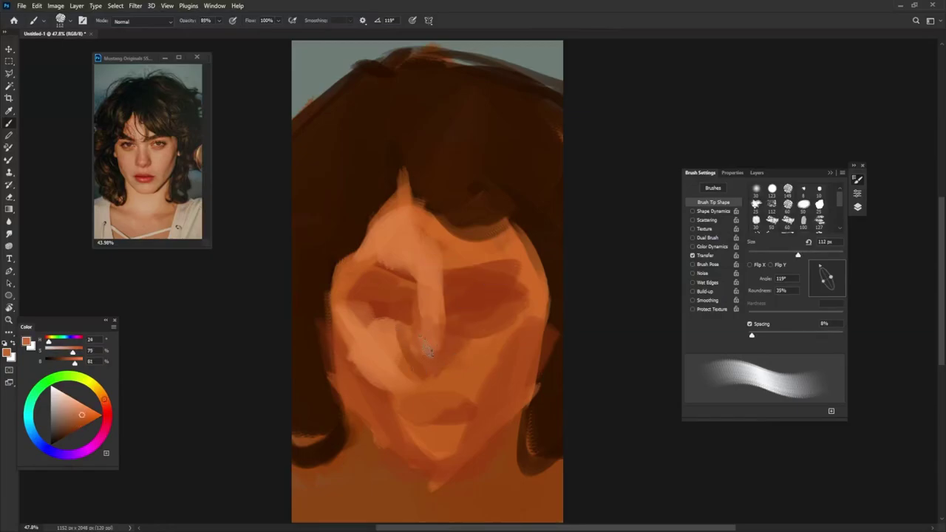
pyautogui.press(']')
pyautogui.keyDown('alt'); pyautogui.click(390, 306); pyautogui.keyUp('alt')
pyautogui.hotkey('shift', 'Right')
pyautogui.hotkey('shift', 'Right')
pyautogui.hotkey('shift', 'Right')
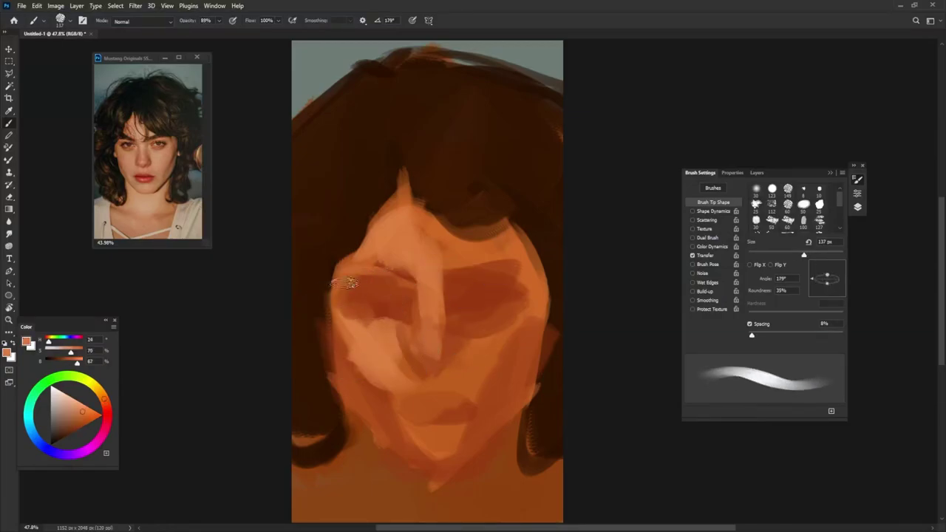
pyautogui.moveTo(345, 283); pyautogui.dragTo(389, 285)
pyautogui.moveTo(483, 275)
pyautogui.mouseDown()
pyautogui.moveTo(511, 274)
pyautogui.moveTo(532, 299)
pyautogui.moveTo(522, 314)
pyautogui.mouseUp()
pyautogui.keyDown('alt'); pyautogui.click(502, 299); pyautogui.keyUp('alt')
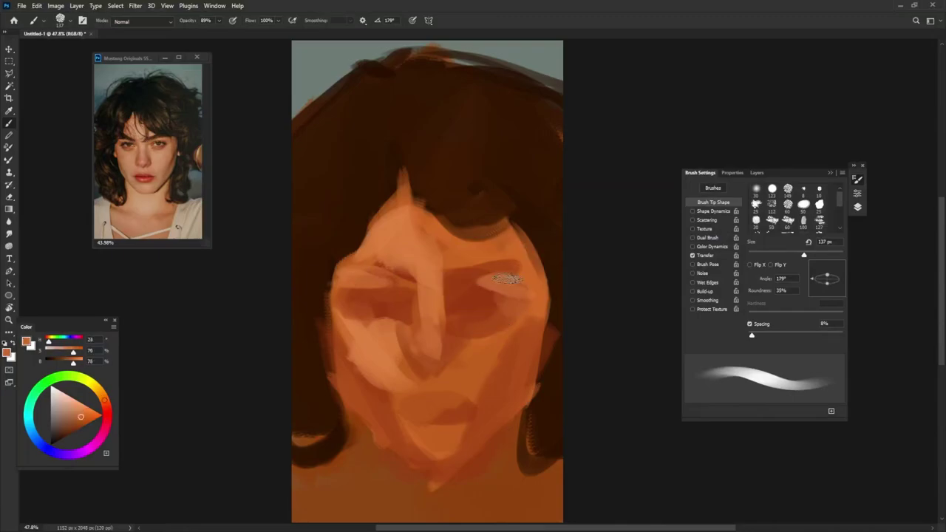
pyautogui.keyDown('alt'); pyautogui.click(459, 201); pyautogui.keyUp('alt')
pyautogui.moveTo(454, 274); pyautogui.dragTo(515, 260)
# - Paint dark eyebrows and hair strands over the forehead and down the face's right side
pyautogui.hotkey('shift', 'Left')
pyautogui.hotkey('shift', 'Left')
pyautogui.hotkey('shift', 'Left')
pyautogui.moveTo(411, 275); pyautogui.dragTo(325, 268)
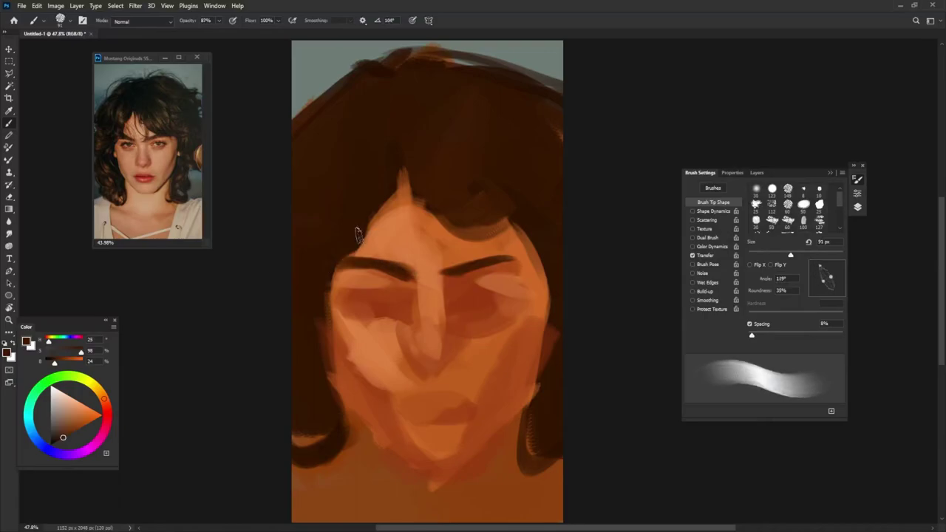
pyautogui.hotkey('shift', 'Left')
pyautogui.hotkey('shift', 'Left')
pyautogui.hotkey('shift', 'Left')
pyautogui.hotkey('shift', 'Right')
pyautogui.hotkey('shift', 'Right')
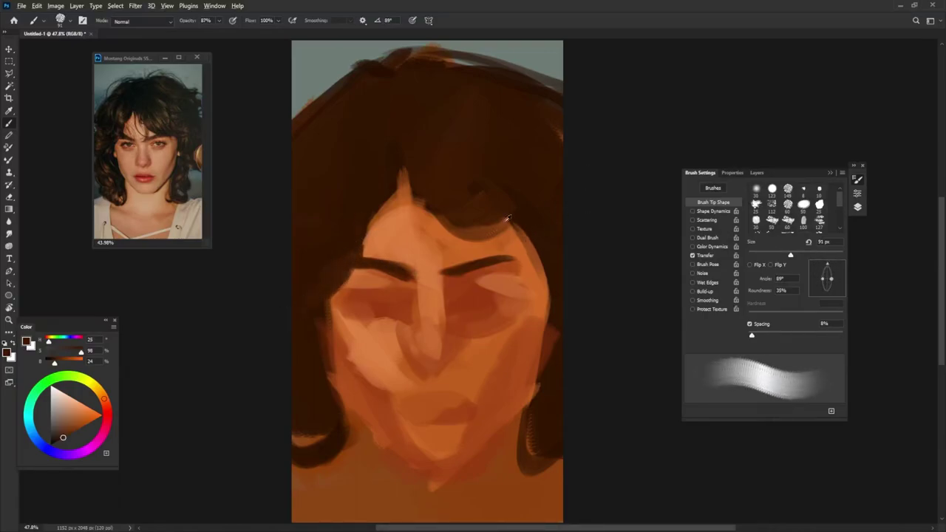
pyautogui.hotkey('shift', 'Right')
pyautogui.hotkey('shift', 'Right')
pyautogui.hotkey('shift', 'Right')
pyautogui.moveTo(443, 203)
pyautogui.mouseDown()
pyautogui.moveTo(509, 220)
pyautogui.moveTo(547, 318)
pyautogui.mouseUp()
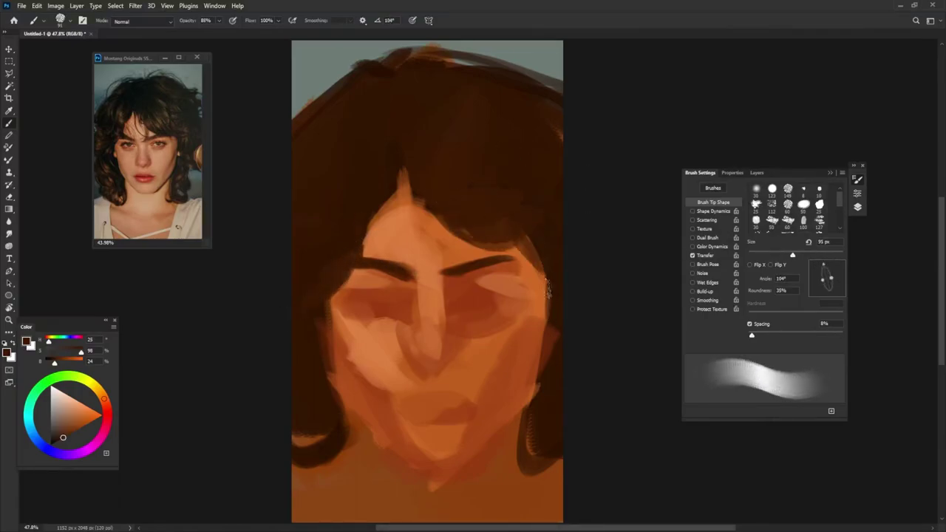
pyautogui.moveTo(545, 262); pyautogui.dragTo(536, 358)
pyautogui.hotkey('shift', 'Right')
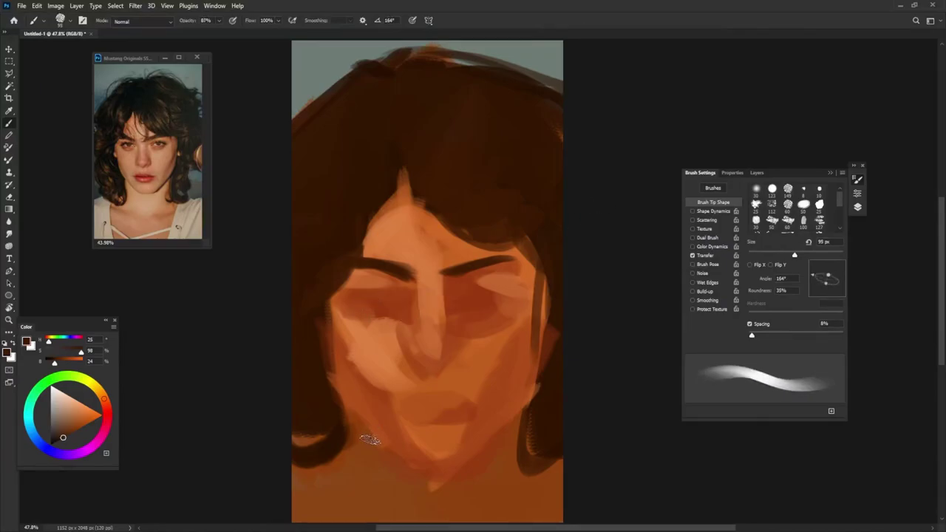
# - In reddish-brown, paint dark lines along the left jaw to the chin and the right jawline
pyautogui.keyDown('alt'); pyautogui.click(377, 454); pyautogui.keyUp('alt')
pyautogui.hotkey('shift', 'Right')
pyautogui.moveTo(373, 411)
pyautogui.mouseDown()
pyautogui.moveTo(416, 478)
pyautogui.moveTo(481, 459)
pyautogui.mouseUp()
pyautogui.moveTo(517, 418); pyautogui.dragTo(453, 483)
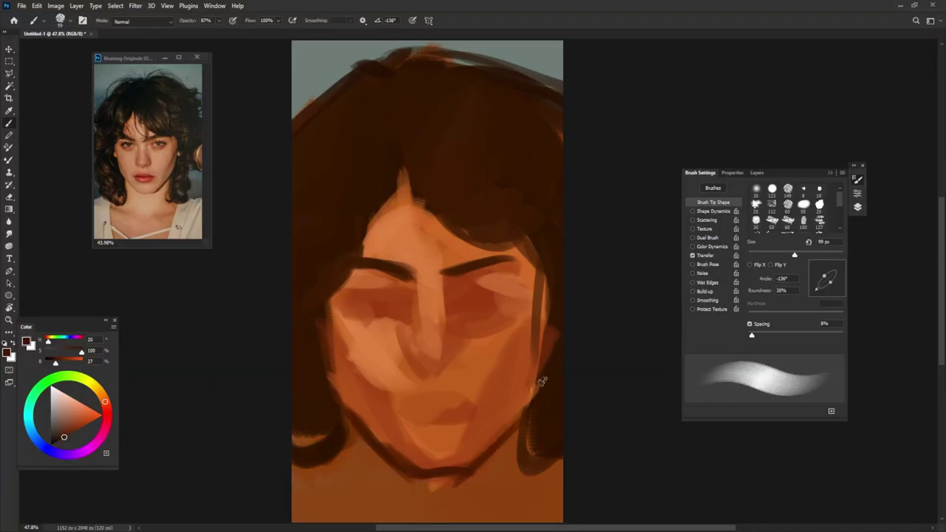
pyautogui.hotkey('shift', 'Left')
pyautogui.hotkey('shift', 'Left')
pyautogui.hotkey('shift', 'Left')
# - Paint dark lines down both sides of the neck
pyautogui.moveTo(348, 418); pyautogui.dragTo(341, 507)
pyautogui.moveTo(348, 436); pyautogui.dragTo(331, 497)
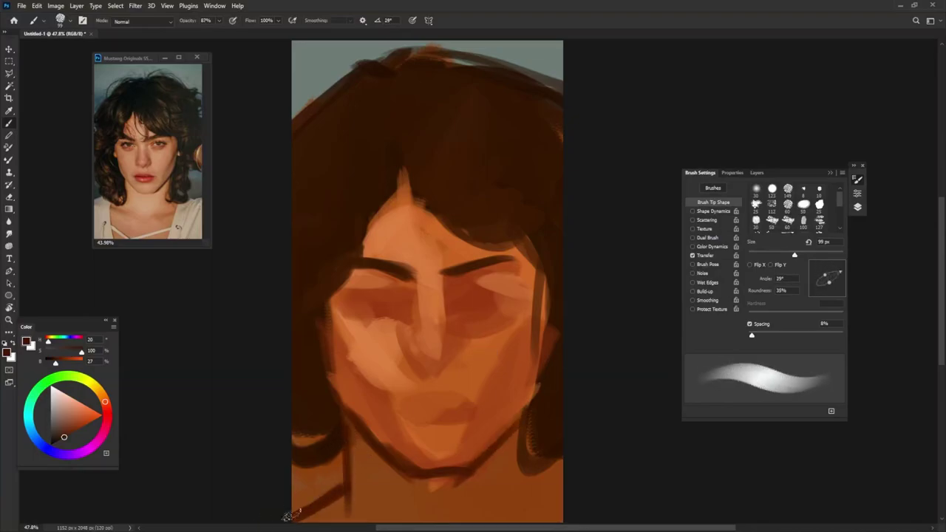
pyautogui.hotkey('shift', 'Left')
pyautogui.hotkey('shift', 'Left')
pyautogui.hotkey('shift', 'Left')
pyautogui.hotkey('shift', 'Left')
pyautogui.hotkey('shift', 'Left')
pyautogui.hotkey('shift', 'Left')
pyautogui.moveTo(510, 427); pyautogui.dragTo(517, 498)
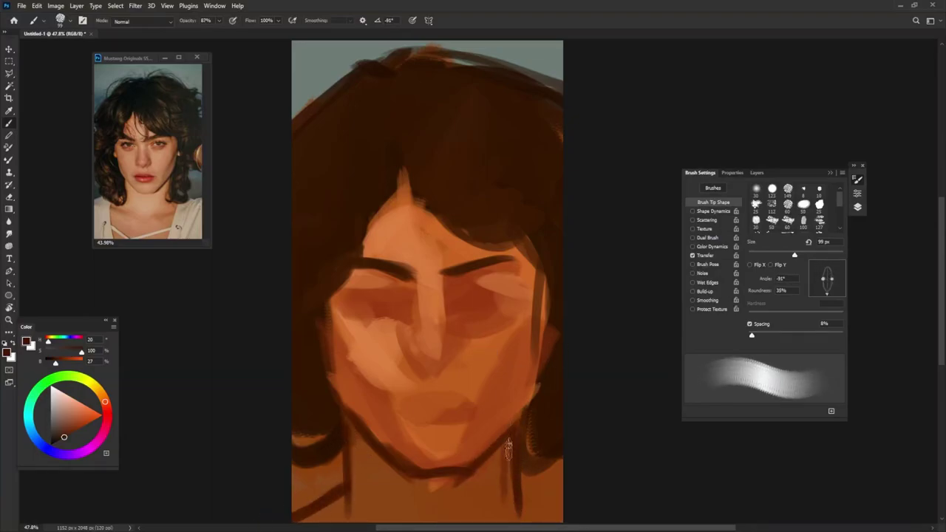
pyautogui.moveTo(508, 447); pyautogui.dragTo(516, 517)
pyautogui.hotkey('shift', 'Right')
pyautogui.hotkey('shift', 'Right')
pyautogui.hotkey('shift', 'Right')
# - Reshape the top-left edge of the hair with sampled colours
pyautogui.keyDown('alt'); pyautogui.click(321, 70); pyautogui.keyUp('alt')
pyautogui.hotkey('shift', 'Left')
pyautogui.hotkey('shift', 'Left')
pyautogui.hotkey('shift', 'Left')
pyautogui.moveTo(303, 111); pyautogui.dragTo(359, 87)
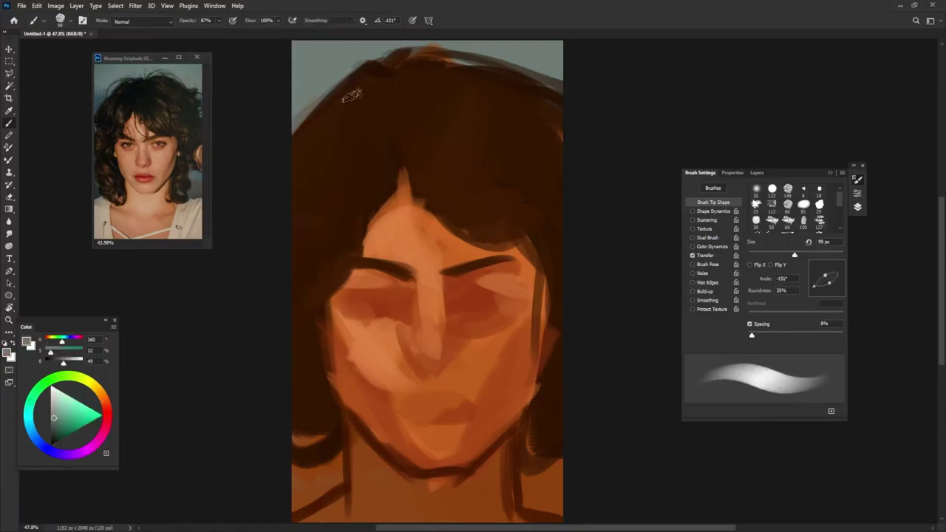
pyautogui.keyDown('alt'); pyautogui.click(369, 111); pyautogui.keyUp('alt')
pyautogui.moveTo(296, 132); pyautogui.dragTo(415, 45)
# - Smooth the top hair edge with grey-green background and reshape the top-right edge in dark brown
pyautogui.keyDown('alt'); pyautogui.click(517, 54); pyautogui.keyUp('alt')
pyautogui.hotkey('shift', 'Right')
pyautogui.hotkey('shift', 'Right')
pyautogui.hotkey('shift', 'Right')
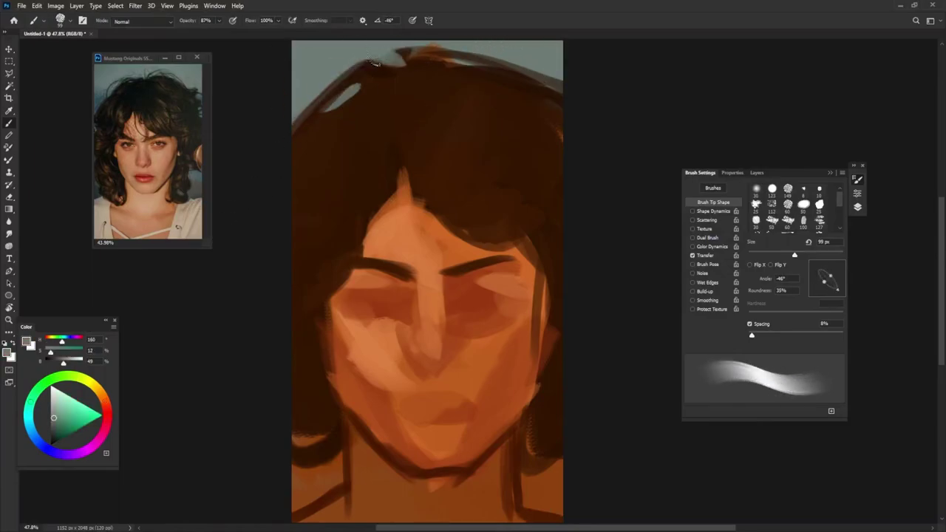
pyautogui.moveTo(369, 67)
pyautogui.mouseDown()
pyautogui.moveTo(428, 46)
pyautogui.moveTo(523, 59)
pyautogui.moveTo(563, 120)
pyautogui.mouseUp()
pyautogui.hotkey('shift', 'Left')
pyautogui.hotkey('shift', 'Left')
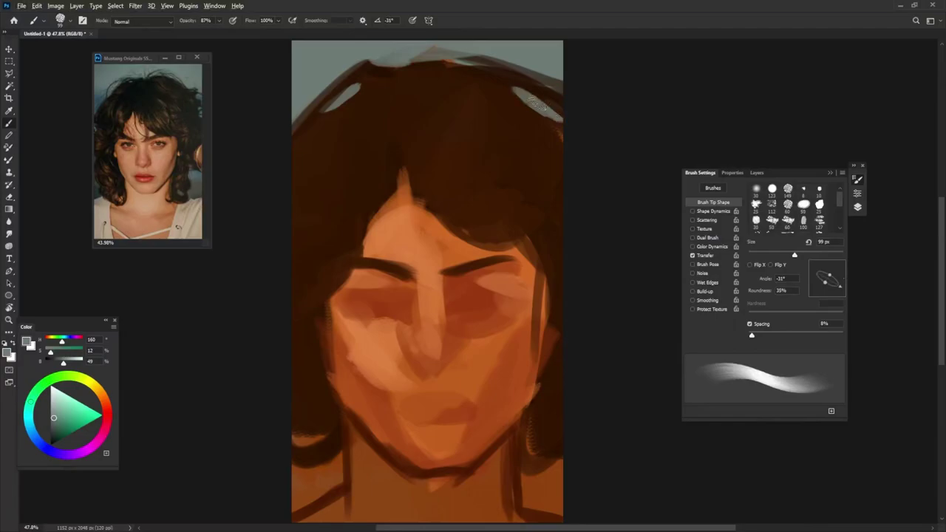
pyautogui.keyDown('alt'); pyautogui.click(458, 82); pyautogui.keyUp('alt')
pyautogui.moveTo(428, 59); pyautogui.dragTo(565, 121)
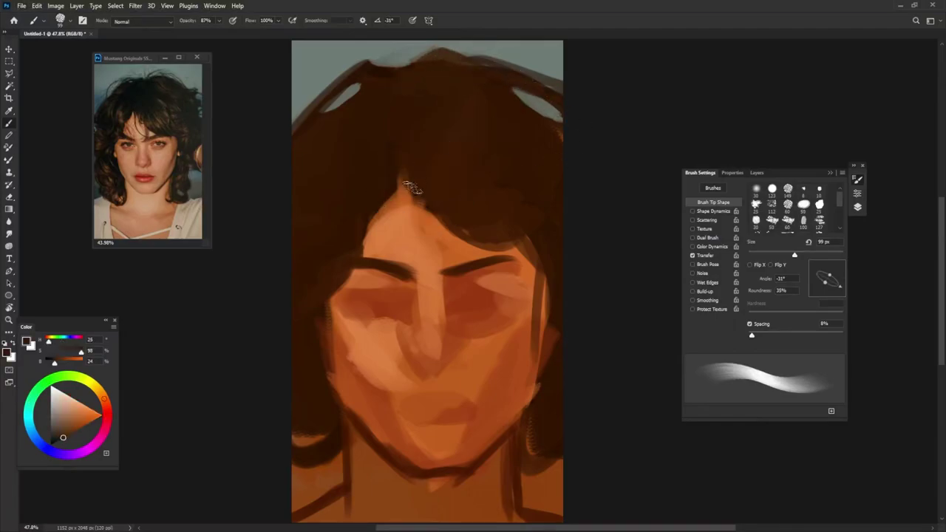
# - Extend dark hair down over the left forehead
pyautogui.keyDown('alt'); pyautogui.click(467, 319); pyautogui.keyUp('alt')
pyautogui.hotkey('shift', 'Left')
pyautogui.hotkey('shift', 'Left')
pyautogui.hotkey('shift', 'Left')
pyautogui.moveTo(400, 178); pyautogui.dragTo(356, 258)
pyautogui.moveTo(410, 203); pyautogui.dragTo(365, 262)
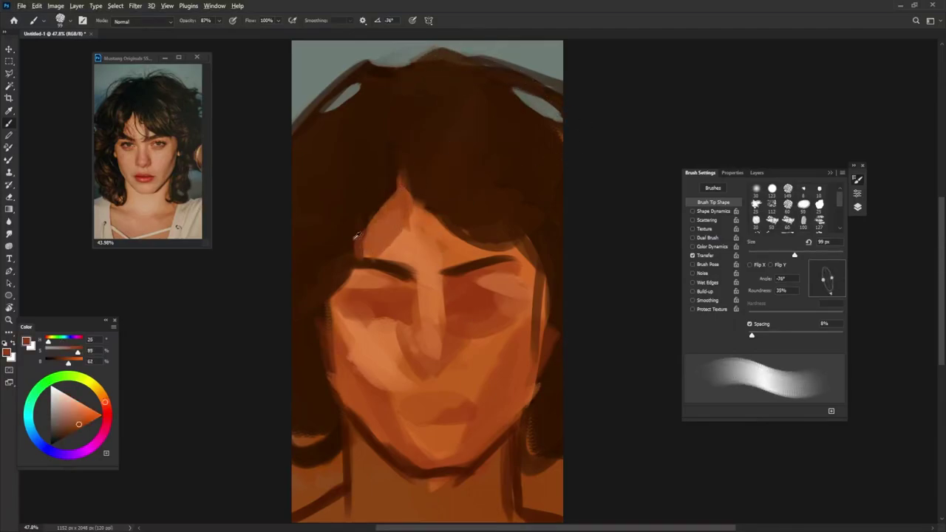
# - Deepen both eye-socket shadows and darken the left cheek with a darker skin shade
pyautogui.keyDown('alt'); pyautogui.click(380, 296); pyautogui.keyUp('alt')
pyautogui.hotkey('shift', 'Right')
pyautogui.hotkey('shift', 'Right')
pyautogui.hotkey('shift', 'Right')
pyautogui.moveTo(348, 316); pyautogui.dragTo(377, 285)
pyautogui.moveTo(517, 281); pyautogui.dragTo(472, 347)
pyautogui.moveTo(340, 310); pyautogui.dragTo(391, 336)
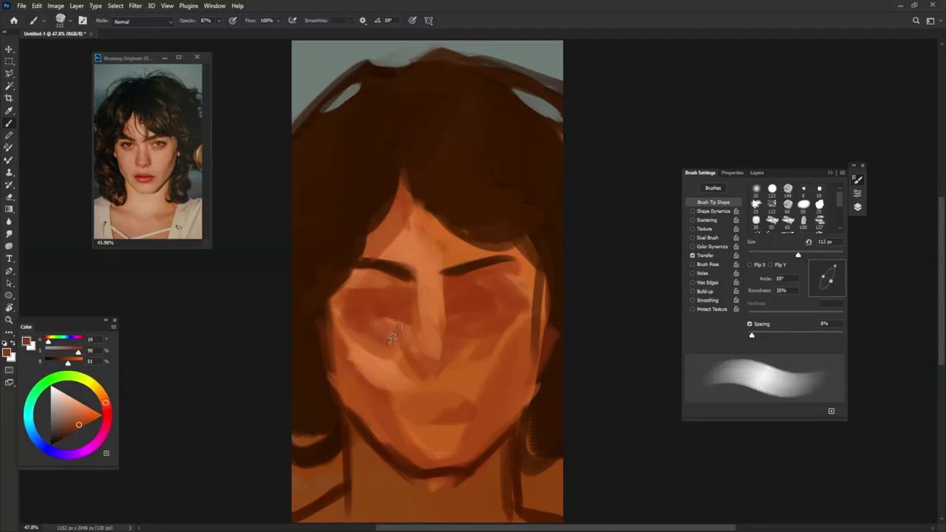
# - Blend a lighter orange tone across the cheeks and under the eyes with a larger brush
pyautogui.keyDown('alt'); pyautogui.click(375, 369); pyautogui.keyUp('alt')
pyautogui.press(']')
pyautogui.press(']')
pyautogui.hotkey('shift', 'Right')
pyautogui.hotkey('shift', 'Right')
pyautogui.hotkey('shift', 'Right')
pyautogui.hotkey('shift', 'Right')
pyautogui.hotkey('shift', 'Right')
pyautogui.hotkey('shift', 'Right')
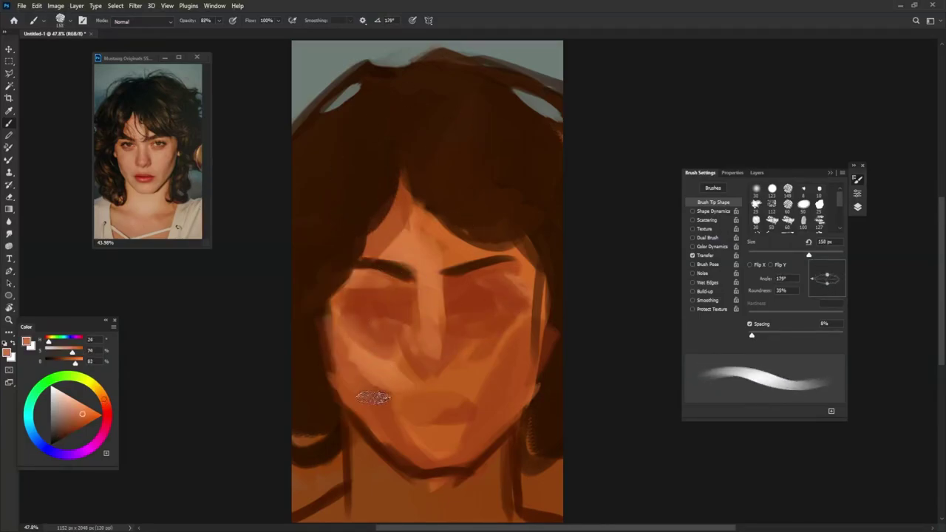
pyautogui.moveTo(348, 321); pyautogui.dragTo(421, 381)
pyautogui.moveTo(443, 314)
pyautogui.mouseDown()
pyautogui.moveTo(488, 362)
pyautogui.moveTo(532, 292)
pyautogui.moveTo(458, 262)
pyautogui.moveTo(363, 263)
pyautogui.mouseUp()
# - Sample a darker face shade and resize the brush smaller for the nose
pyautogui.keyDown('alt'); pyautogui.click(517, 292); pyautogui.keyUp('alt')
pyautogui.keyDown('alt'); pyautogui.rightClick(512, 270); pyautogui.keyUp('alt')
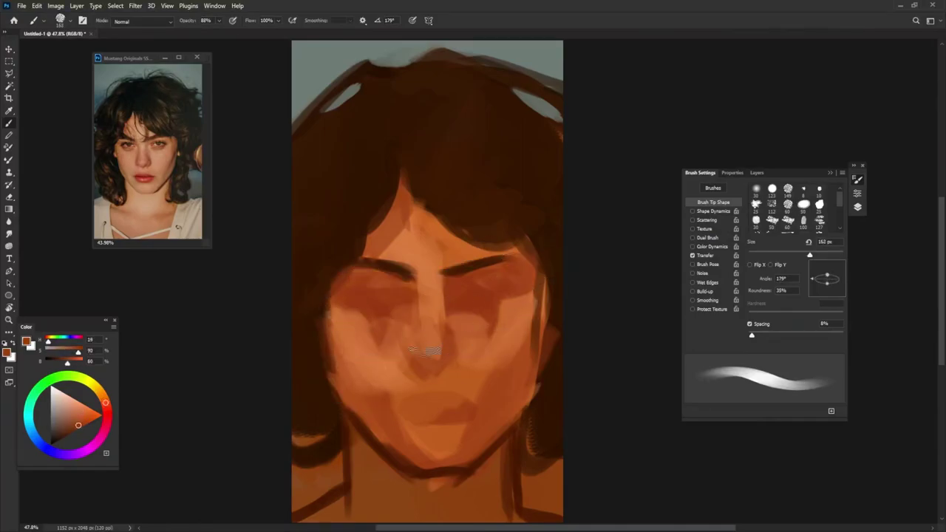
pyautogui.keyDown('alt'); pyautogui.rightClick(422, 338); pyautogui.keyUp('alt')
pyautogui.hotkey('shift', 'Left')
pyautogui.hotkey('shift', 'Left')
pyautogui.hotkey('shift', 'Left')
pyautogui.hotkey('shift', 'Left')
pyautogui.hotkey('shift', 'Left')
pyautogui.hotkey('shift', 'Left')
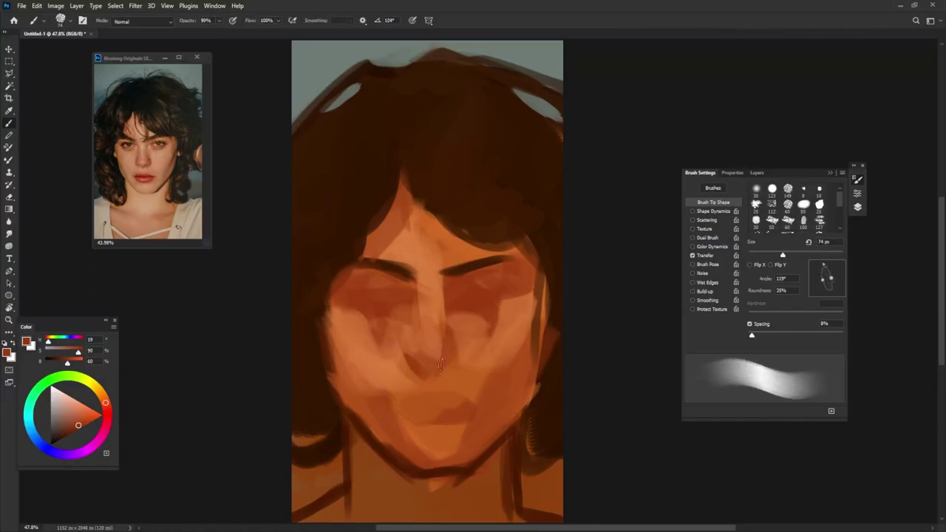
pyautogui.hotkey('shift', 'Left')
pyautogui.hotkey('shift', 'Left')
pyautogui.hotkey('shift', 'Right')
# - Sample lighter and darker nose tones while fine-tuning brush size and angle
pyautogui.hotkey('shift', 'Right')
pyautogui.keyDown('alt'); pyautogui.click(435, 347); pyautogui.keyUp('alt')
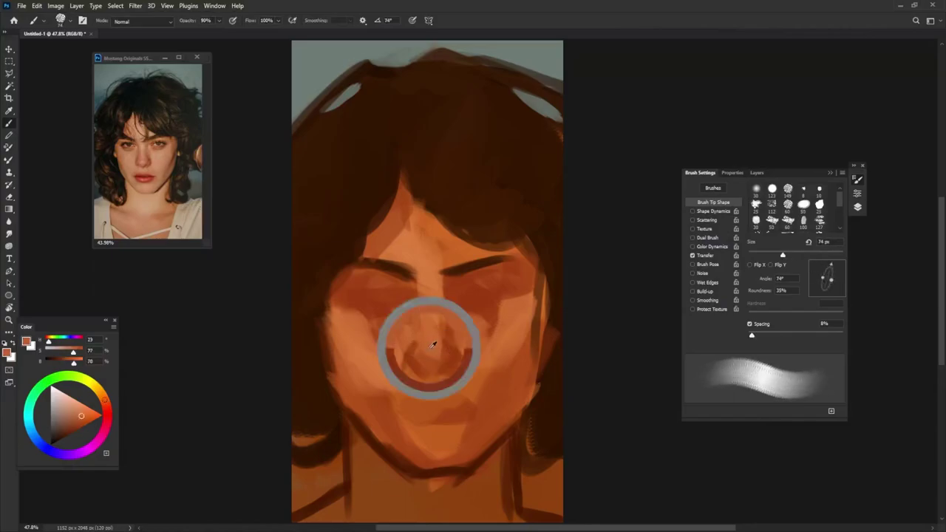
pyautogui.hotkey('shift', 'Right')
pyautogui.hotkey('shift', 'Right')
pyautogui.keyDown('alt'); pyautogui.click(455, 356); pyautogui.keyUp('alt')
pyautogui.hotkey('shift', 'Right')
pyautogui.hotkey('shift', 'Right')
pyautogui.hotkey('shift', 'Right')
pyautogui.keyDown('alt'); pyautogui.rightClick(436, 368); pyautogui.keyUp('alt')
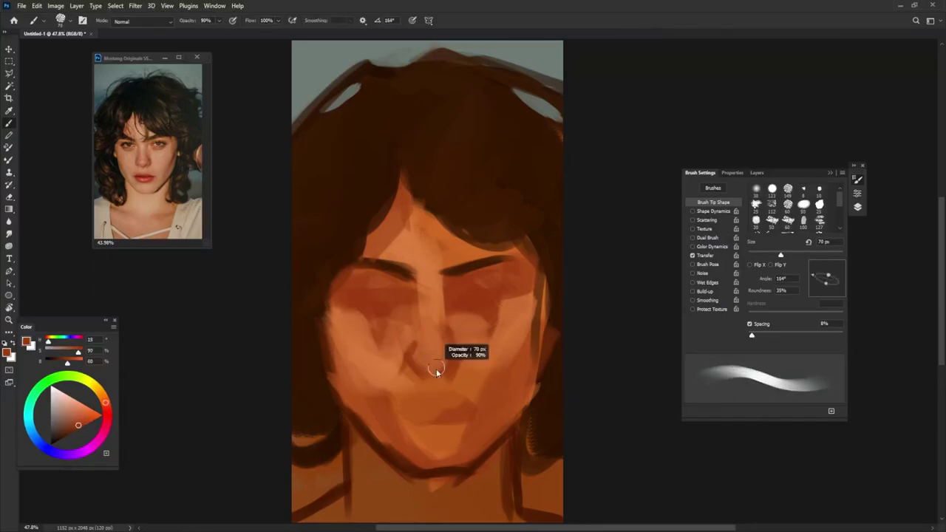
pyautogui.hotkey('shift', 'Right')
pyautogui.hotkey('shift', 'Right')
pyautogui.hotkey('shift', 'Right')
pyautogui.keyDown('alt'); pyautogui.rightClick(452, 365); pyautogui.keyUp('alt')
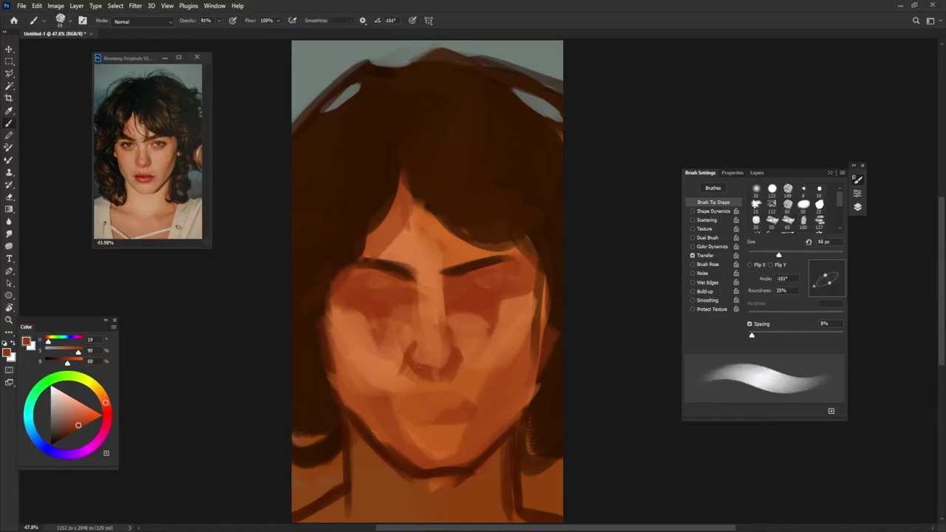
pyautogui.keyDown('alt'); pyautogui.click(433, 382); pyautogui.keyUp('alt')
pyautogui.hotkey('shift', 'Left')
pyautogui.hotkey('shift', 'Left')
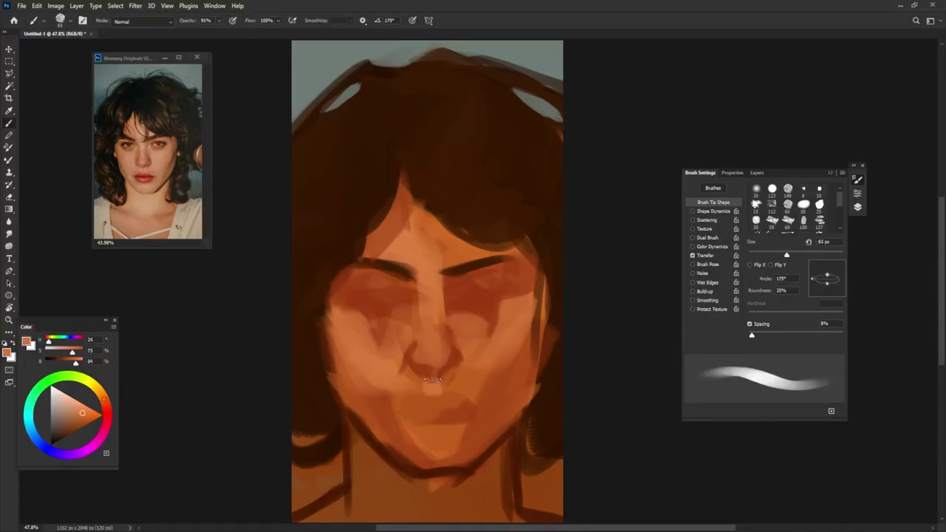
# - Pick a paler orange, lower brush flow to 19%, and lighten around the right eye
pyautogui.keyDown('alt'); pyautogui.click(514, 180); pyautogui.keyUp('alt')
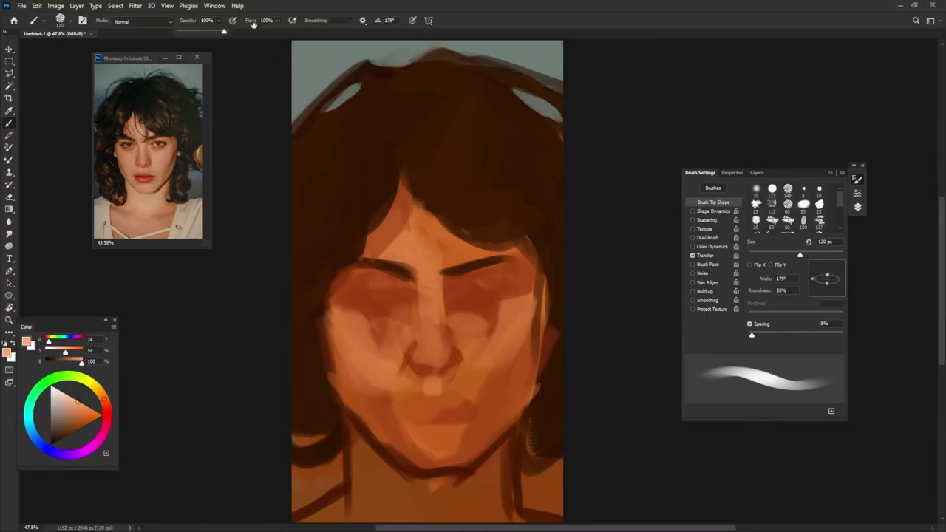
pyautogui.moveTo(252, 25)
pyautogui.mouseDown()
pyautogui.moveTo(261, 33)
pyautogui.moveTo(242, 32)
pyautogui.mouseUp()
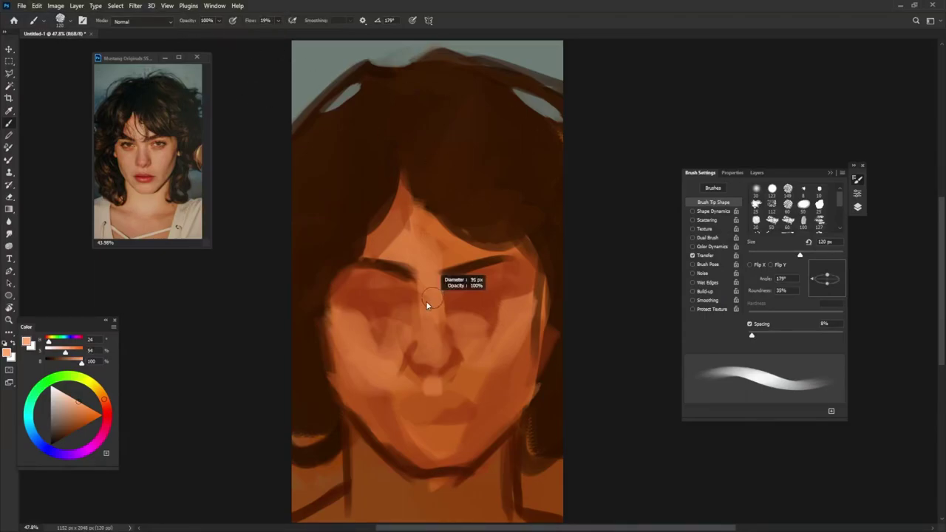
pyautogui.keyDown('alt'); pyautogui.click(401, 294); pyautogui.keyUp('alt')
pyautogui.hotkey('shift', 'Left')
pyautogui.hotkey('shift', 'Left')
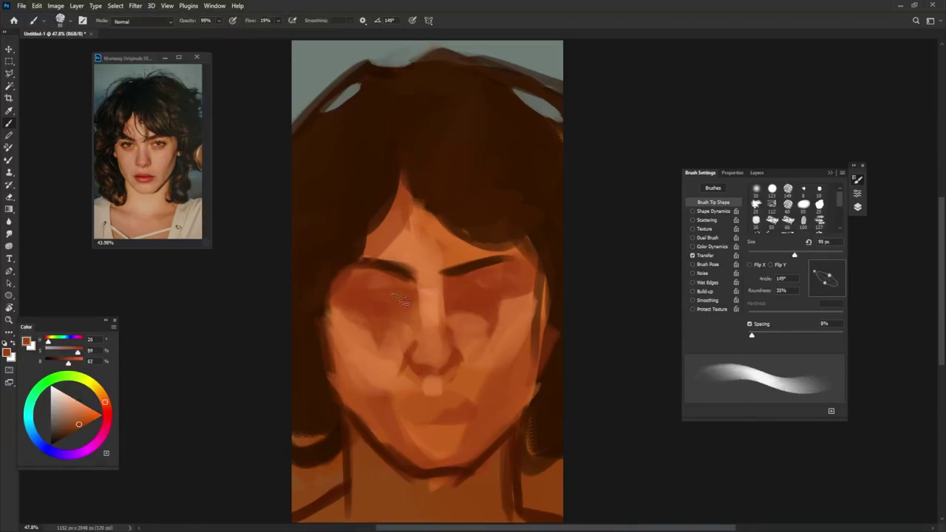
pyautogui.moveTo(481, 296); pyautogui.dragTo(444, 325)
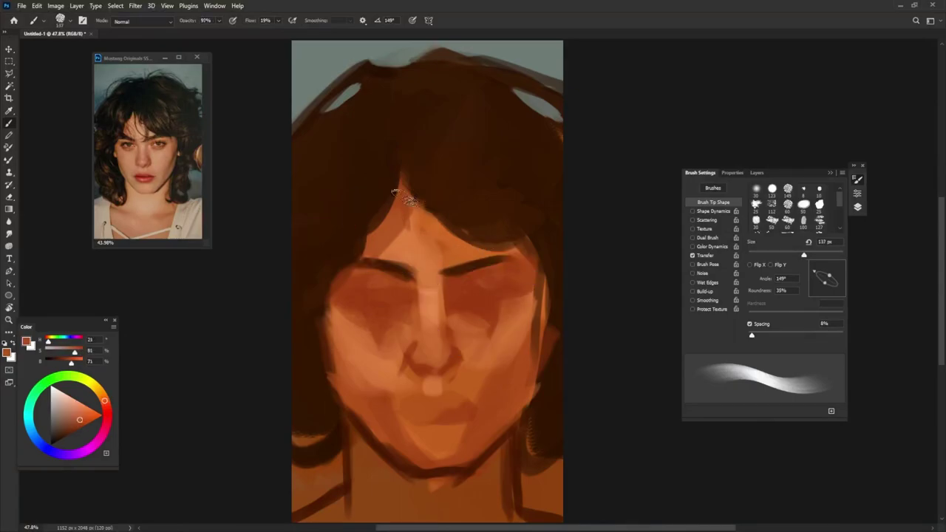
# - Sample dark hair brown with a smaller brush and set Transfer opacity minimum to 25%
pyautogui.hotkey('shift', 'Right')
pyautogui.press('[')
pyautogui.press('[')
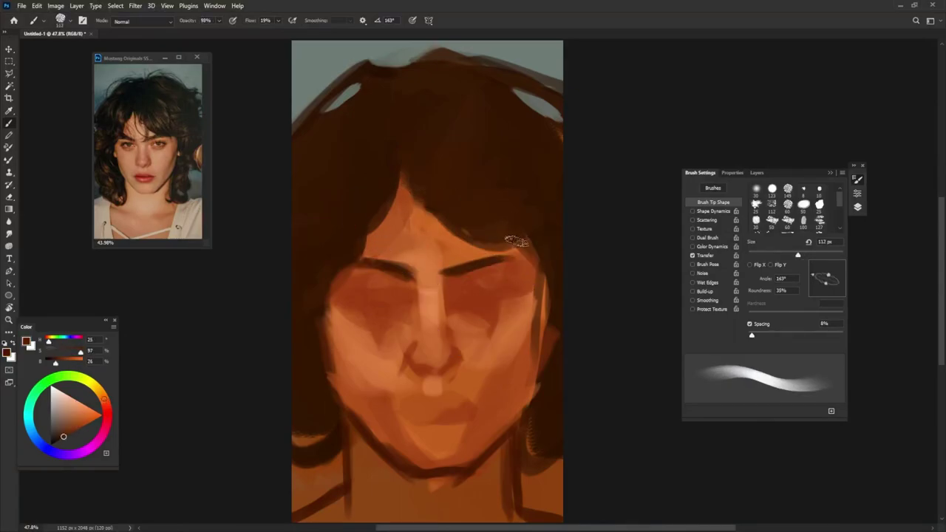
pyautogui.hotkey('shift', 'Left')
pyautogui.hotkey('shift', 'Left')
pyautogui.hotkey('shift', 'Left')
pyautogui.keyDown('alt'); pyautogui.click(496, 230); pyautogui.keyUp('alt')
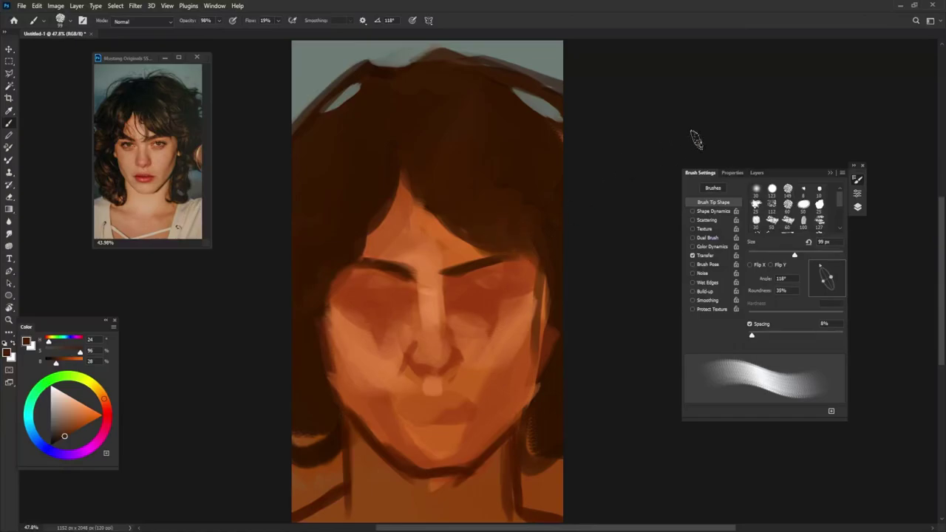
pyautogui.click(706, 255)
pyautogui.moveTo(773, 218); pyautogui.dragTo(783, 218)
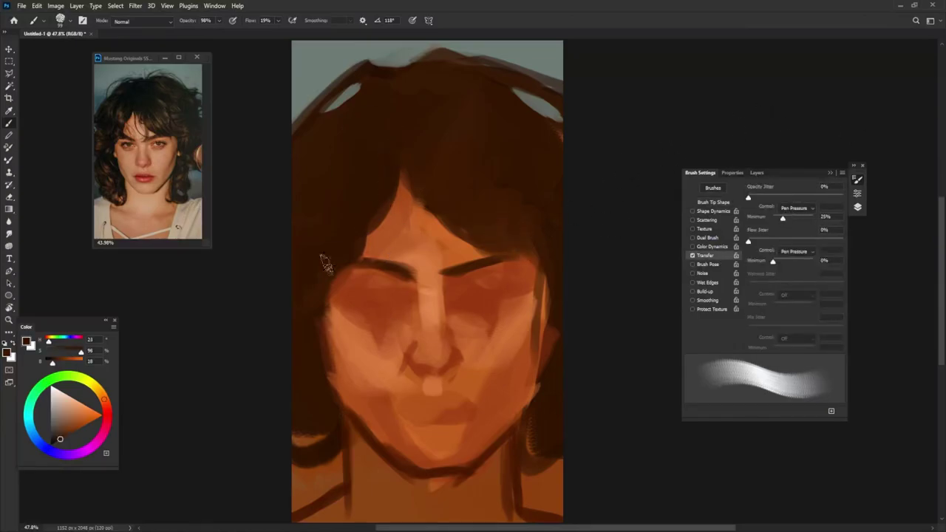
# - Paint a dark edge and diagonal shading along the left cheek
pyautogui.hotkey('shift', 'Right')
pyautogui.hotkey('shift', 'Right')
pyautogui.hotkey('shift', 'Right')
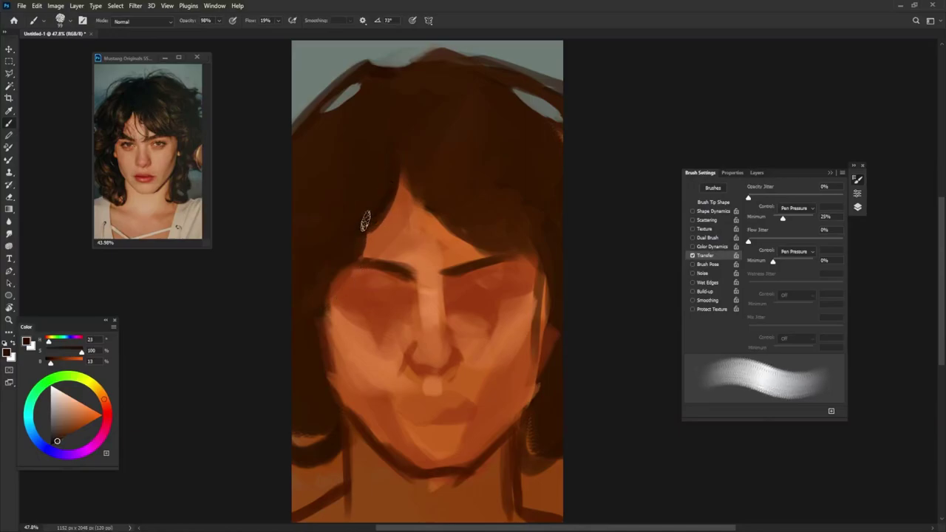
pyautogui.hotkey('shift', 'Left')
pyautogui.hotkey('shift', 'Left')
pyautogui.hotkey('shift', 'Left')
pyautogui.moveTo(319, 299); pyautogui.dragTo(336, 403)
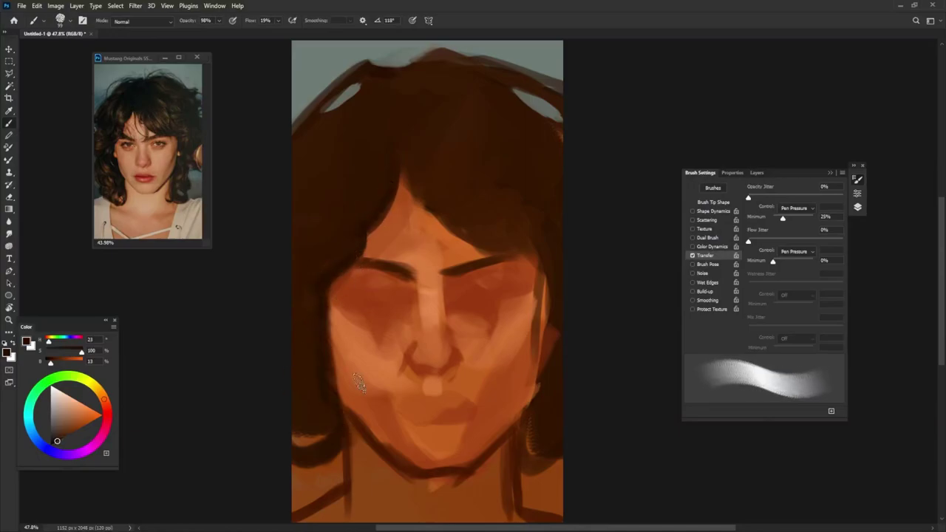
pyautogui.keyDown('alt'); pyautogui.click(365, 306); pyautogui.keyUp('alt')
pyautogui.hotkey('shift', 'Left')
pyautogui.hotkey('shift', 'Left')
pyautogui.hotkey('shift', 'Left')
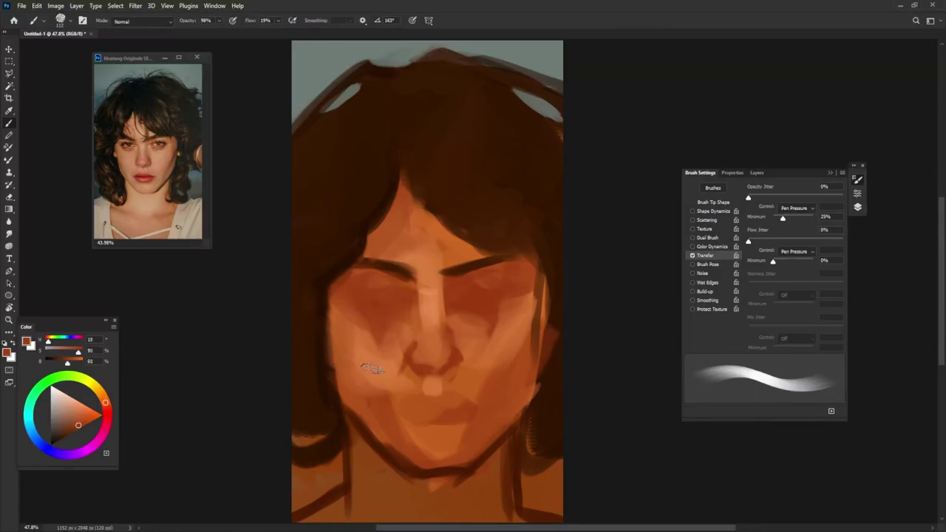
pyautogui.hotkey('shift', 'Right')
pyautogui.hotkey('shift', 'Right')
pyautogui.moveTo(340, 349); pyautogui.dragTo(384, 392)
# - Darken the shading on the left cheek and nose with a resampled skin tone
pyautogui.hotkey('shift', 'Right')
pyautogui.hotkey('shift', 'Right')
pyautogui.hotkey('shift', 'Right')
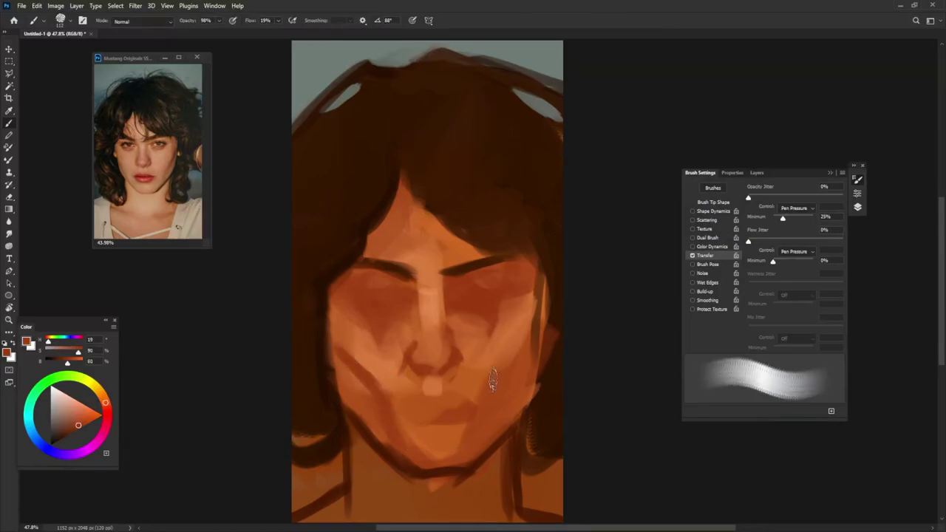
pyautogui.hotkey('shift', 'Right')
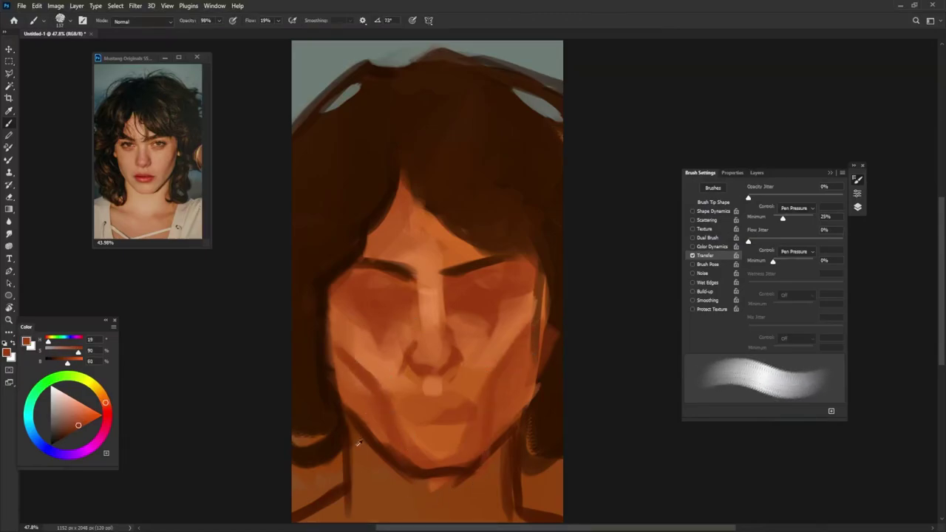
pyautogui.keyDown('alt'); pyautogui.click(378, 378); pyautogui.keyUp('alt')
pyautogui.hotkey('shift', 'Left')
pyautogui.hotkey('shift', 'Left')
pyautogui.hotkey('shift', 'Left')
pyautogui.hotkey('shift', 'Left')
pyautogui.hotkey('shift', 'Left')
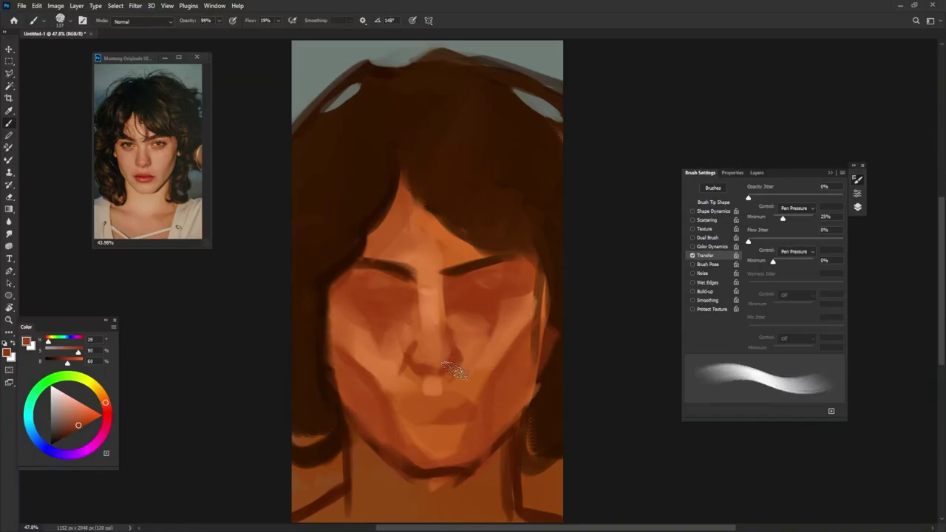
pyautogui.hotkey('shift', 'Left')
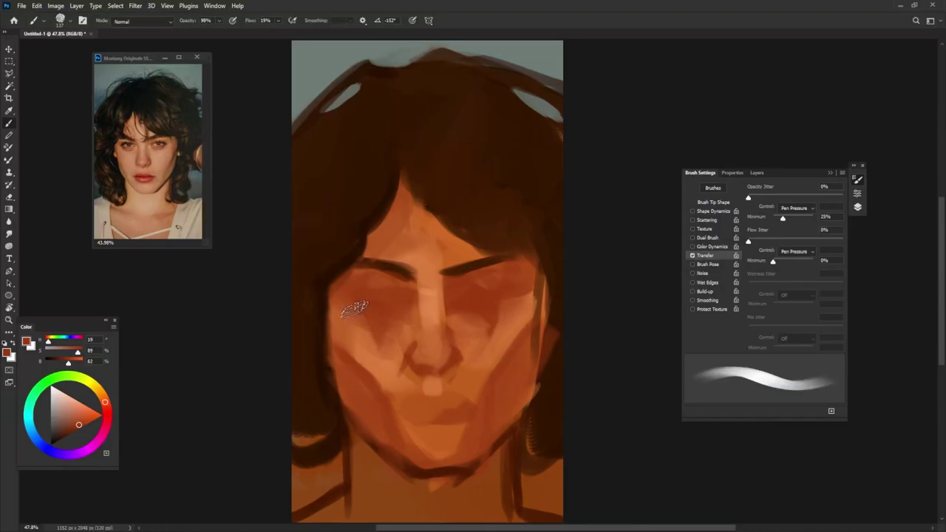
pyautogui.moveTo(338, 310); pyautogui.dragTo(406, 365)
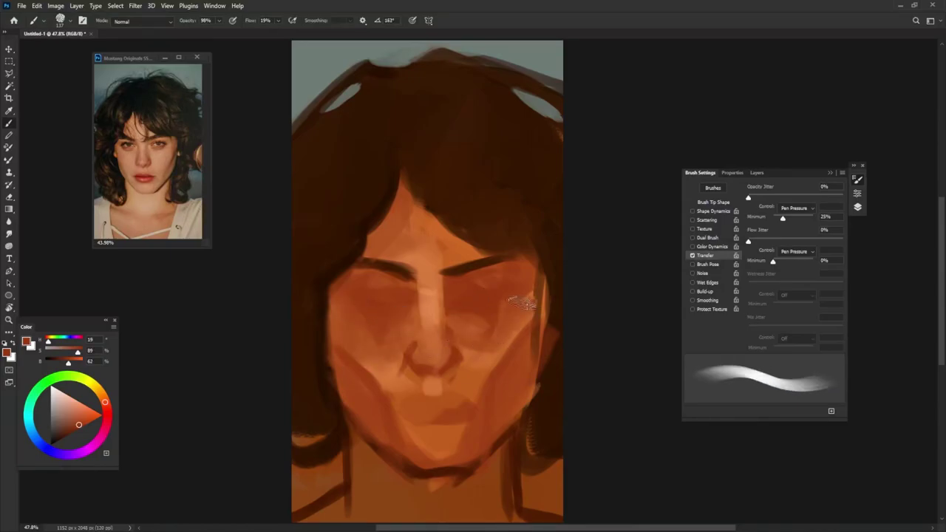
# - Sample hair brown and paint dark strands over the left forehead and below the parting
pyautogui.keyDown('alt'); pyautogui.click(386, 302); pyautogui.keyUp('alt')
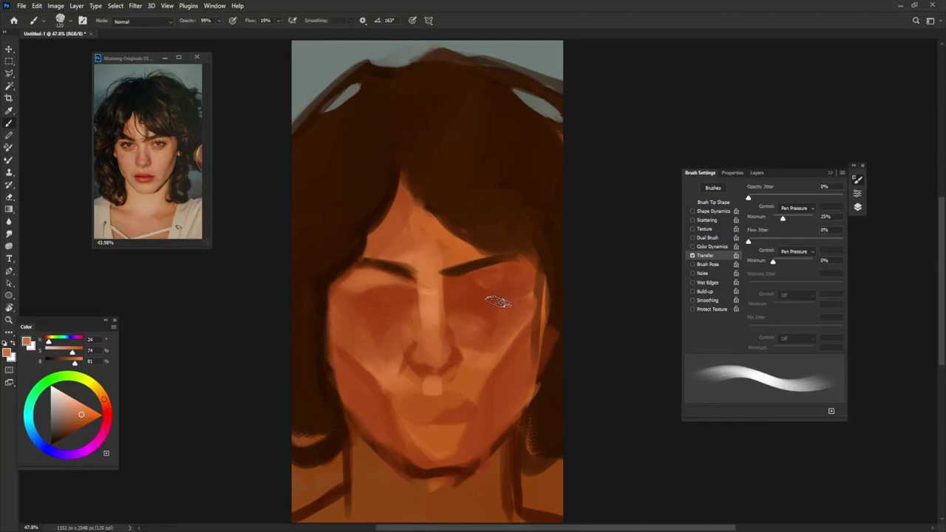
pyautogui.press('0')
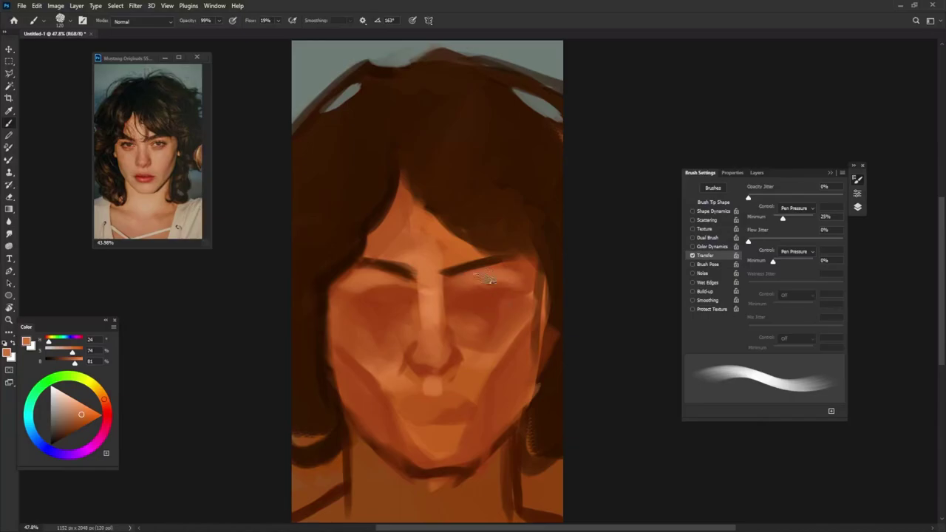
pyautogui.keyDown('alt'); pyautogui.click(481, 264); pyautogui.keyUp('alt')
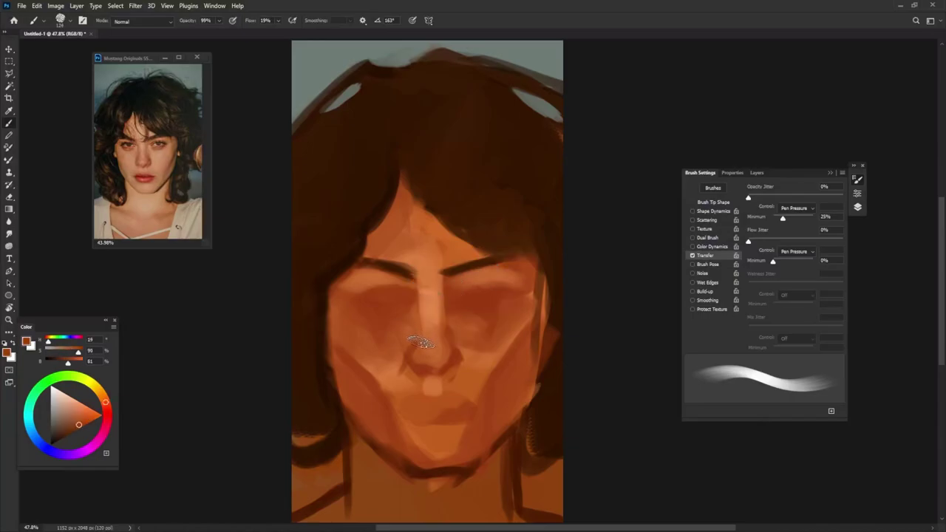
pyautogui.keyDown('alt'); pyautogui.click(461, 295); pyautogui.keyUp('alt')
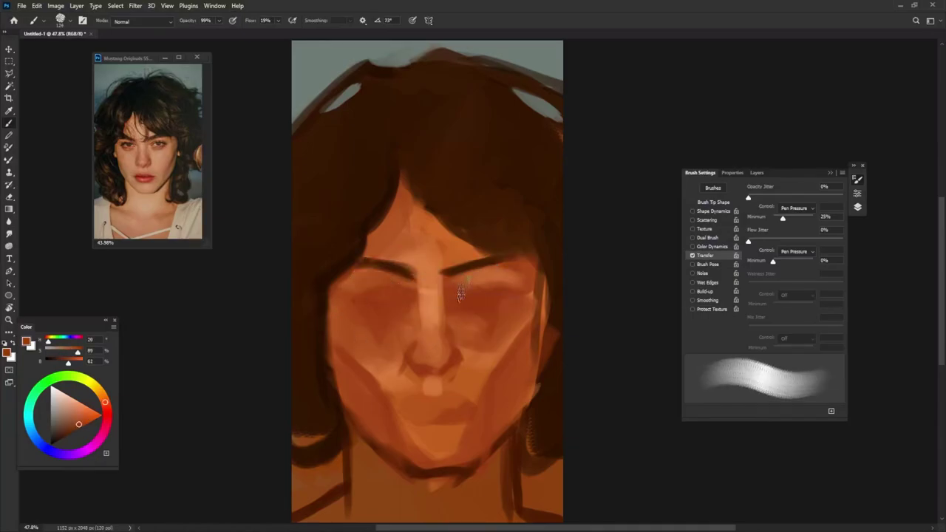
pyautogui.keyDown('alt'); pyautogui.click(382, 209); pyautogui.keyUp('alt')
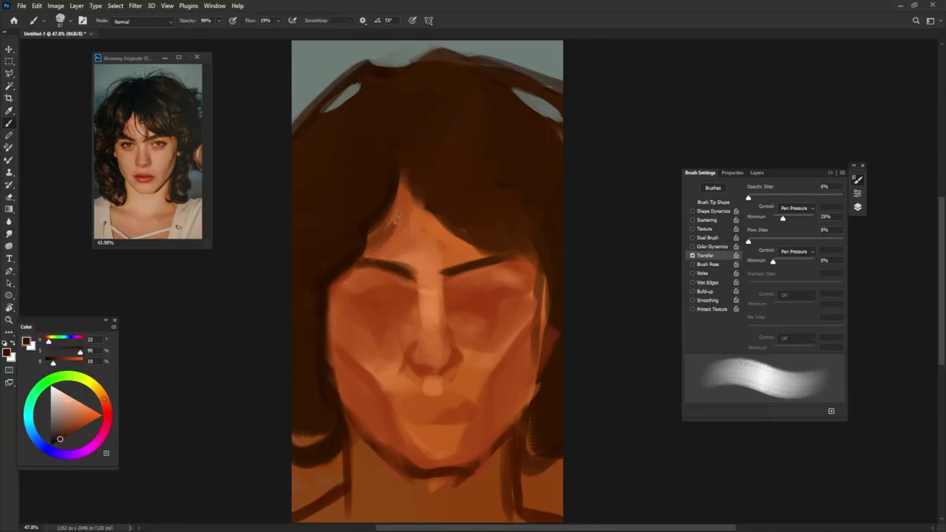
pyautogui.moveTo(402, 181); pyautogui.dragTo(363, 245)
pyautogui.moveTo(432, 196); pyautogui.dragTo(453, 238)
pyautogui.moveTo(414, 181); pyautogui.dragTo(433, 200)
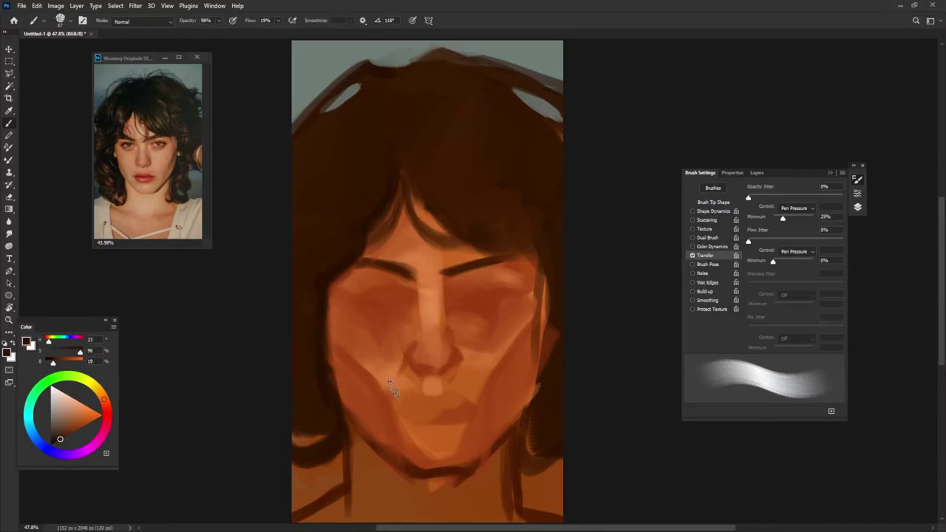
# - Lighten the face beside the nose with a light orange
pyautogui.keyDown('alt'); pyautogui.click(397, 303); pyautogui.keyUp('alt')
pyautogui.moveTo(418, 290); pyautogui.dragTo(400, 322)
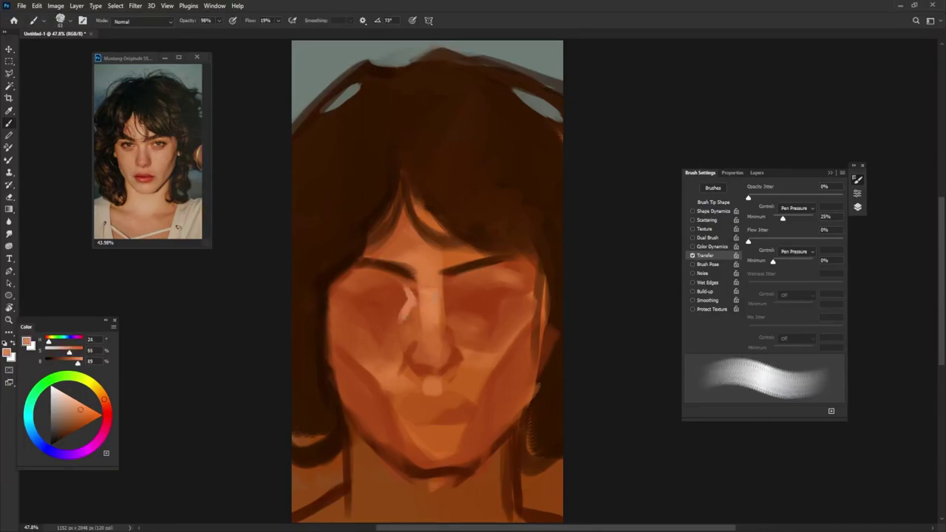
pyautogui.rightClick(474, 280)
pyautogui.press('Escape')
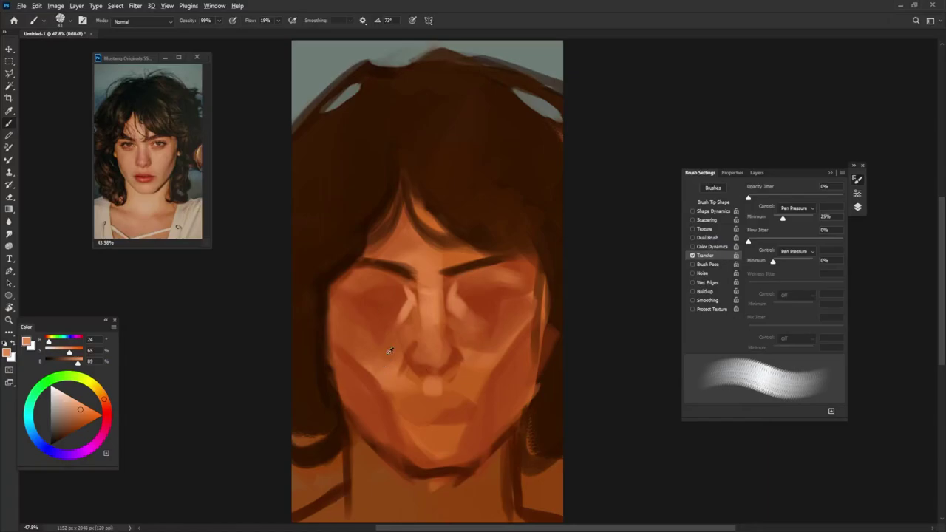
# - Smooth and lighten both cheeks with a soft blending brush
pyautogui.press('.')
pyautogui.moveTo(377, 351)
pyautogui.mouseDown()
pyautogui.moveTo(343, 325)
pyautogui.moveTo(392, 347)
pyautogui.moveTo(410, 329)
pyautogui.mouseUp()
pyautogui.moveTo(474, 343)
pyautogui.mouseDown()
pyautogui.moveTo(510, 325)
pyautogui.moveTo(521, 336)
pyautogui.moveTo(484, 354)
pyautogui.mouseUp()
pyautogui.keyDown('alt'); pyautogui.click(421, 367); pyautogui.keyUp('alt')
# - Choose a deep red and add small dark-red accents near the eye and nose
pyautogui.press('.')
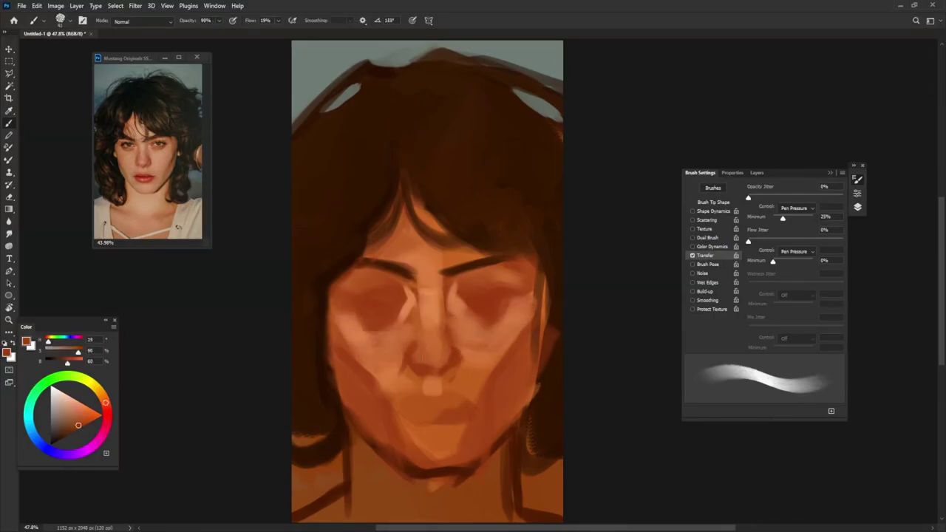
pyautogui.press('.')
pyautogui.press('.')
pyautogui.press('.')
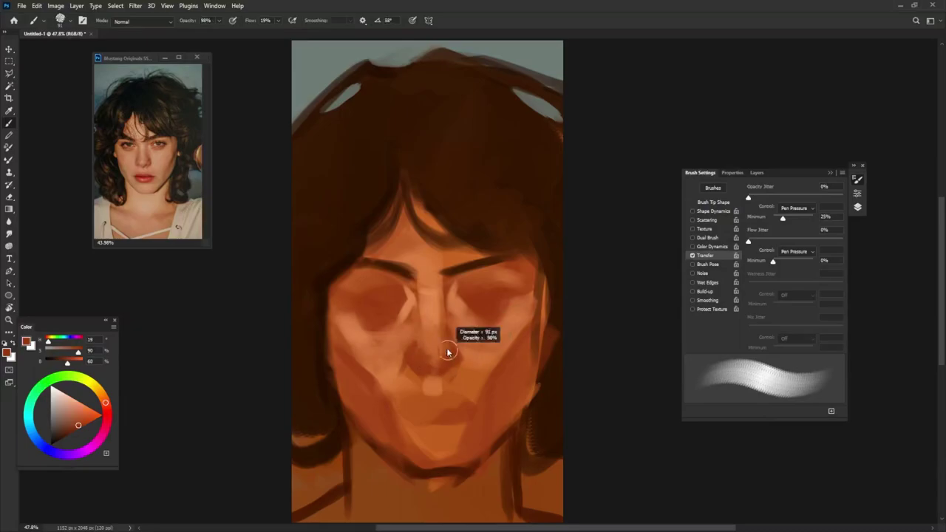
pyautogui.press('.')
pyautogui.press('.')
pyautogui.press('.')
pyautogui.moveTo(78, 426); pyautogui.dragTo(107, 409)
pyautogui.moveTo(400, 285); pyautogui.dragTo(411, 290)
# - Paint the red lips below the nose and deepen the lower lip
pyautogui.press('.')
pyautogui.press('.')
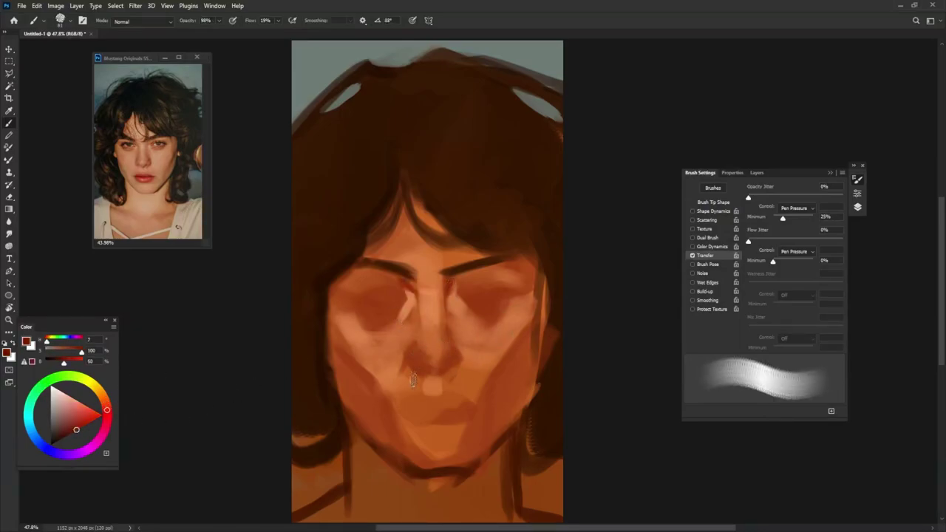
pyautogui.moveTo(419, 359); pyautogui.dragTo(449, 352)
pyautogui.press('.')
pyautogui.press('.')
pyautogui.press('.')
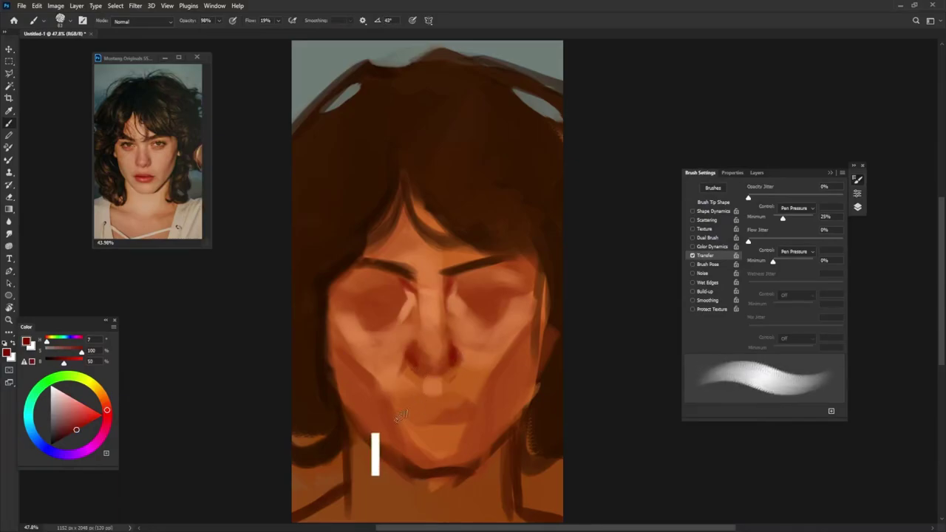
pyautogui.moveTo(403, 405)
pyautogui.mouseDown()
pyautogui.moveTo(452, 396)
pyautogui.moveTo(399, 407)
pyautogui.moveTo(462, 414)
pyautogui.moveTo(411, 416)
pyautogui.moveTo(452, 405)
pyautogui.mouseUp()
pyautogui.press('.')
pyautogui.keyDown('alt'); pyautogui.click(449, 414); pyautogui.keyUp('alt')
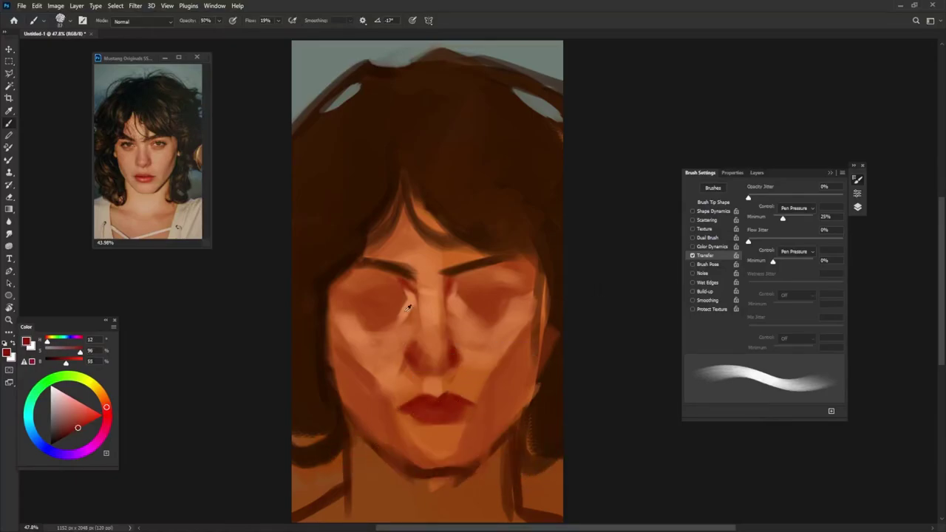
# - Lighten the chin with a sampled light orange
pyautogui.keyDown('alt'); pyautogui.click(402, 431); pyautogui.keyUp('alt')
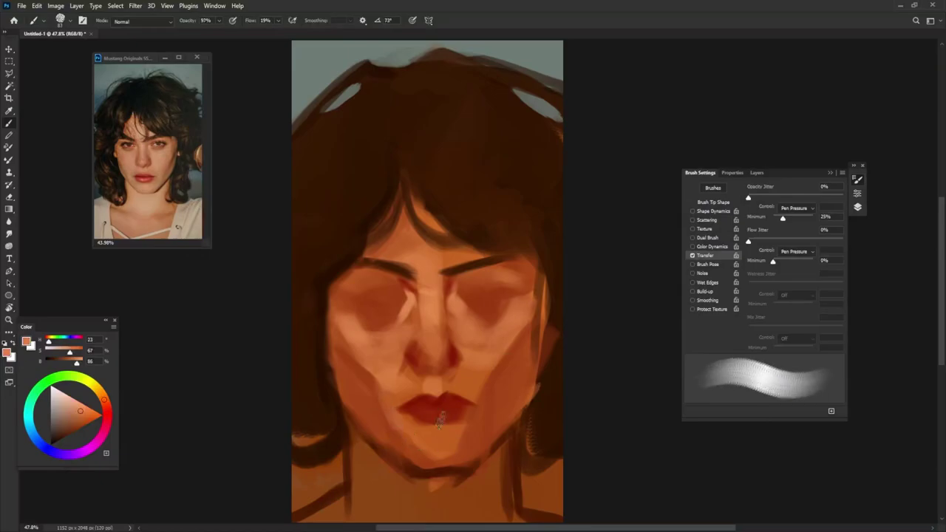
pyautogui.keyDown('alt'); pyautogui.click(435, 443); pyautogui.keyUp('alt')
pyautogui.moveTo(436, 452); pyautogui.dragTo(470, 461)
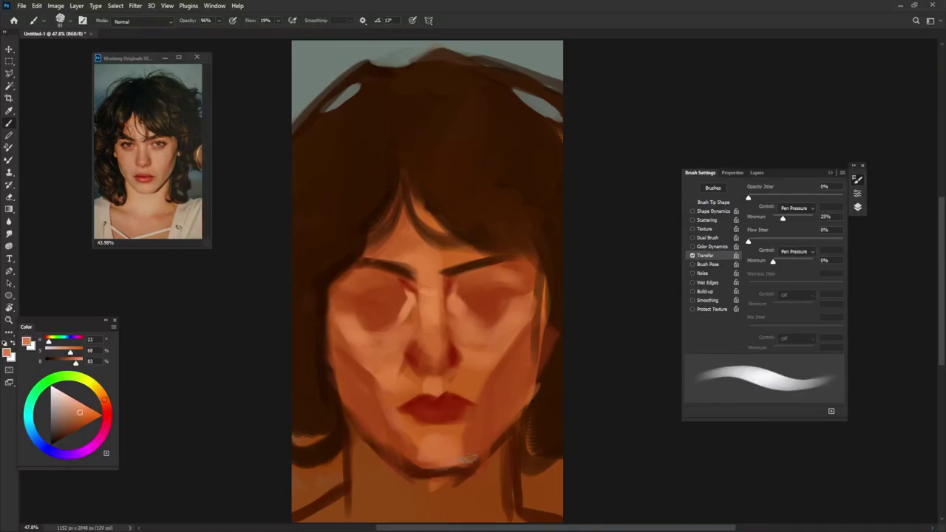
pyautogui.keyDown('alt'); pyautogui.click(453, 306); pyautogui.keyUp('alt')
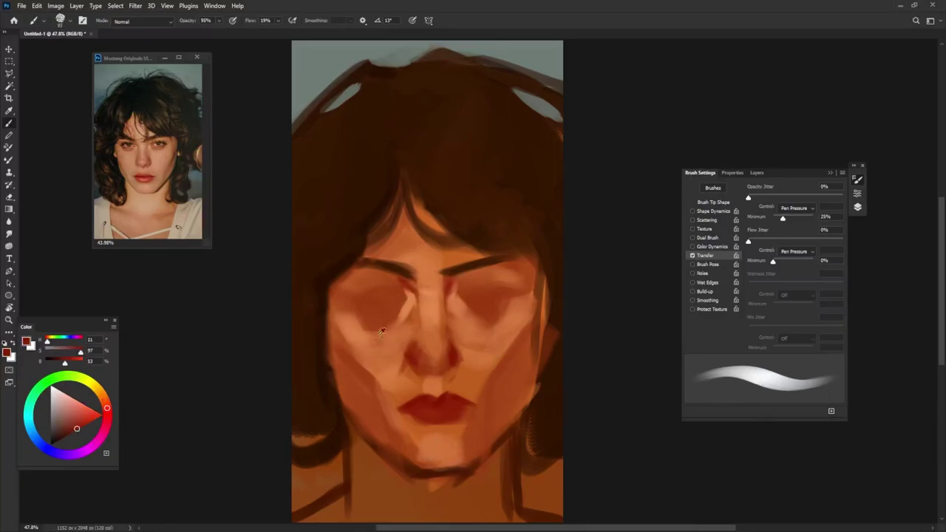
# - Lighten the brows, eye areas and forehead between the brows with pinker skin tones
pyautogui.keyDown('alt'); pyautogui.click(350, 332); pyautogui.keyUp('alt')
pyautogui.moveTo(343, 282); pyautogui.dragTo(402, 276)
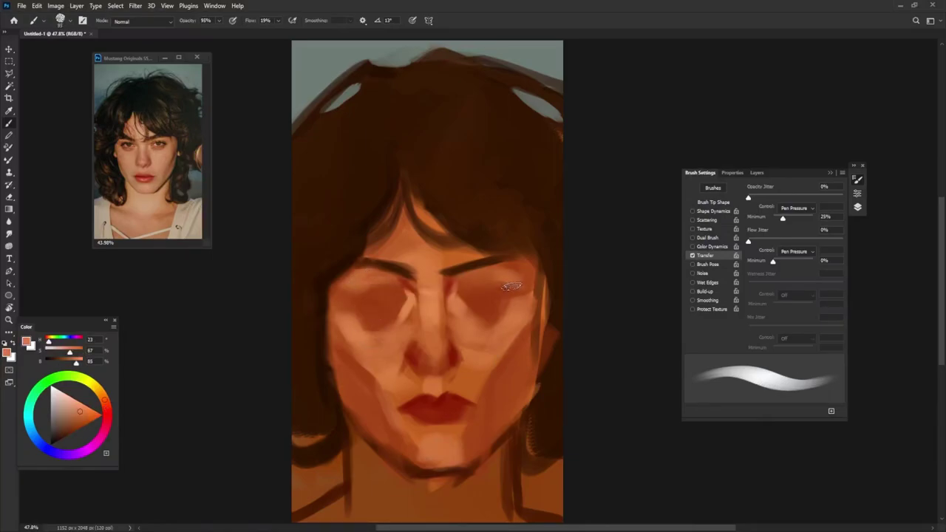
pyautogui.moveTo(517, 284); pyautogui.dragTo(489, 273)
pyautogui.keyDown('alt'); pyautogui.click(446, 312); pyautogui.keyUp('alt')
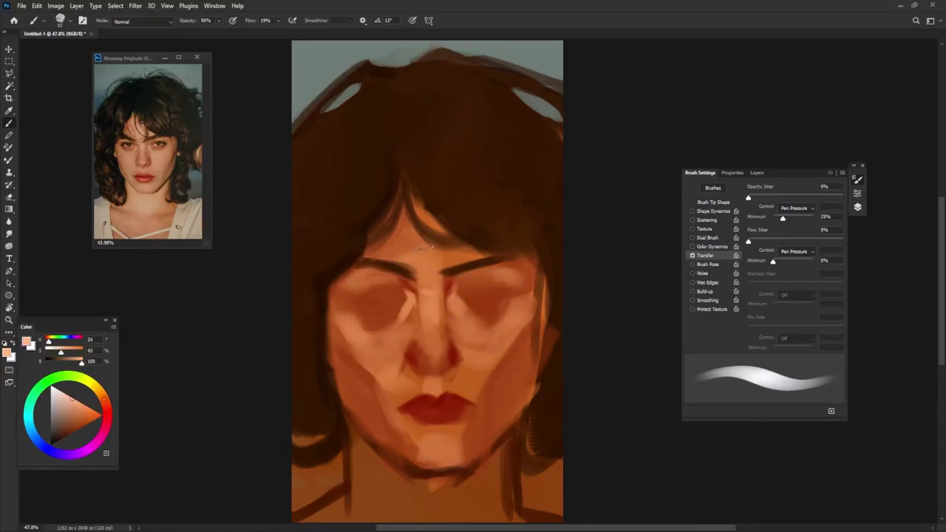
pyautogui.moveTo(412, 226)
pyautogui.mouseDown()
pyautogui.moveTo(422, 257)
pyautogui.moveTo(410, 207)
pyautogui.mouseUp()
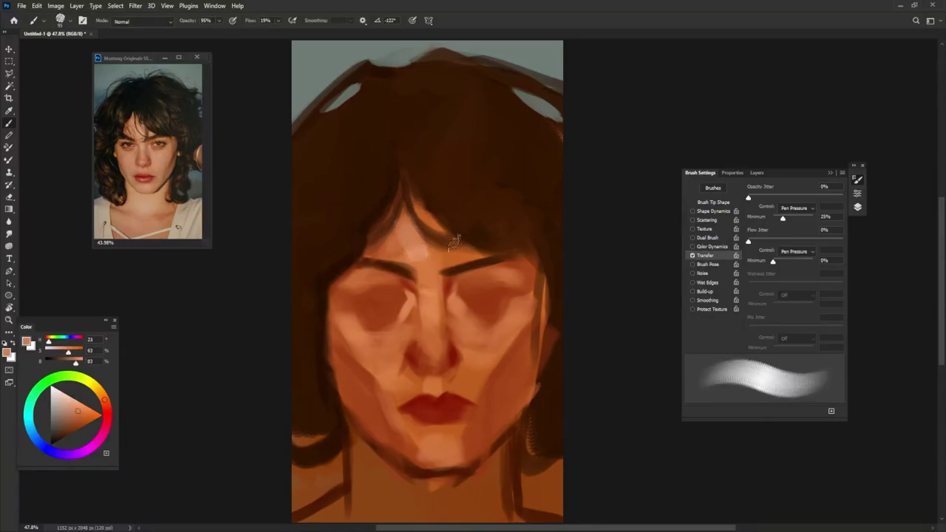
# - Lighten the forehead between and above the brows with a light nose orange
pyautogui.keyDown('alt'); pyautogui.click(418, 253); pyautogui.keyUp('alt')
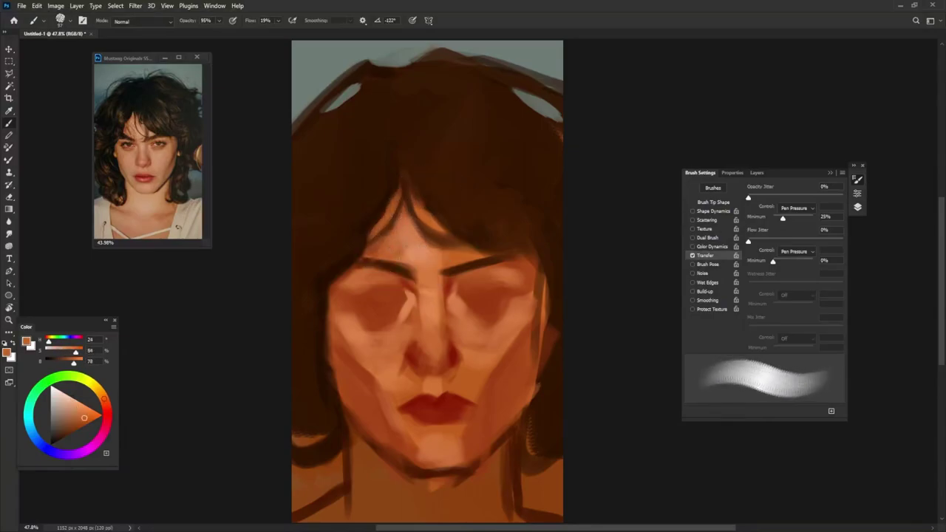
pyautogui.keyDown('alt'); pyautogui.click(418, 279); pyautogui.keyUp('alt')
pyautogui.moveTo(385, 251); pyautogui.dragTo(412, 210)
pyautogui.moveTo(443, 242); pyautogui.dragTo(425, 206)
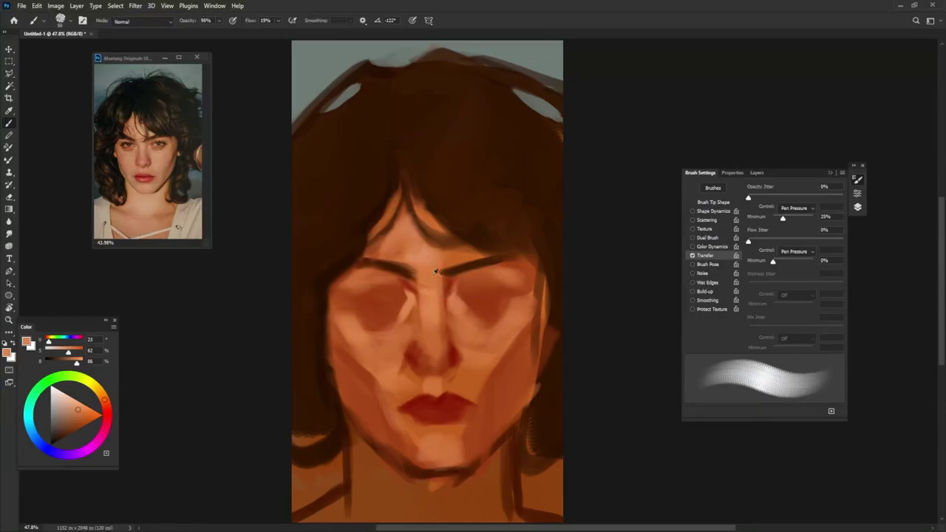
# - Adjust brush opacity and extend the dark fringe over the left forehead
pyautogui.keyDown('alt'); pyautogui.click(333, 292); pyautogui.keyUp('alt')
pyautogui.press('5')
pyautogui.press('5')
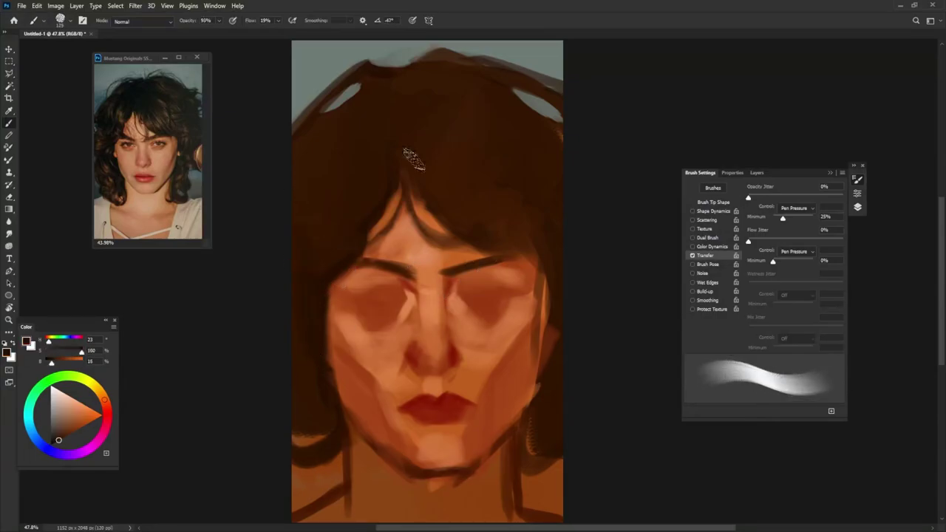
pyautogui.press('9')
pyautogui.press('3')
pyautogui.keyDown('alt'); pyautogui.click(447, 211); pyautogui.keyUp('alt')
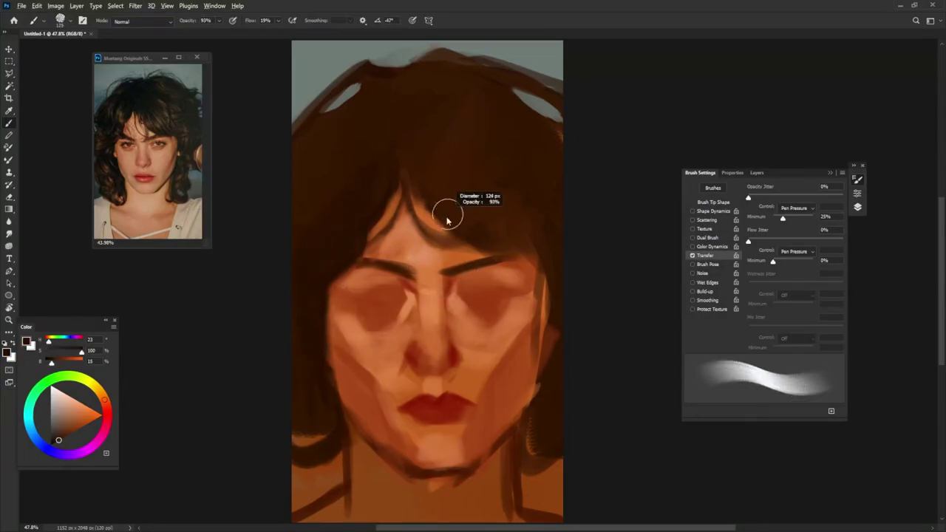
pyautogui.keyDown('alt'); pyautogui.click(402, 209); pyautogui.keyUp('alt')
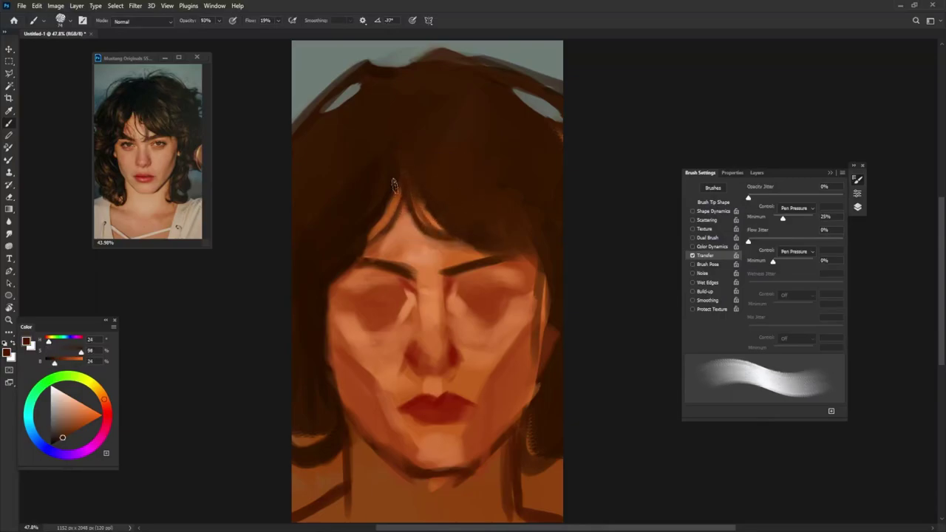
pyautogui.moveTo(399, 189); pyautogui.dragTo(371, 241)
# - Resize the brush and darken the fringe's right side with deeper brown
pyautogui.keyDown('alt'); pyautogui.click(322, 303); pyautogui.keyUp('alt')
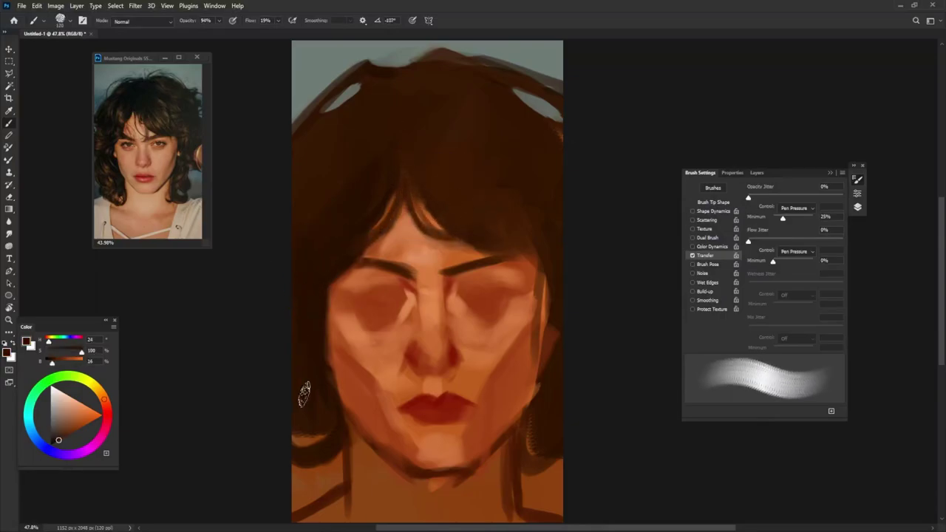
pyautogui.press('9')
pyautogui.press('4')
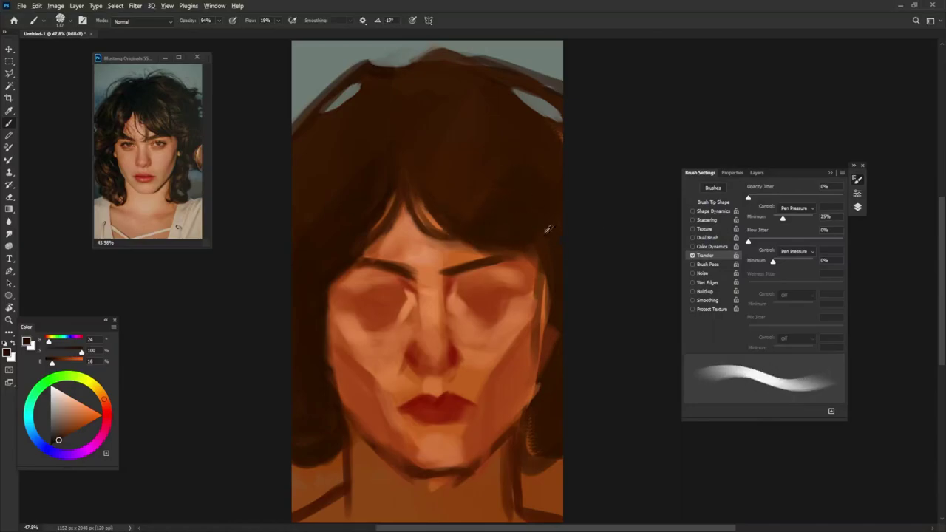
pyautogui.moveTo(549, 229); pyautogui.dragTo(505, 223)
# - Darken and thicken both eyebrows, then deepen the upper lip's red
pyautogui.moveTo(517, 257)
pyautogui.mouseDown()
pyautogui.moveTo(447, 275)
pyautogui.moveTo(509, 256)
pyautogui.mouseUp()
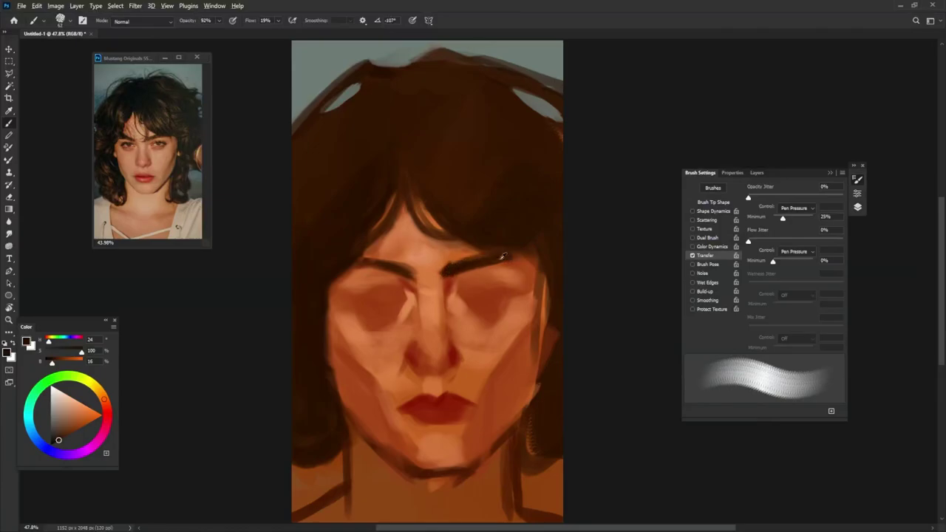
pyautogui.moveTo(410, 275)
pyautogui.mouseDown()
pyautogui.moveTo(347, 263)
pyautogui.moveTo(377, 254)
pyautogui.mouseUp()
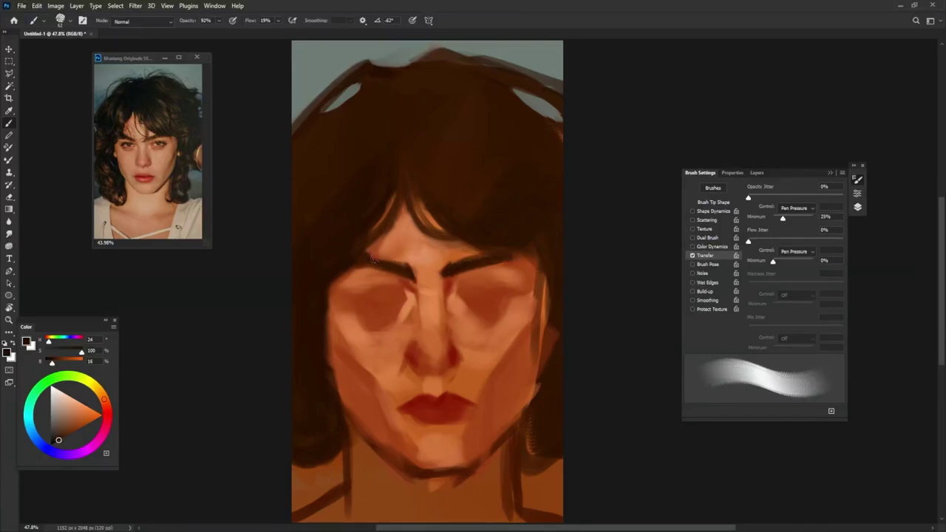
pyautogui.moveTo(497, 248); pyautogui.dragTo(475, 258)
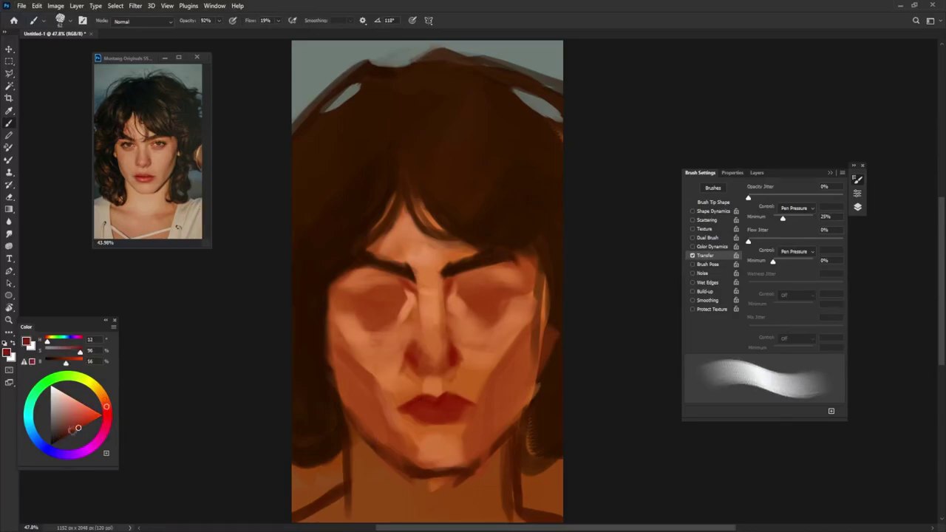
pyautogui.keyDown('alt'); pyautogui.click(406, 416); pyautogui.keyUp('alt')
pyautogui.moveTo(426, 405)
pyautogui.mouseDown()
pyautogui.moveTo(473, 401)
pyautogui.moveTo(462, 405)
pyautogui.mouseUp()
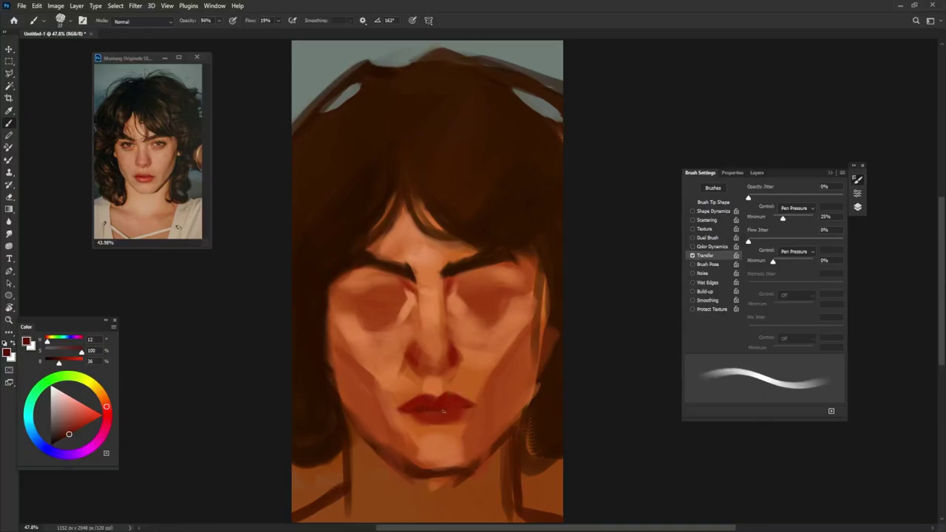
# - Smooth the upper lip's top edge with skin tone and lighten beside the nose
pyautogui.keyDown('alt'); pyautogui.click(445, 389); pyautogui.keyUp('alt')
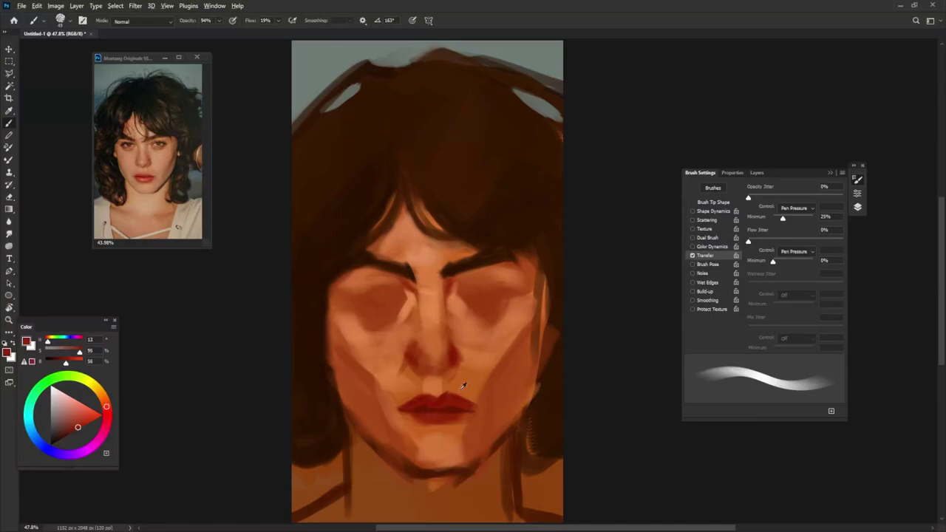
pyautogui.moveTo(446, 396)
pyautogui.mouseDown()
pyautogui.moveTo(427, 397)
pyautogui.moveTo(457, 396)
pyautogui.moveTo(400, 406)
pyautogui.mouseUp()
pyautogui.keyDown('alt'); pyautogui.click(480, 338); pyautogui.keyUp('alt')
pyautogui.moveTo(465, 370)
pyautogui.mouseDown()
pyautogui.moveTo(453, 389)
pyautogui.moveTo(408, 399)
pyautogui.mouseUp()
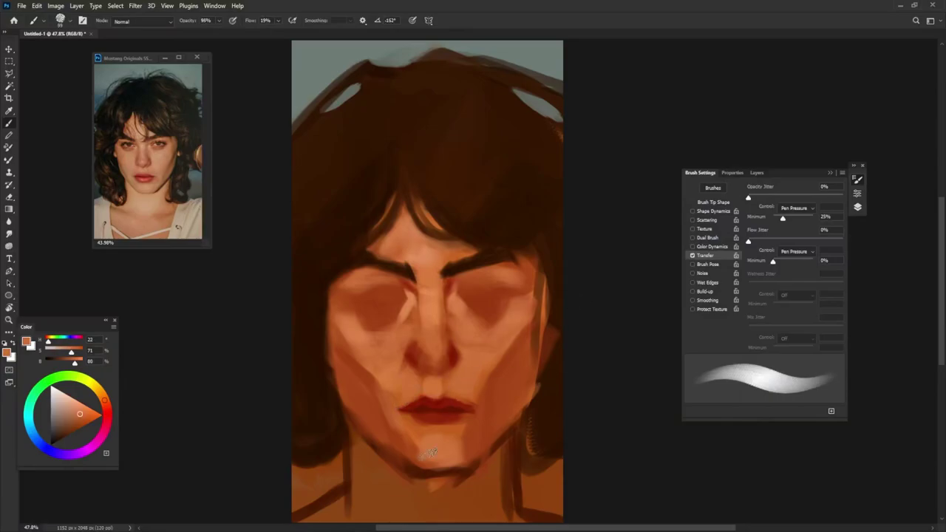
# - Lighten the skin below both lip corners and darken the lower cheek
pyautogui.keyDown('alt'); pyautogui.click(473, 429); pyautogui.keyUp('alt')
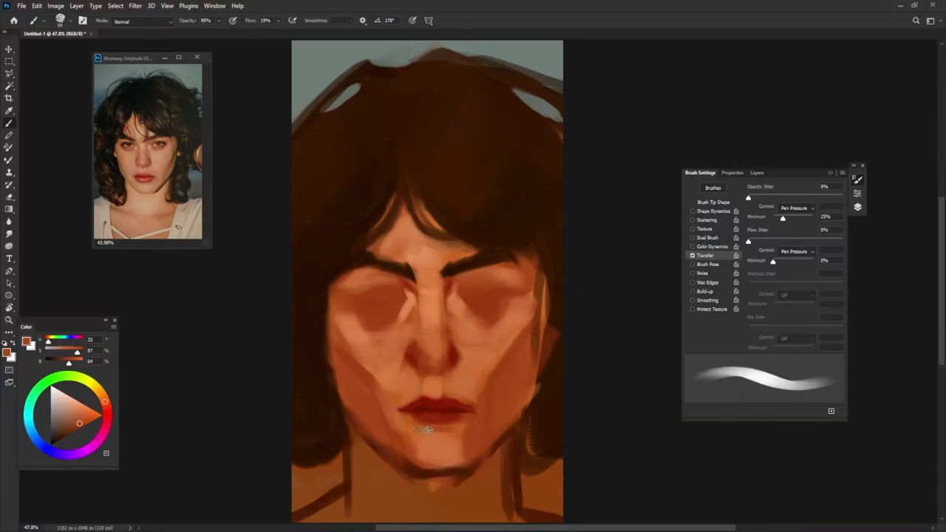
pyautogui.moveTo(402, 419); pyautogui.dragTo(397, 436)
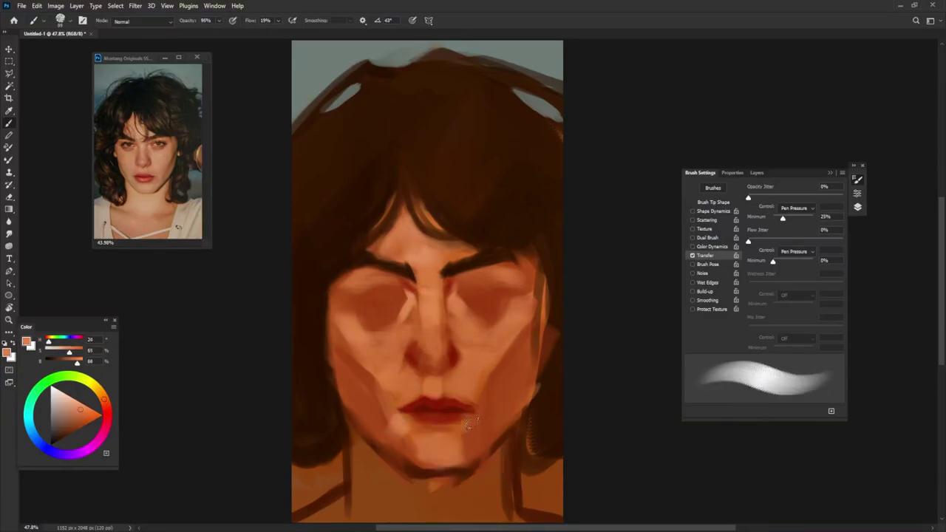
pyautogui.moveTo(461, 413); pyautogui.dragTo(487, 432)
pyautogui.keyDown('alt'); pyautogui.click(485, 400); pyautogui.keyUp('alt')
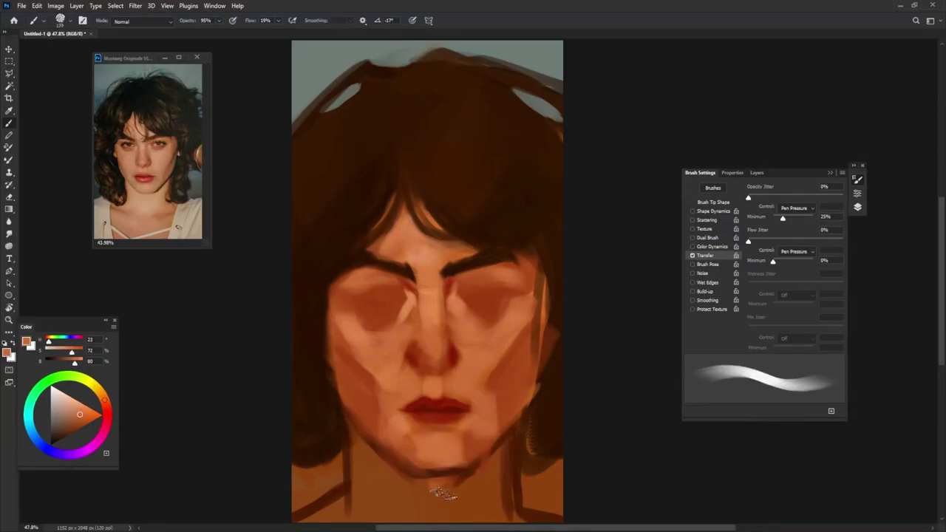
pyautogui.keyDown('alt'); pyautogui.click(496, 397); pyautogui.keyUp('alt')
pyautogui.moveTo(505, 400); pyautogui.dragTo(488, 428)
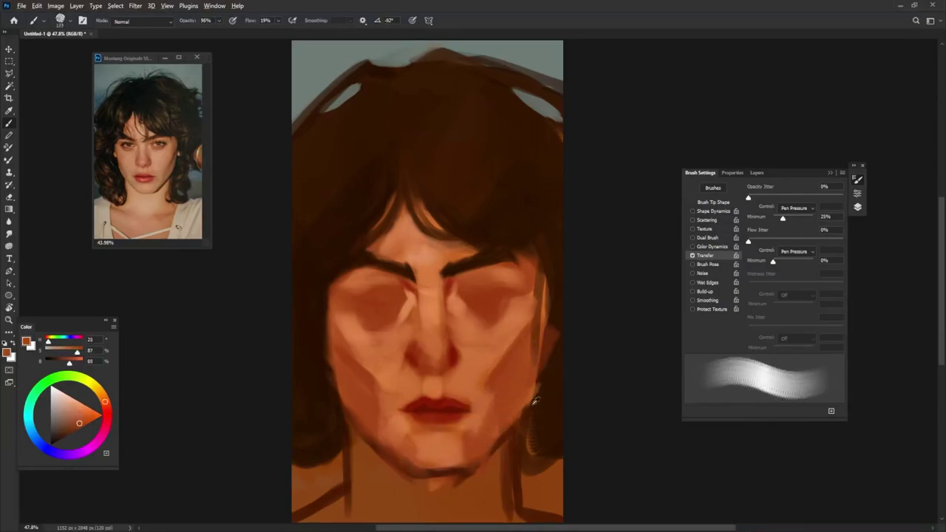
# - Paint reddish blush on both cheeks and along the right jaw to the chin
pyautogui.keyDown('alt'); pyautogui.click(492, 375); pyautogui.keyUp('alt')
pyautogui.moveTo(493, 375); pyautogui.dragTo(543, 310)
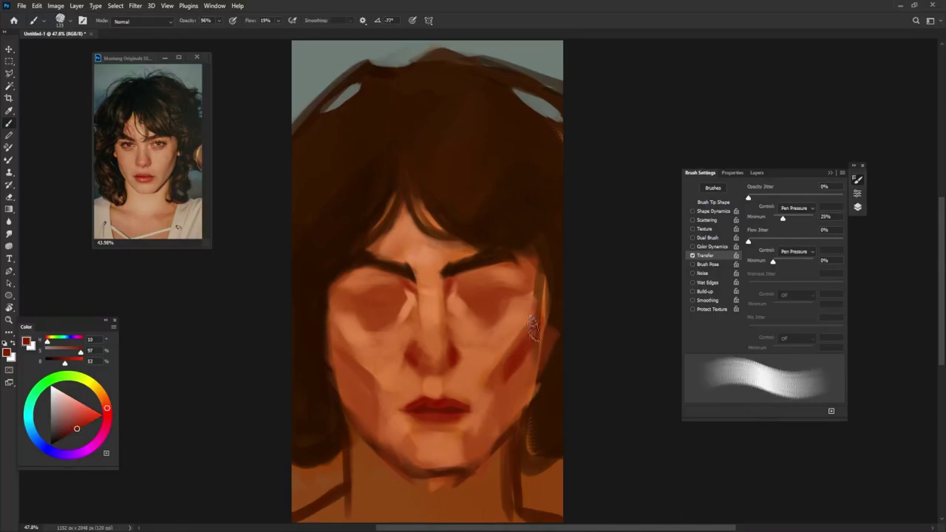
pyautogui.moveTo(331, 318); pyautogui.dragTo(373, 443)
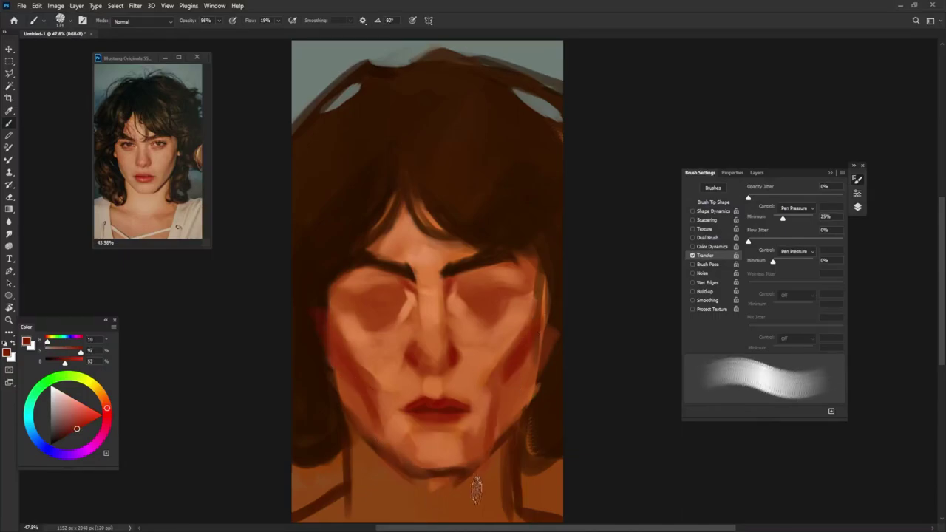
pyautogui.moveTo(487, 423)
pyautogui.mouseDown()
pyautogui.moveTo(469, 489)
pyautogui.moveTo(408, 479)
pyautogui.mouseUp()
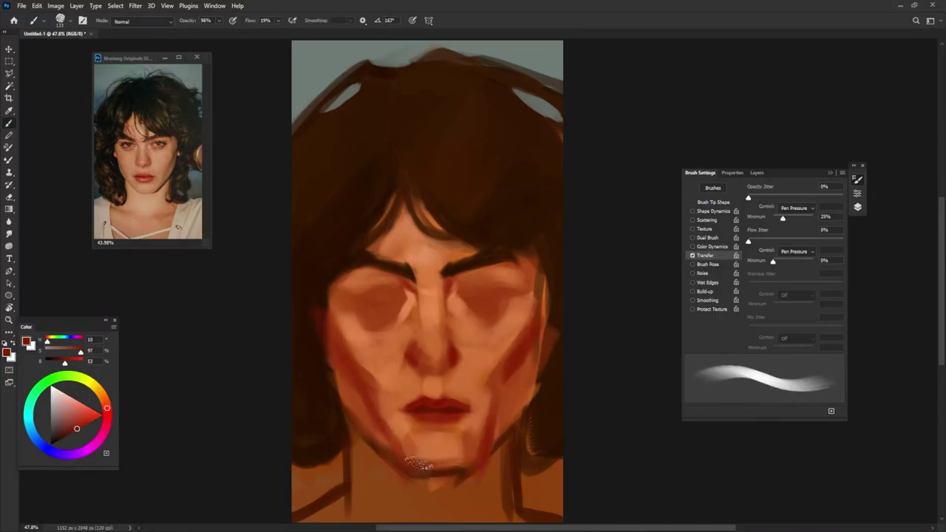
# - Add red along the left jaw, blend it with lighter orange, and touch up the right jaw
pyautogui.keyDown('alt'); pyautogui.click(351, 379); pyautogui.keyUp('alt')
pyautogui.moveTo(351, 379); pyautogui.dragTo(373, 435)
pyautogui.moveTo(528, 344); pyautogui.dragTo(509, 429)
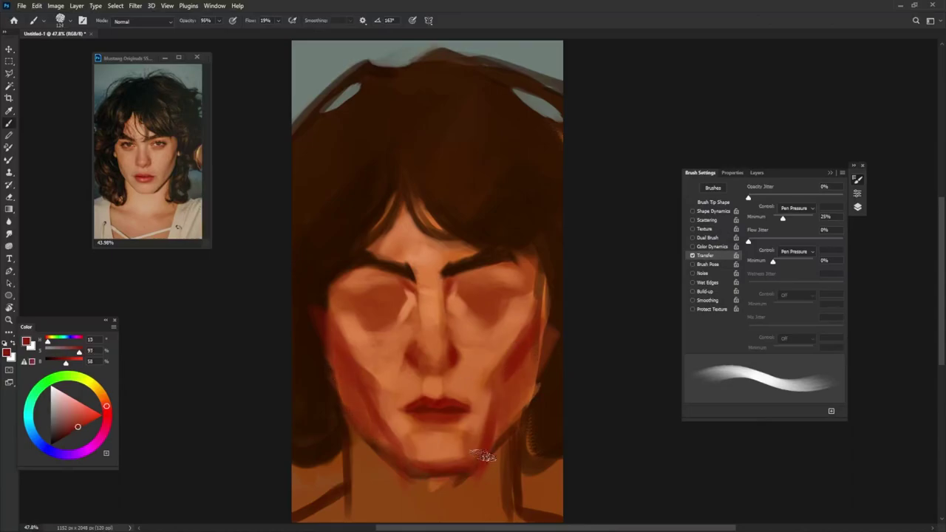
pyautogui.keyDown('alt'); pyautogui.click(373, 433); pyautogui.keyUp('alt')
pyautogui.moveTo(357, 422); pyautogui.dragTo(366, 443)
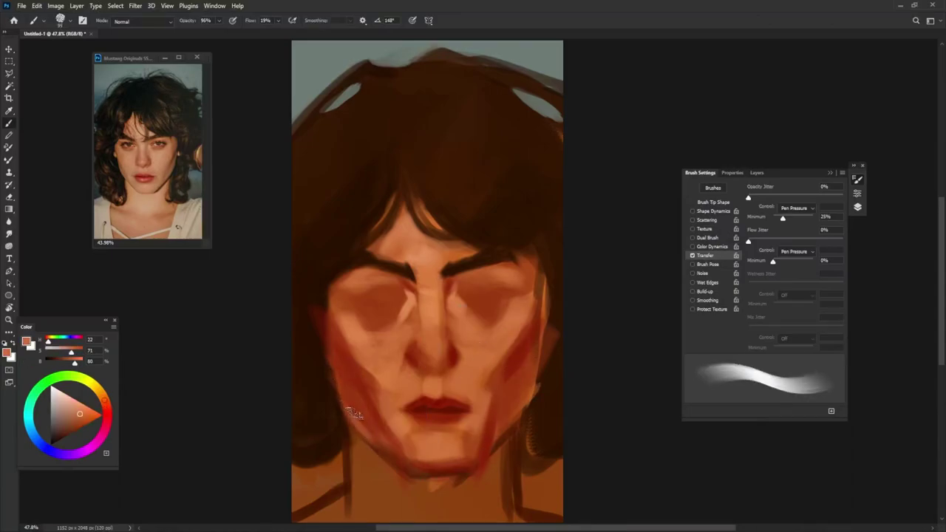
pyautogui.keyDown('alt'); pyautogui.click(342, 403); pyautogui.keyUp('alt')
pyautogui.moveTo(473, 459); pyautogui.dragTo(477, 466)
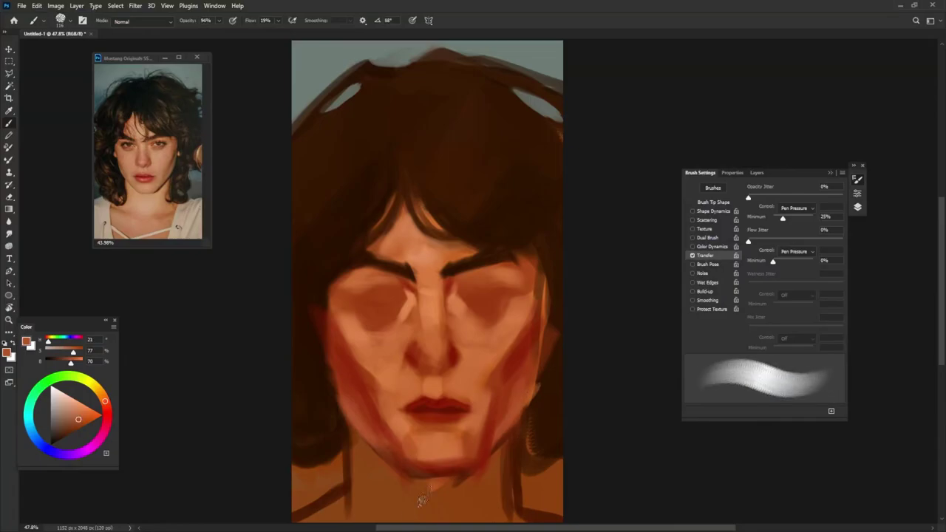
pyautogui.keyDown('alt'); pyautogui.click(438, 406); pyautogui.keyUp('alt')
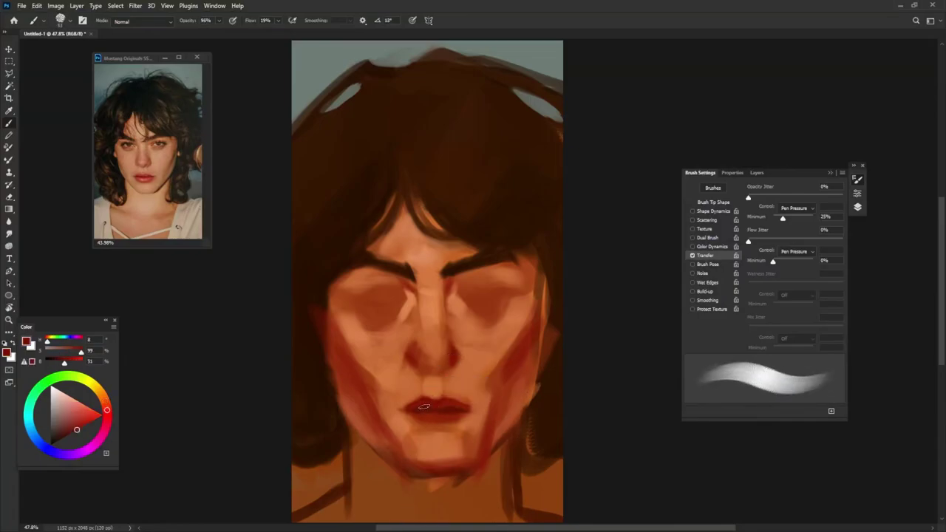
# - With a small brush, paint light red and pale pink highlights on the lower lip
pyautogui.keyDown('alt'); pyautogui.click(438, 405); pyautogui.keyUp('alt')
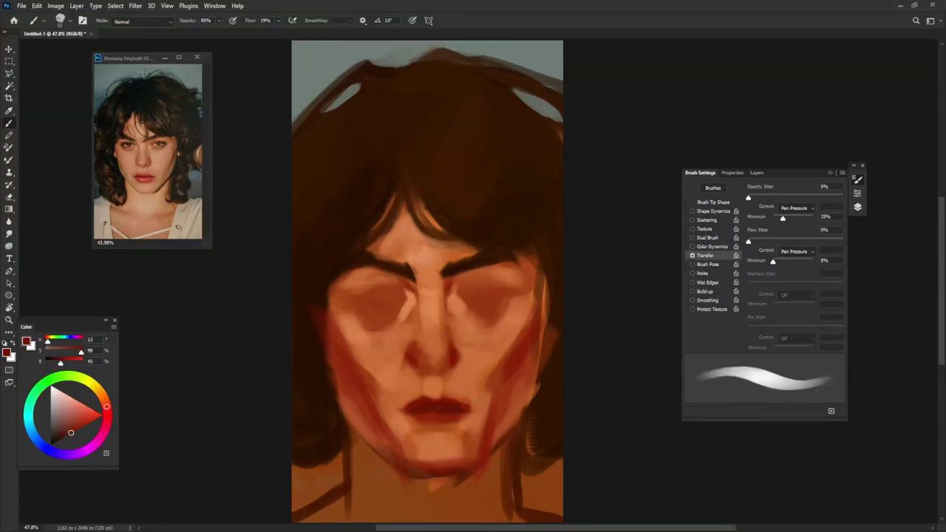
pyautogui.keyDown('alt'); pyautogui.click(433, 413); pyautogui.keyUp('alt')
pyautogui.moveTo(440, 413); pyautogui.dragTo(421, 415)
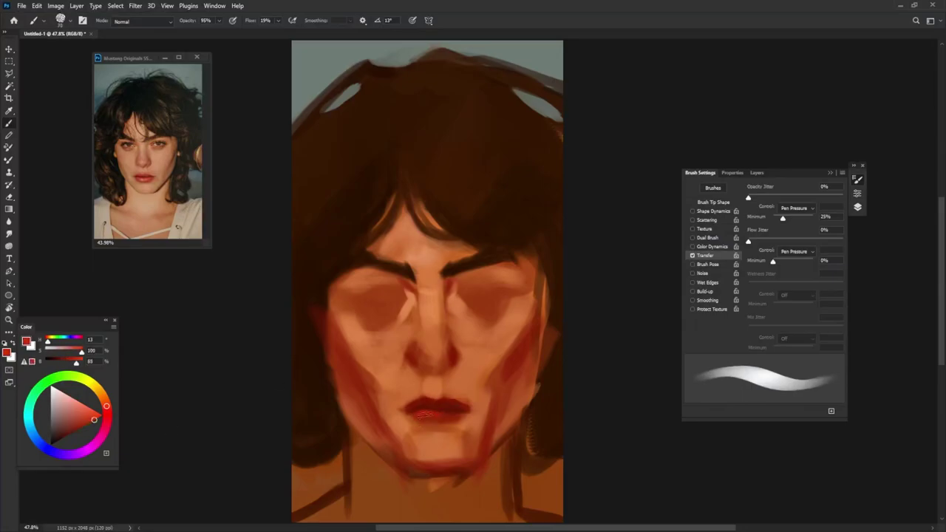
pyautogui.keyDown('alt'); pyautogui.click(438, 434); pyautogui.keyUp('alt')
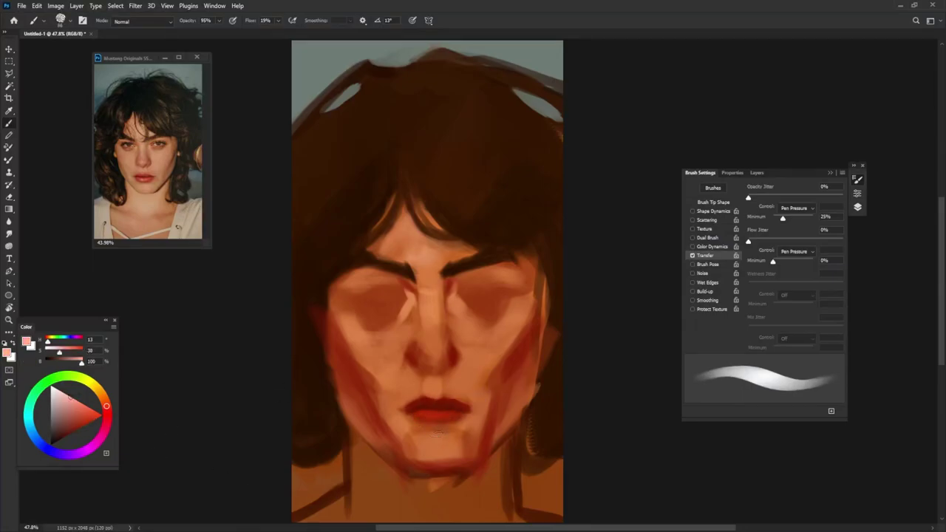
pyautogui.moveTo(434, 417); pyautogui.dragTo(443, 416)
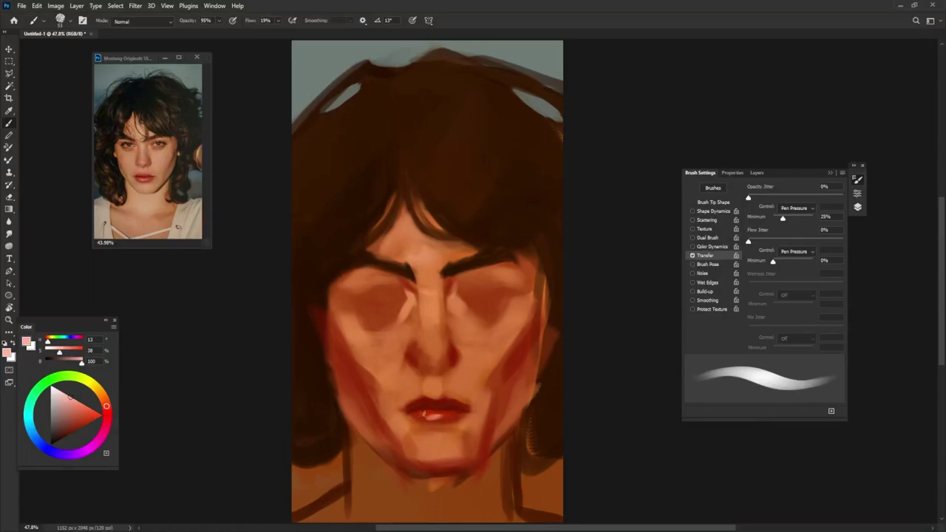
# - Shade the nose's right side and under the nostrils in dark red, then lighten the bridge and tip
pyautogui.keyDown('alt'); pyautogui.click(423, 412); pyautogui.keyUp('alt')
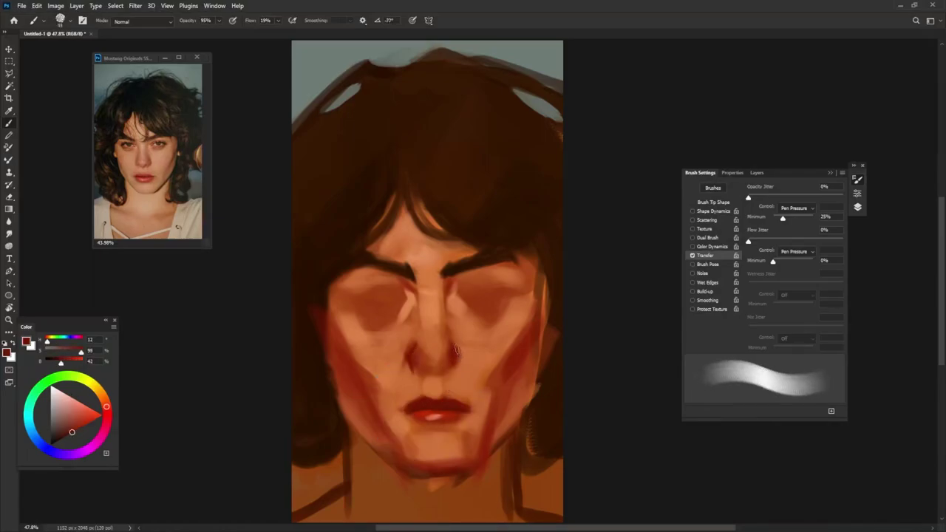
pyautogui.moveTo(458, 344); pyautogui.dragTo(447, 377)
pyautogui.moveTo(424, 371); pyautogui.dragTo(407, 377)
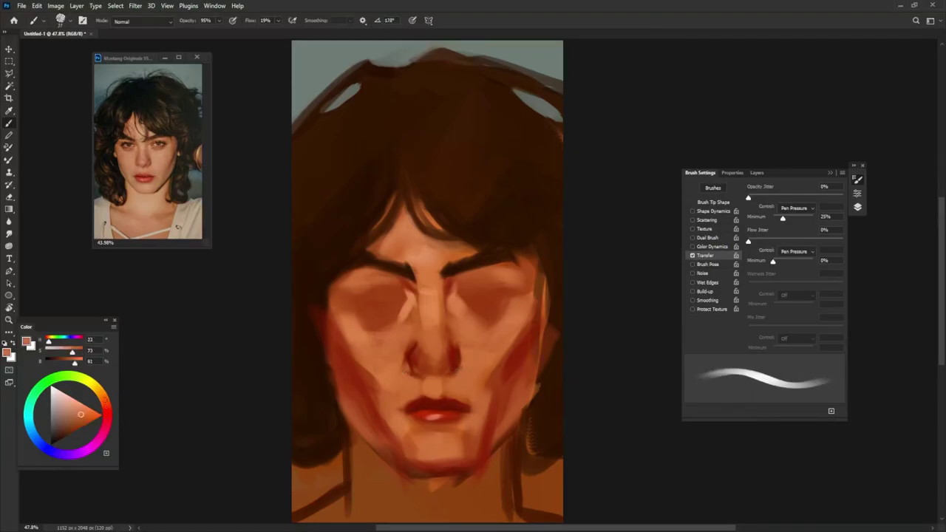
pyautogui.keyDown('alt'); pyautogui.click(399, 295); pyautogui.keyUp('alt')
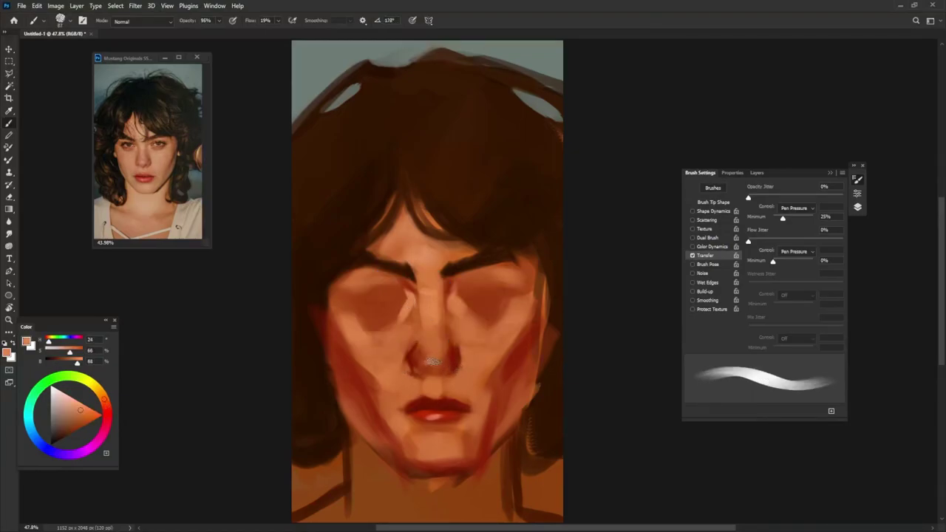
pyautogui.moveTo(427, 363); pyautogui.dragTo(442, 336)
# - Darken under the nose tip and around the left nostril with deeper reds
pyautogui.keyDown('alt'); pyautogui.click(455, 369); pyautogui.keyUp('alt')
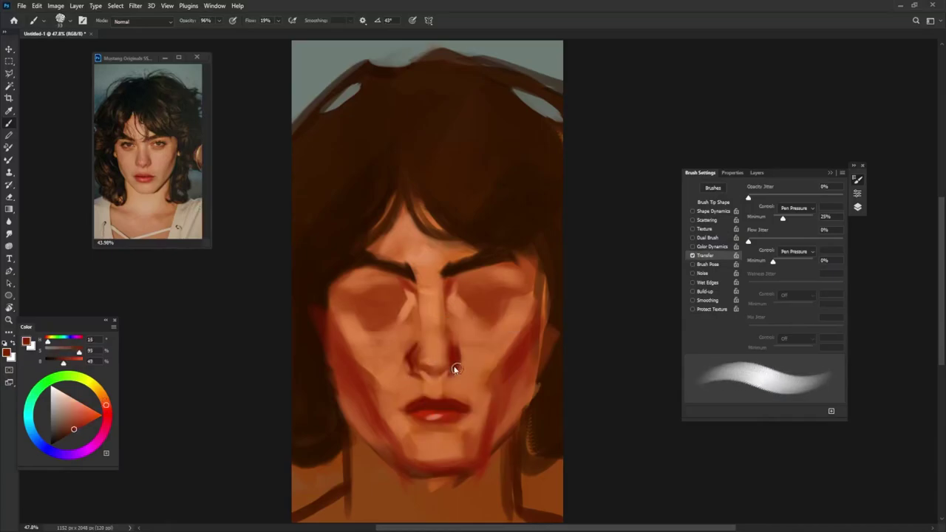
pyautogui.moveTo(448, 371)
pyautogui.mouseDown()
pyautogui.moveTo(419, 368)
pyautogui.moveTo(441, 374)
pyautogui.mouseUp()
pyautogui.keyDown('alt'); pyautogui.click(417, 356); pyautogui.keyUp('alt')
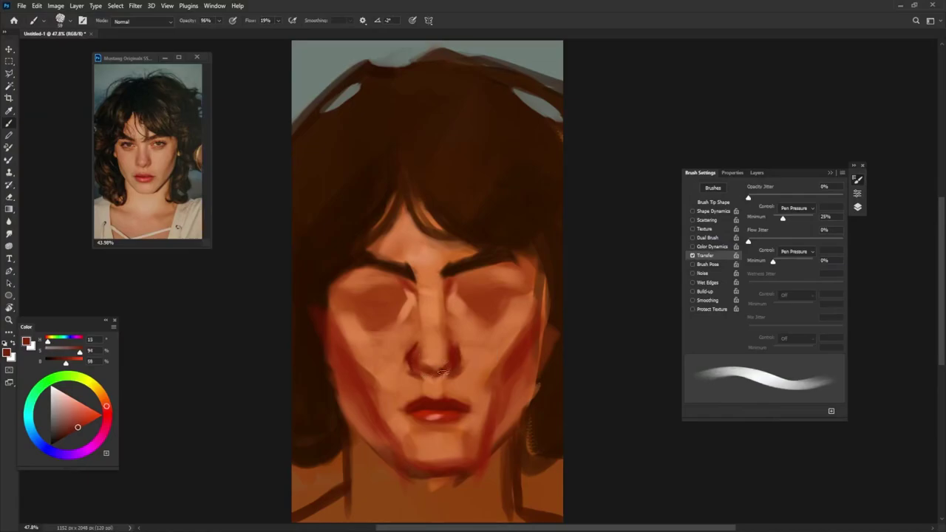
pyautogui.keyDown('alt'); pyautogui.click(413, 353); pyautogui.keyUp('alt')
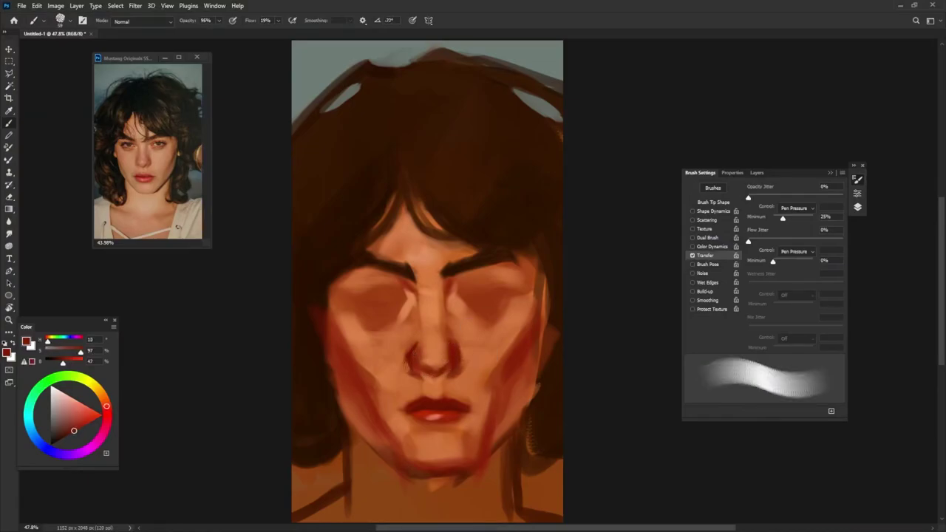
pyautogui.keyDown('alt'); pyautogui.click(413, 353); pyautogui.keyUp('alt')
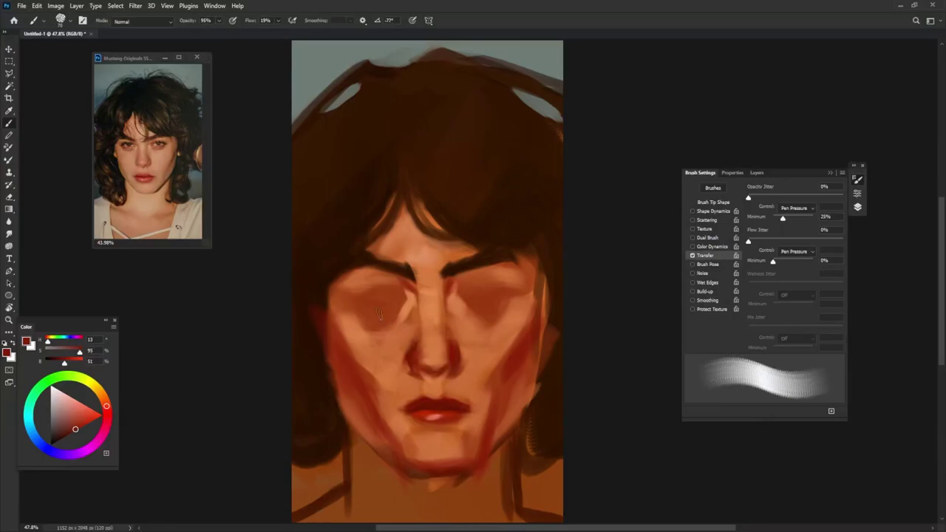
# - Shade both eye sockets and sample a light orange skin tone
pyautogui.moveTo(395, 312)
pyautogui.mouseDown()
pyautogui.moveTo(358, 316)
pyautogui.moveTo(373, 323)
pyautogui.mouseUp()
pyautogui.moveTo(480, 301); pyautogui.dragTo(490, 305)
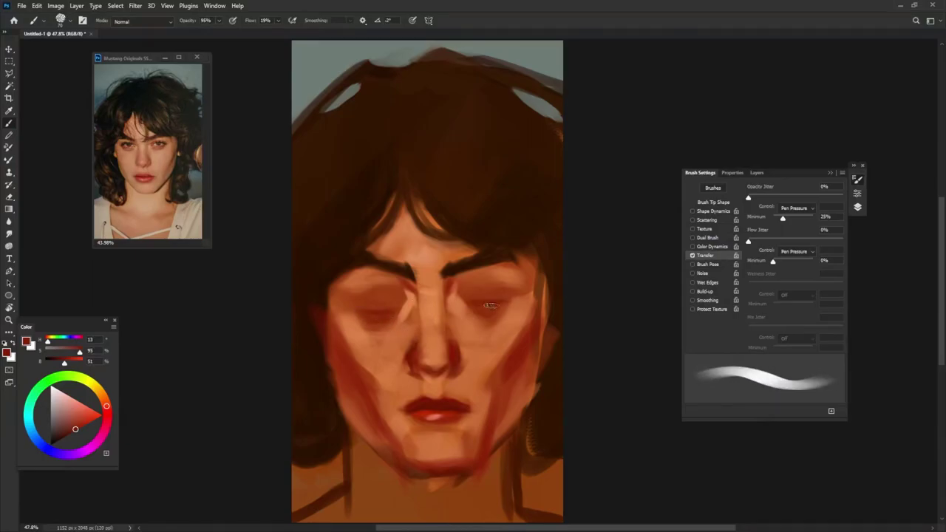
pyautogui.keyDown('alt'); pyautogui.click(369, 395); pyautogui.keyUp('alt')
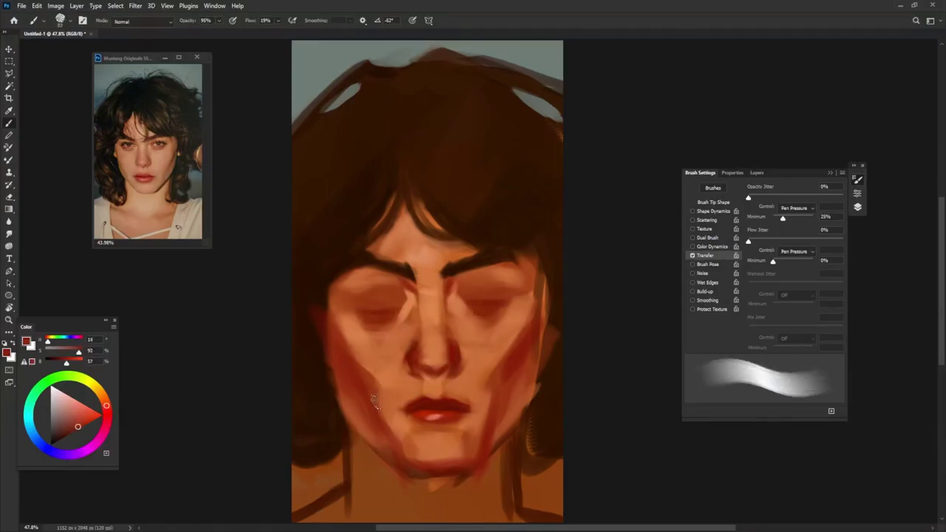
pyautogui.keyDown('alt'); pyautogui.click(347, 336); pyautogui.keyUp('alt')
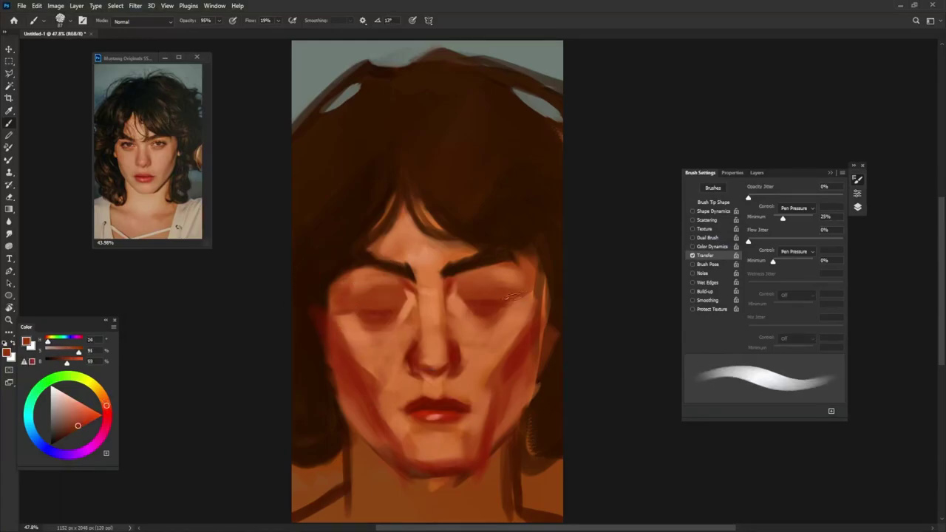
# - Paint dark brown eyelid arcs over both eyes, rotating the brush tip to follow each lid
pyautogui.keyDown('alt'); pyautogui.click(514, 290); pyautogui.keyUp('alt')
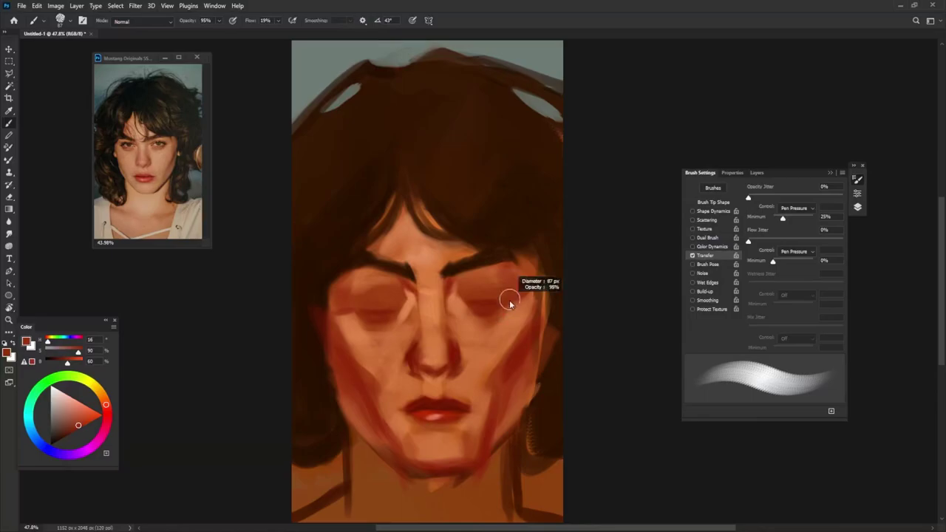
pyautogui.hotkey('shift', 'Right')
pyautogui.hotkey('shift', 'Right')
pyautogui.hotkey('shift', 'Right')
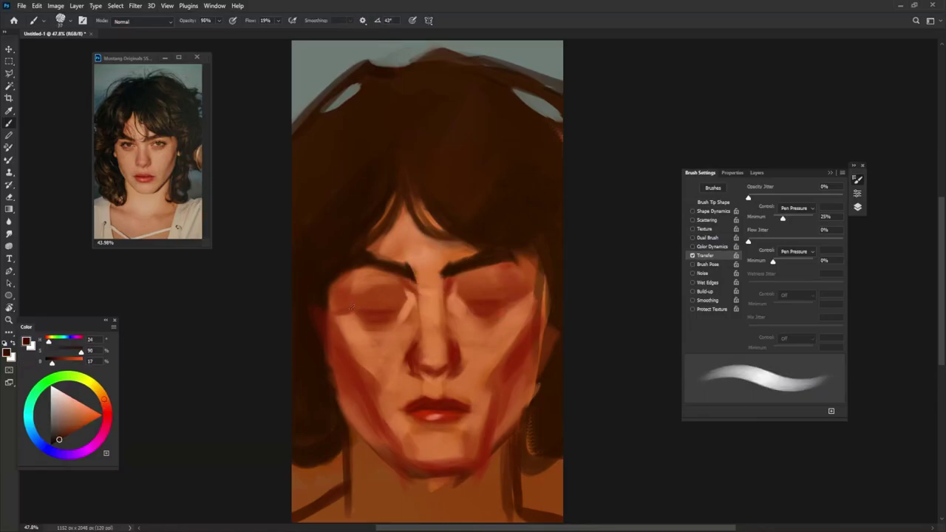
pyautogui.moveTo(357, 305)
pyautogui.mouseDown()
pyautogui.moveTo(396, 295)
pyautogui.moveTo(408, 310)
pyautogui.mouseUp()
pyautogui.hotkey('shift', 'Left')
pyautogui.hotkey('shift', 'Left')
pyautogui.hotkey('shift', 'Left')
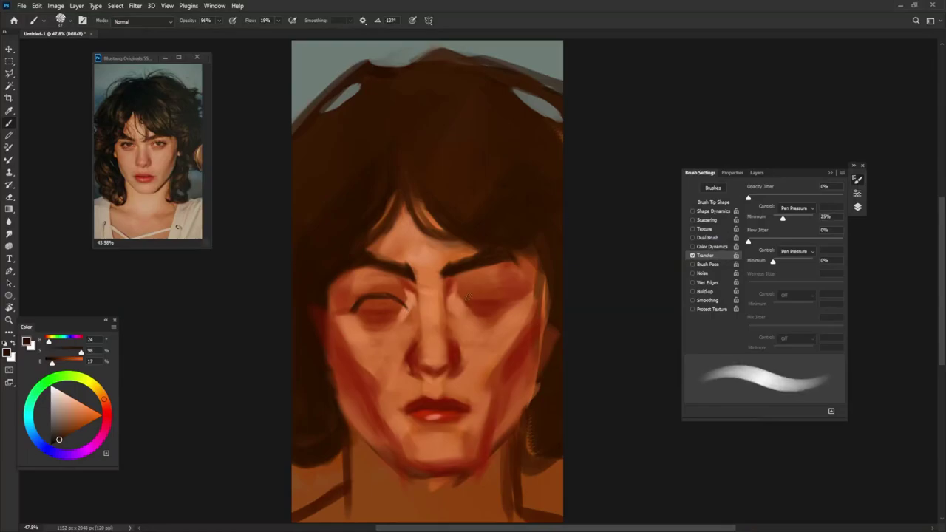
pyautogui.hotkey('shift', 'Left')
pyautogui.hotkey('shift', 'Left')
pyautogui.hotkey('shift', 'Left')
pyautogui.moveTo(464, 305); pyautogui.dragTo(508, 289)
pyautogui.hotkey('shift', 'Left')
pyautogui.hotkey('shift', 'Left')
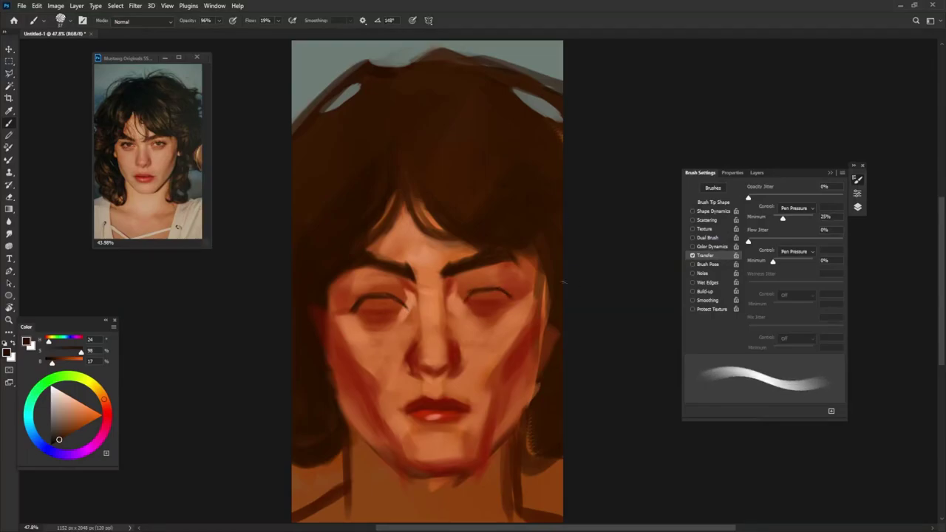
pyautogui.hotkey('shift', 'Right')
pyautogui.hotkey('shift', 'Right')
pyautogui.hotkey('shift', 'Right')
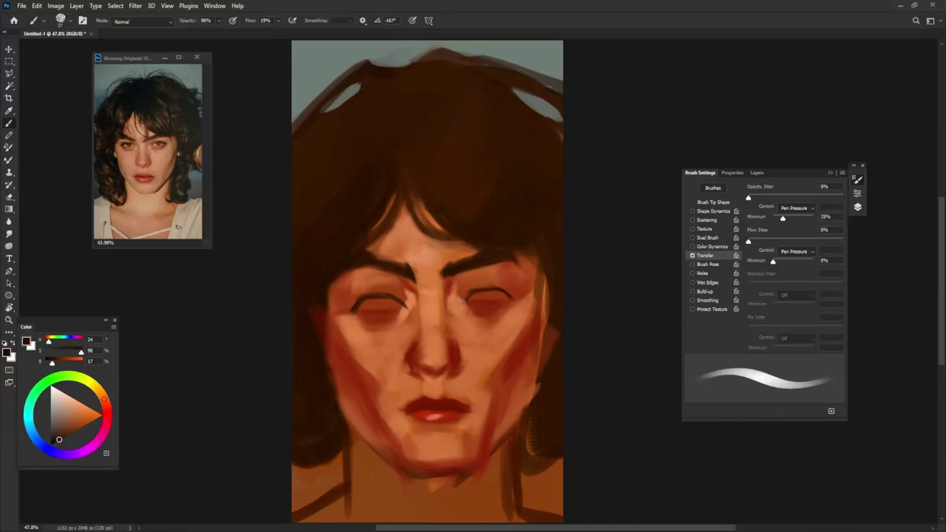
pyautogui.hotkey('shift', 'Left')
pyautogui.hotkey('shift', 'Left')
pyautogui.moveTo(461, 303); pyautogui.dragTo(470, 294)
pyautogui.hotkey('shift', 'Left')
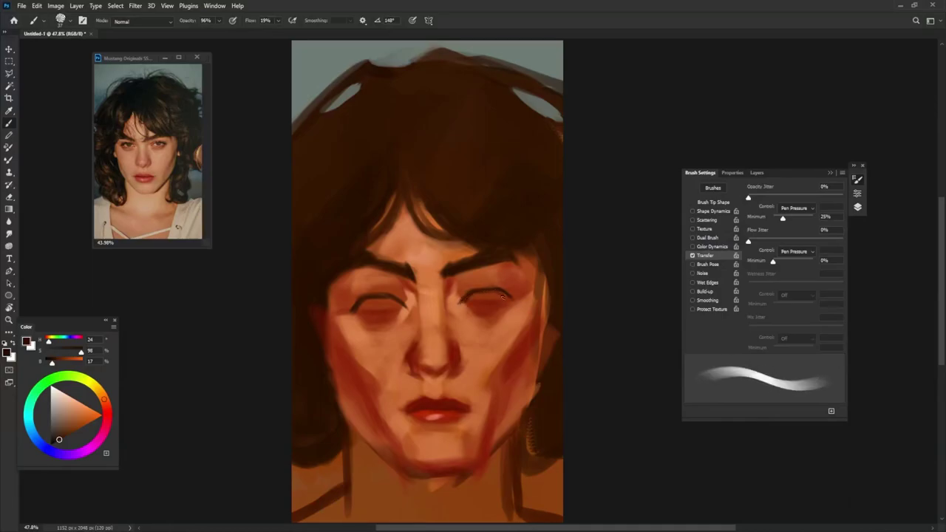
pyautogui.press(']')
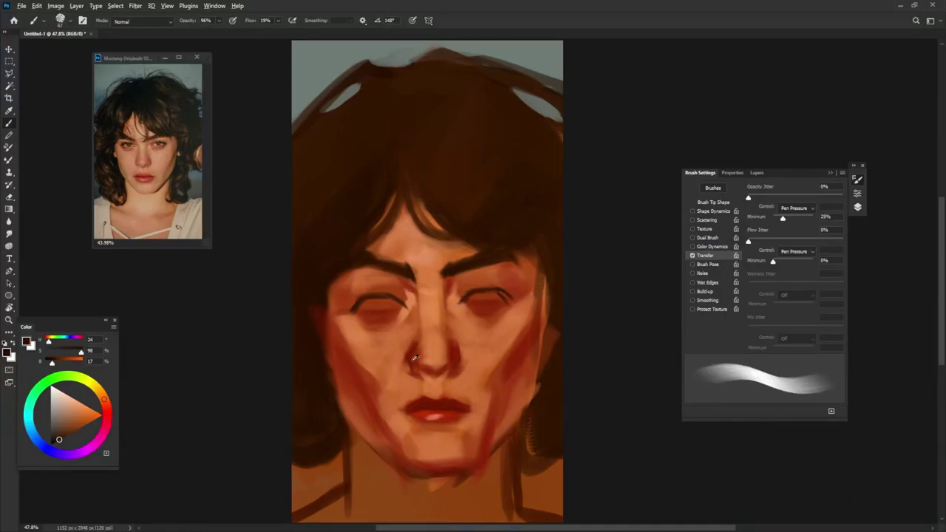
# - Darken the left eyelid line and the right eye's inner corner with a redder brown
pyautogui.keyDown('alt'); pyautogui.click(415, 358); pyautogui.keyUp('alt')
pyautogui.hotkey('shift', 'Right')
pyautogui.hotkey('shift', 'Right')
pyautogui.hotkey('shift', 'Right')
pyautogui.keyDown('alt'); pyautogui.click(360, 294); pyautogui.keyUp('alt')
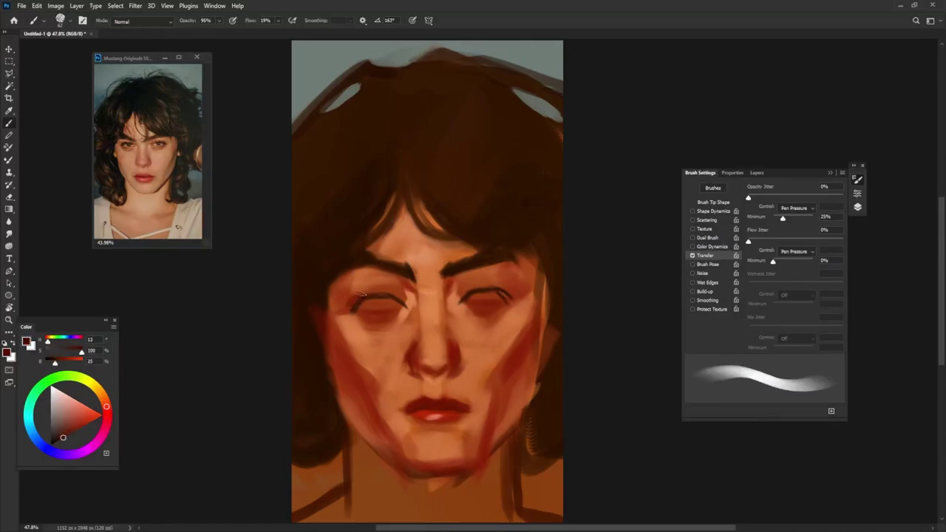
pyautogui.hotkey('shift', 'Right')
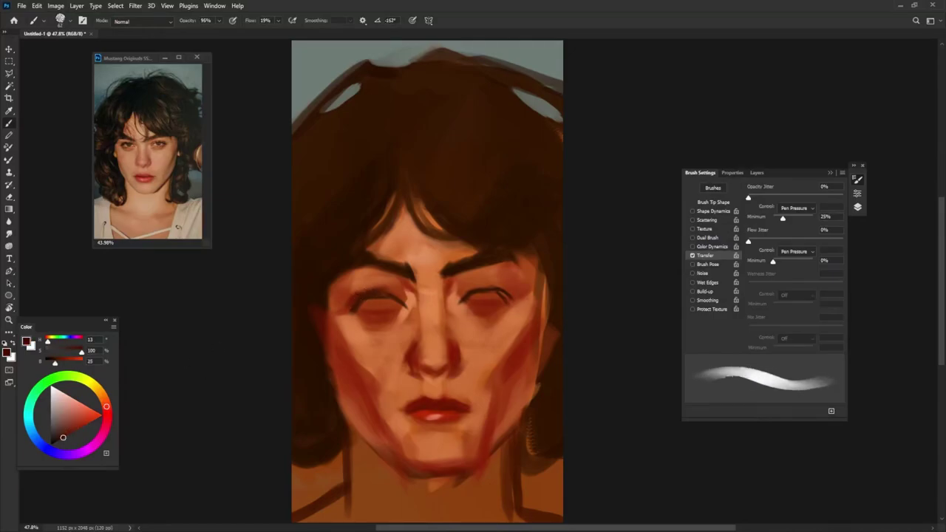
pyautogui.press('Right')
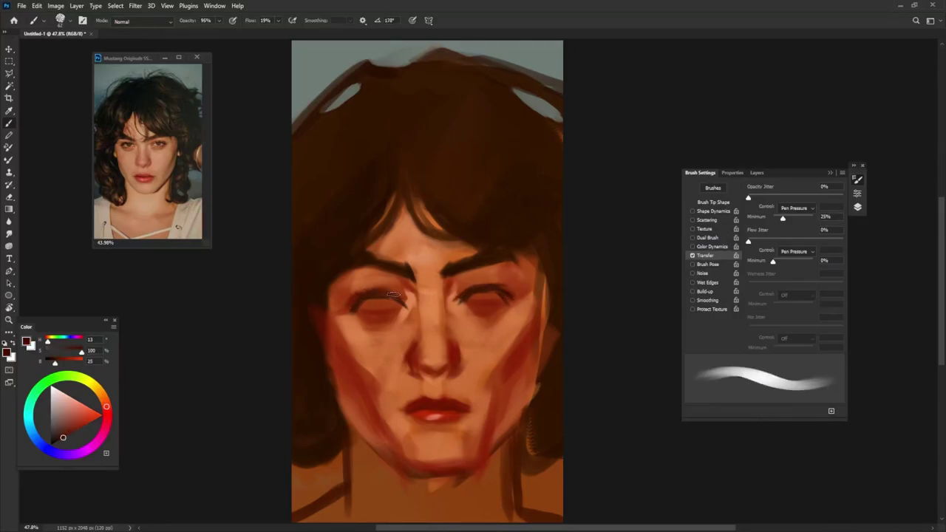
pyautogui.moveTo(414, 294); pyautogui.dragTo(387, 298)
pyautogui.moveTo(473, 298); pyautogui.dragTo(454, 305)
# - Sample peach, reddish-brown and deep red tones from the face while adjusting the brush angle
pyautogui.keyDown('alt'); pyautogui.click(393, 255); pyautogui.keyUp('alt')
pyautogui.hotkey('shift', 'Left')
pyautogui.hotkey('shift', 'Left')
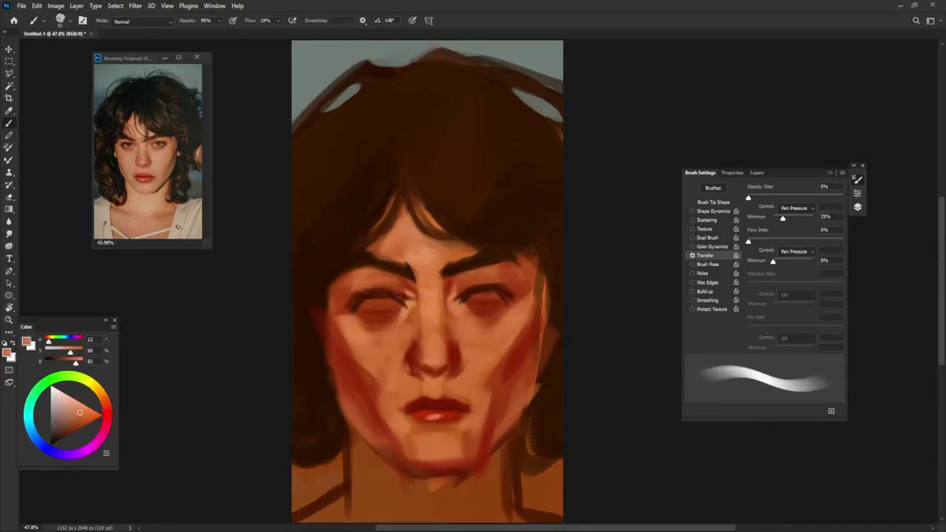
pyautogui.hotkey('shift', 'Right')
pyautogui.hotkey('shift', 'Right')
pyautogui.hotkey('shift', 'Right')
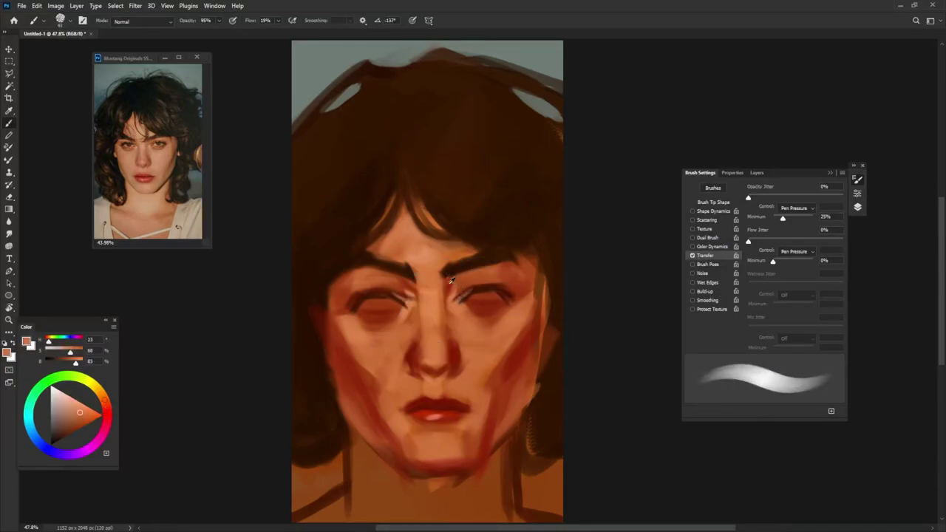
pyautogui.keyDown('alt'); pyautogui.click(457, 288); pyautogui.keyUp('alt')
pyautogui.keyDown('alt'); pyautogui.click(408, 284); pyautogui.keyUp('alt')
pyautogui.hotkey('shift', 'Left')
pyautogui.hotkey('shift', 'Left')
pyautogui.hotkey('shift', 'Left')
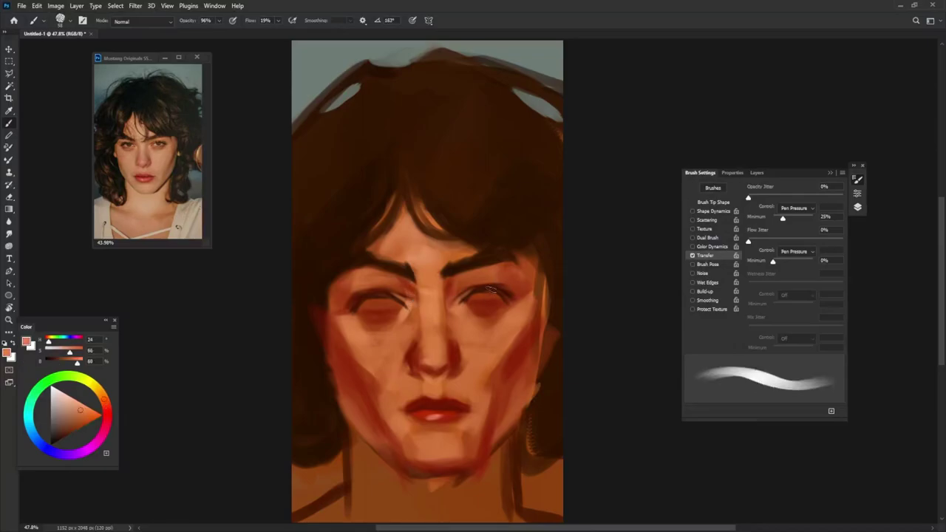
pyautogui.keyDown('alt'); pyautogui.click(509, 274); pyautogui.keyUp('alt')
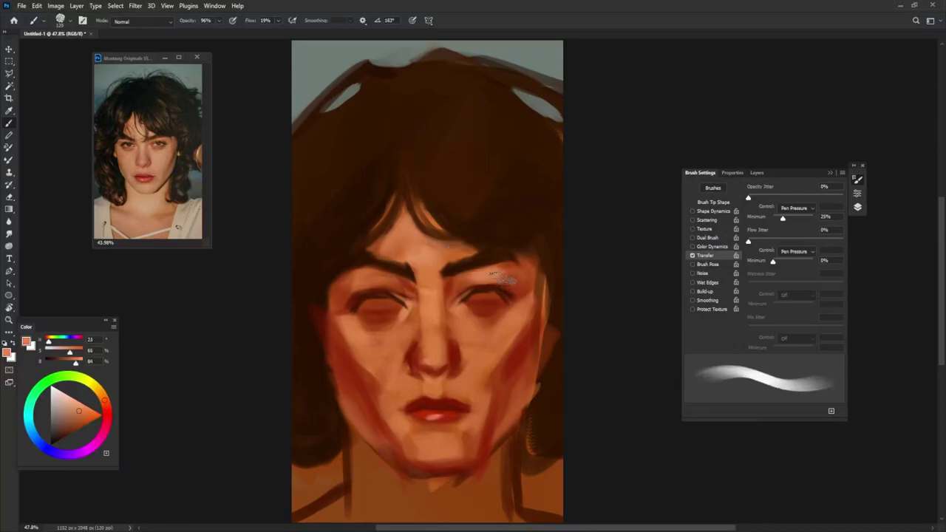
pyautogui.hotkey('shift', 'Right')
pyautogui.hotkey('shift', 'Right')
pyautogui.keyDown('alt'); pyautogui.click(365, 293); pyautogui.keyUp('alt')
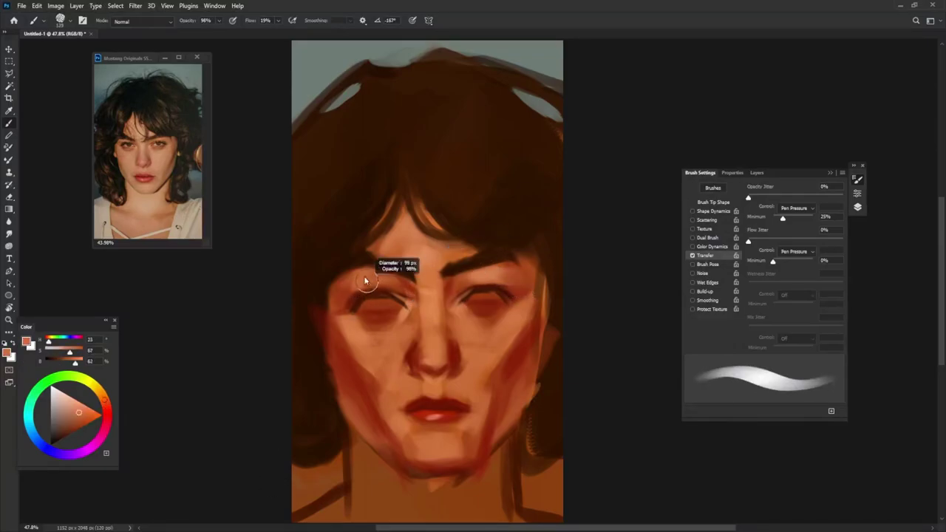
pyautogui.keyDown('alt'); pyautogui.click(342, 297); pyautogui.keyUp('alt')
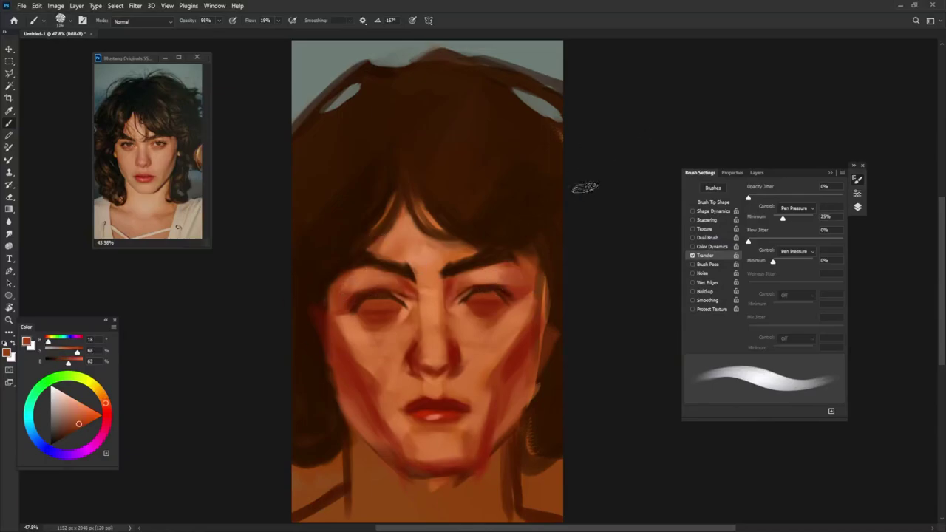
pyautogui.keyDown('alt'); pyautogui.click(447, 358); pyautogui.keyUp('alt')
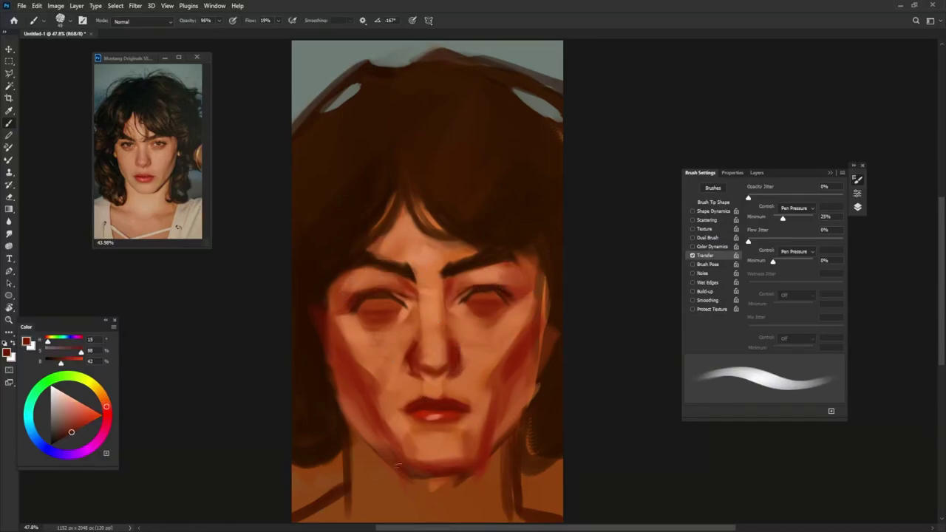
pyautogui.keyDown('alt'); pyautogui.click(412, 364); pyautogui.keyUp('alt')
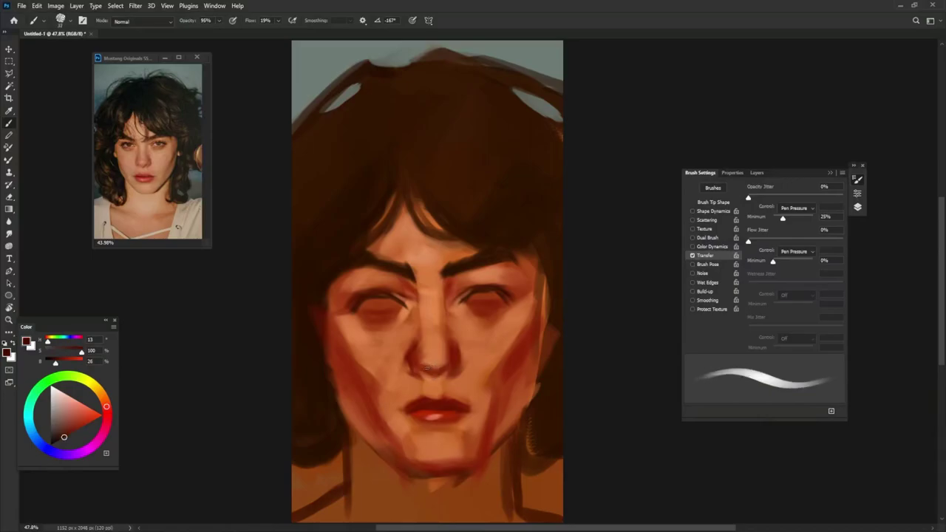
# - Dab a dark nostril accent and paint light peach highlights on the nose tip and bridge
pyautogui.moveTo(436, 369)
pyautogui.mouseDown()
pyautogui.moveTo(464, 370)
pyautogui.moveTo(434, 368)
pyautogui.mouseUp()
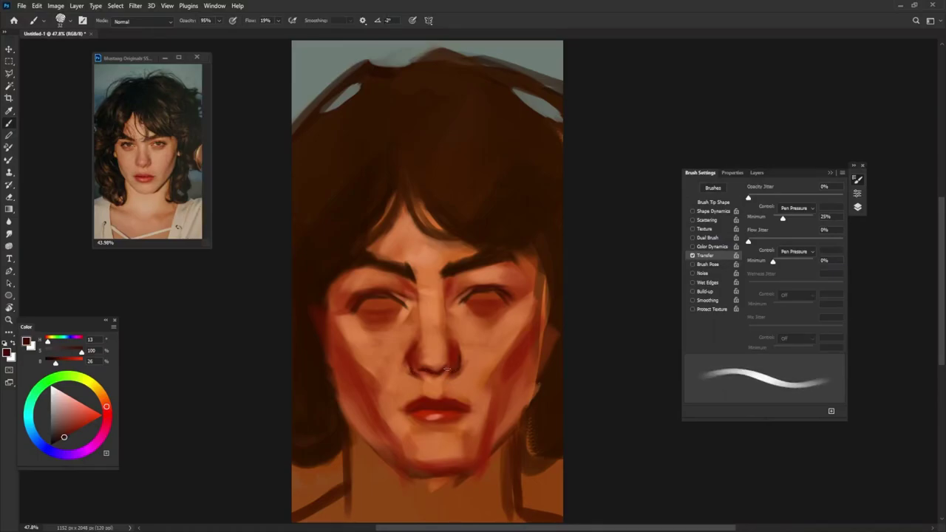
pyautogui.click(68, 384)
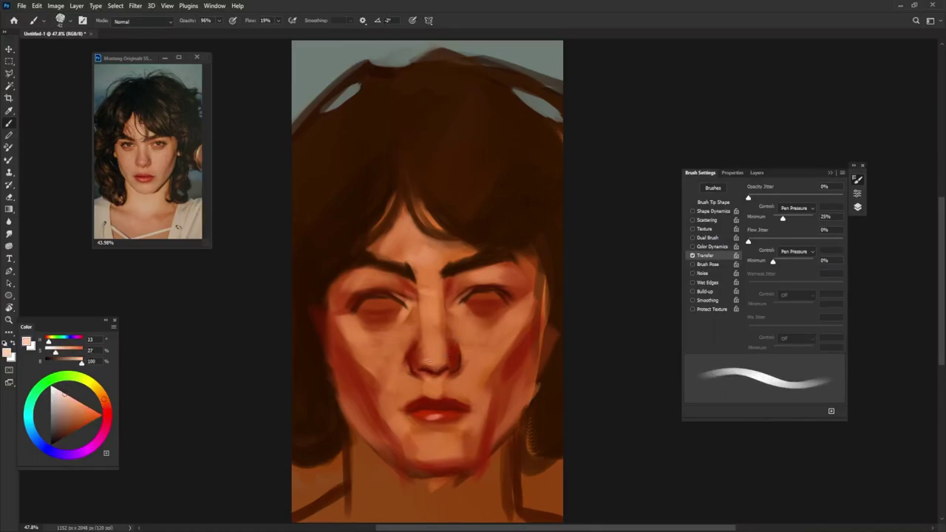
pyautogui.moveTo(427, 360); pyautogui.dragTo(434, 360)
pyautogui.keyDown('alt'); pyautogui.click(416, 358); pyautogui.keyUp('alt')
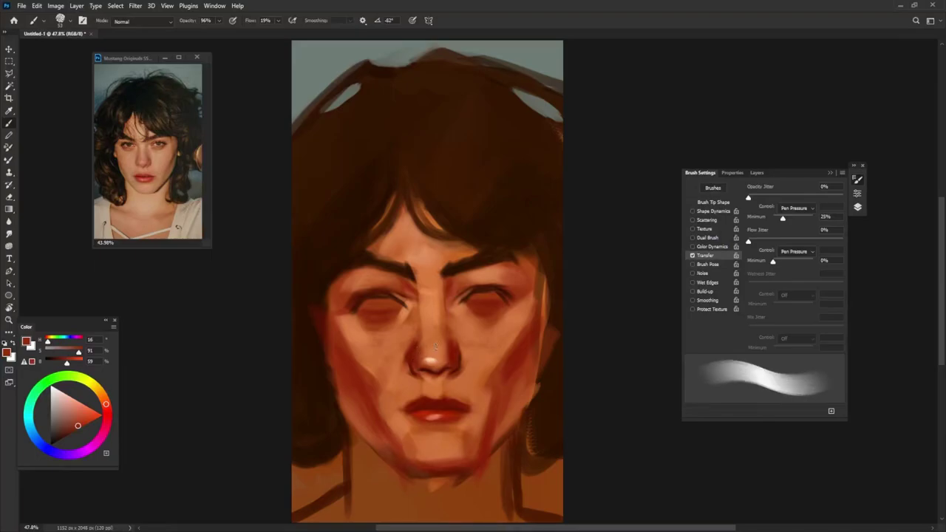
pyautogui.keyDown('alt'); pyautogui.click(423, 414); pyautogui.keyUp('alt')
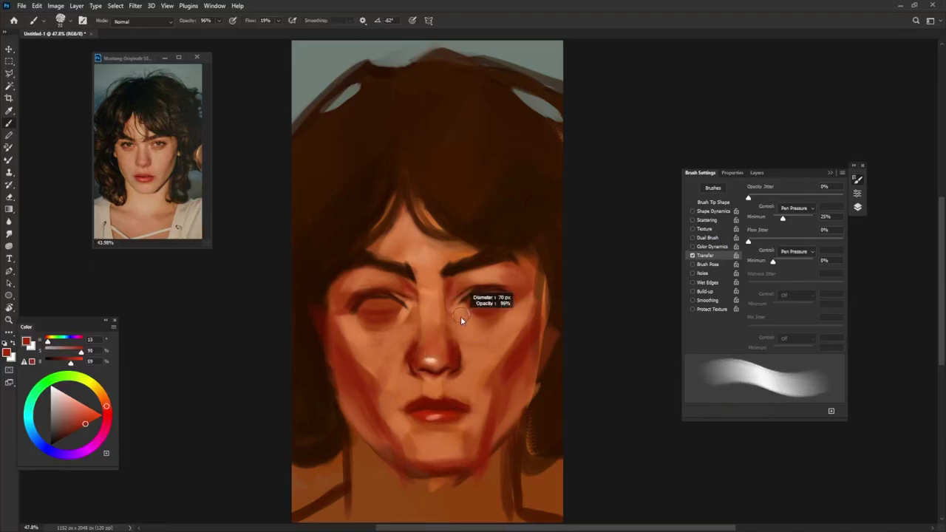
pyautogui.keyDown('alt'); pyautogui.click(434, 354); pyautogui.keyUp('alt')
pyautogui.click(429, 297)
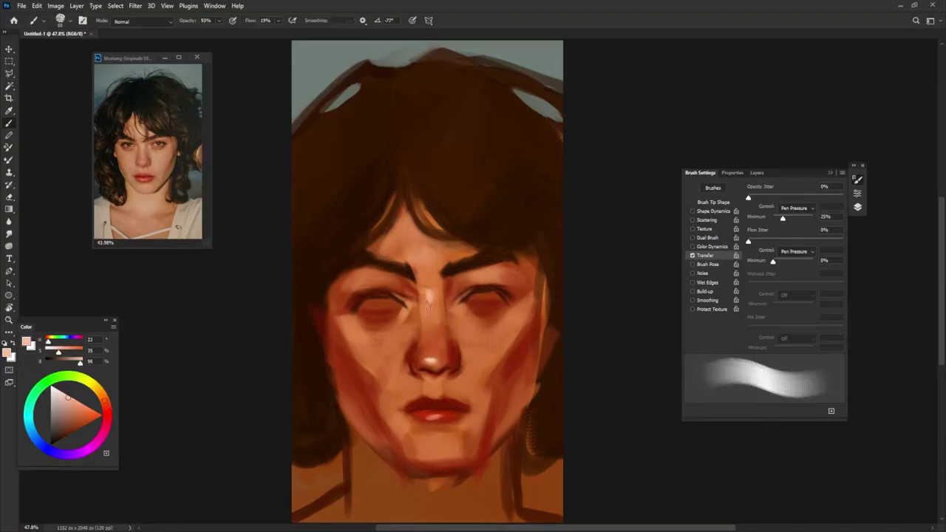
pyautogui.keyDown('alt'); pyautogui.click(433, 305); pyautogui.keyUp('alt')
pyautogui.moveTo(429, 297)
pyautogui.mouseDown()
pyautogui.moveTo(432, 318)
pyautogui.moveTo(503, 309)
pyautogui.mouseUp()
# - Darken under the right eye and lighten the areas over both eyes with light peach
pyautogui.keyDown('alt'); pyautogui.click(469, 289); pyautogui.keyUp('alt')
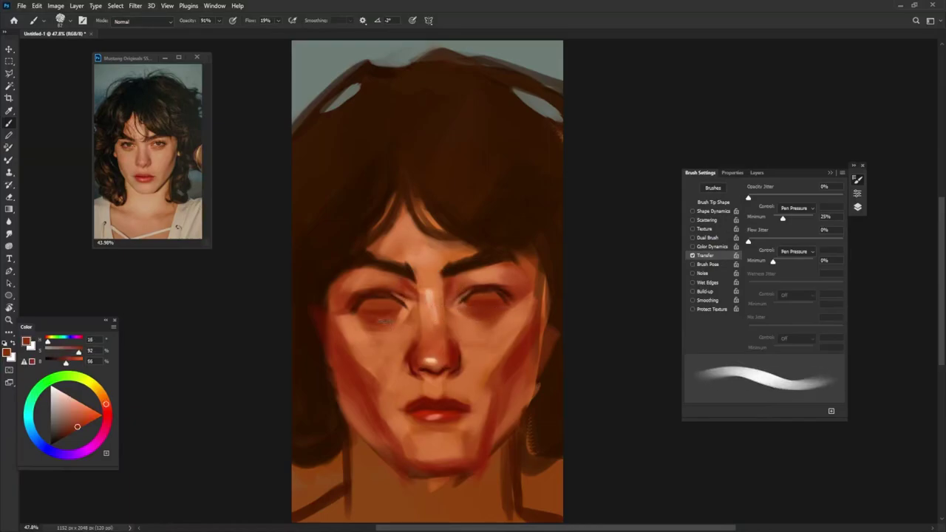
pyautogui.keyDown('alt'); pyautogui.click(363, 332); pyautogui.keyUp('alt')
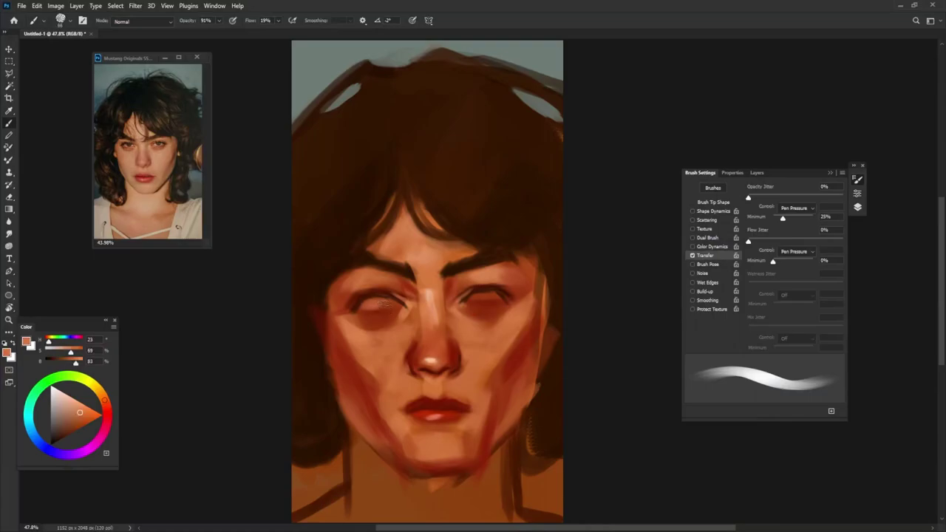
pyautogui.moveTo(363, 308); pyautogui.dragTo(398, 304)
pyautogui.moveTo(467, 303)
pyautogui.mouseDown()
pyautogui.moveTo(500, 298)
pyautogui.moveTo(477, 308)
pyautogui.mouseUp()
# - Paint pale strokes over both eyes and dark red shadows beneath them
pyautogui.keyDown('alt'); pyautogui.click(426, 289); pyautogui.keyUp('alt')
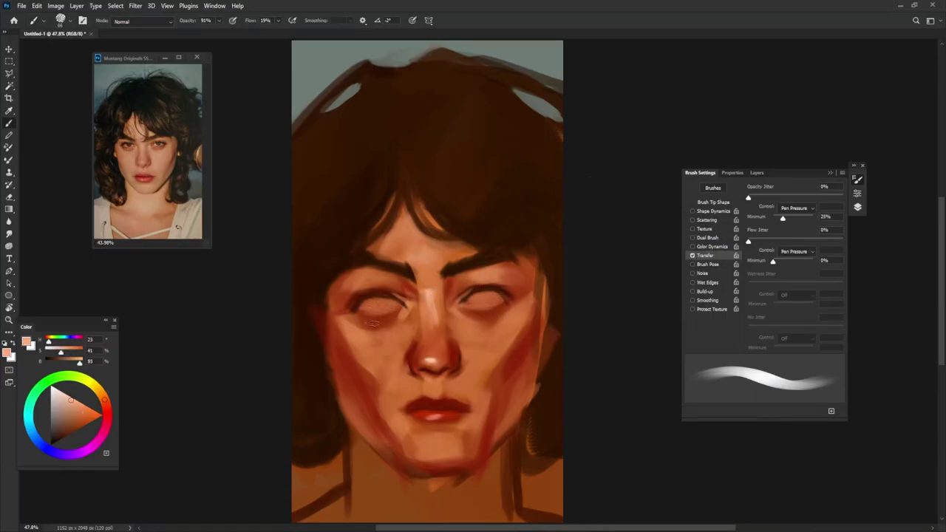
pyautogui.moveTo(368, 308); pyautogui.dragTo(391, 305)
pyautogui.moveTo(478, 301); pyautogui.dragTo(496, 296)
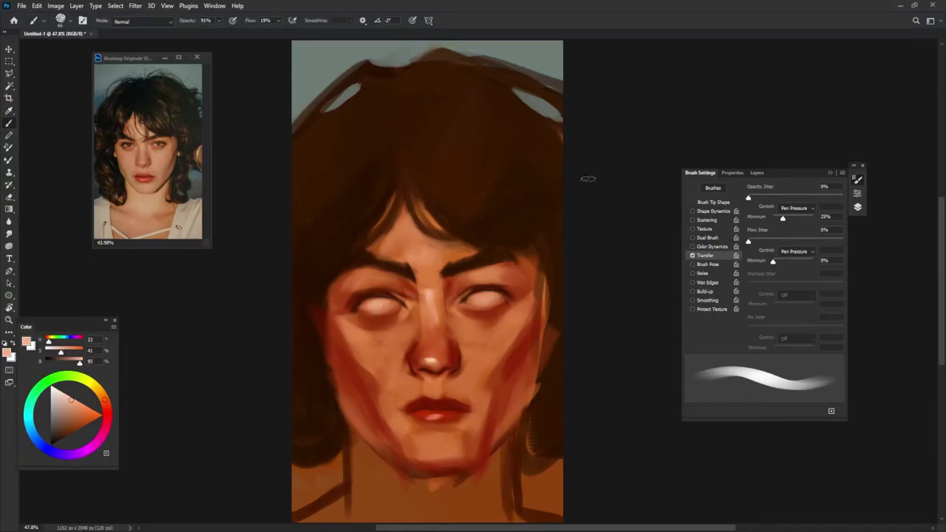
pyautogui.keyDown('alt'); pyautogui.click(405, 307); pyautogui.keyUp('alt')
pyautogui.moveTo(376, 314); pyautogui.dragTo(366, 316)
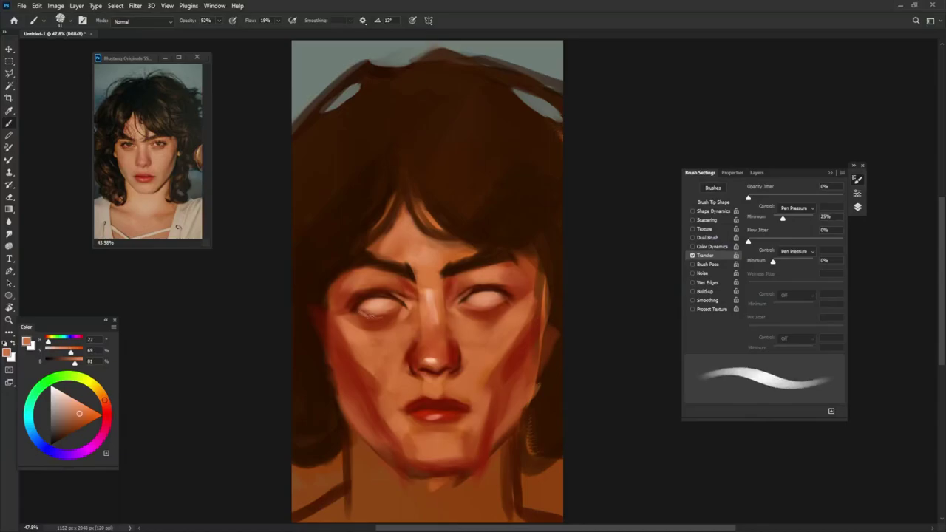
pyautogui.press('Right')
pyautogui.press('Right')
pyautogui.press('Right')
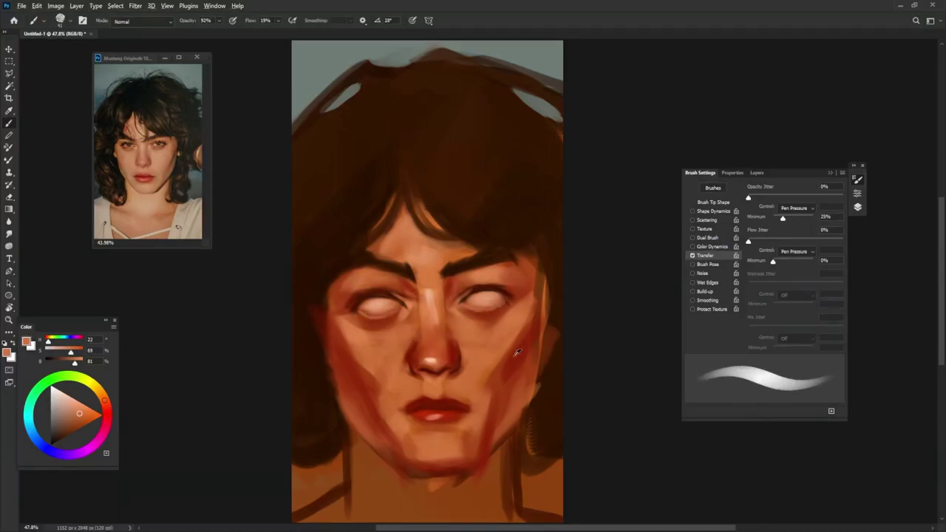
pyautogui.keyDown('alt'); pyautogui.click(517, 352); pyautogui.keyUp('alt')
pyautogui.moveTo(460, 310); pyautogui.dragTo(475, 317)
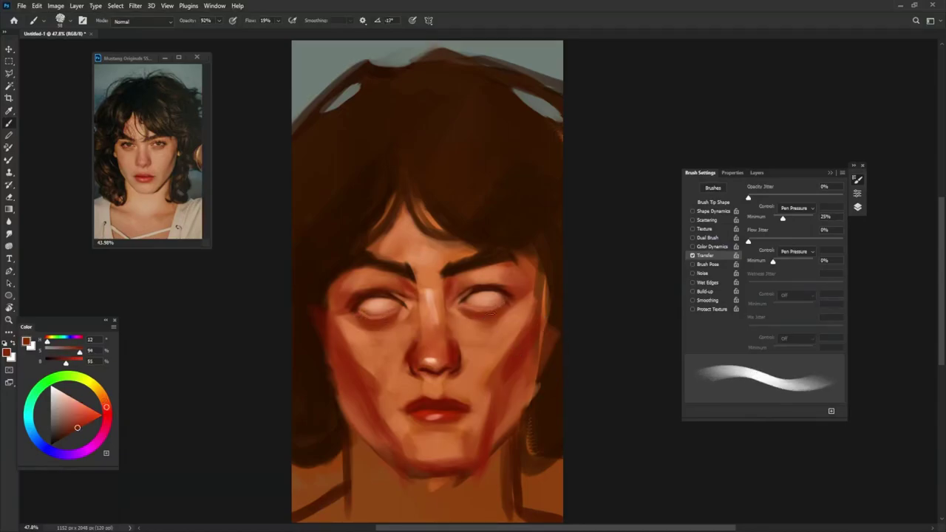
# - Sample reds and a very dark brown, then darken both eyebrows with dark brown strokes
pyautogui.keyDown('alt'); pyautogui.click(334, 305); pyautogui.keyUp('alt')
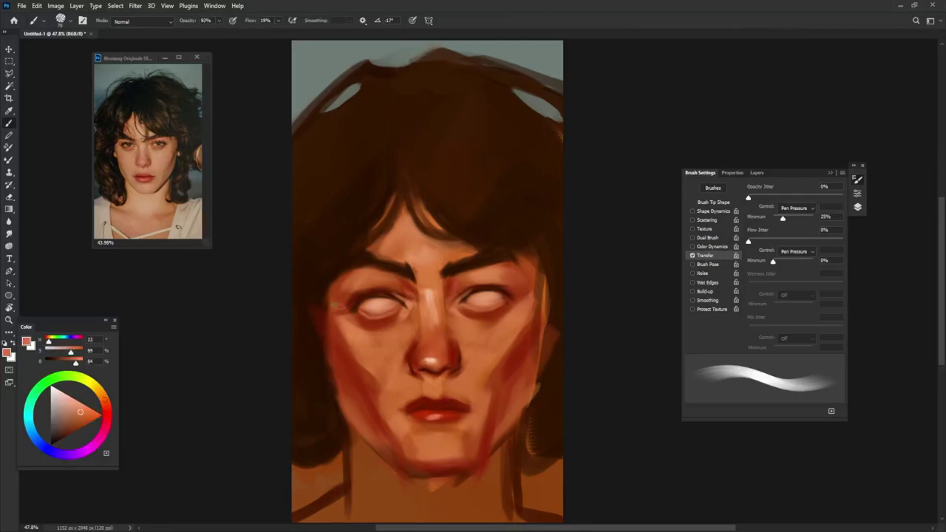
pyautogui.keyDown('alt'); pyautogui.click(521, 289); pyautogui.keyUp('alt')
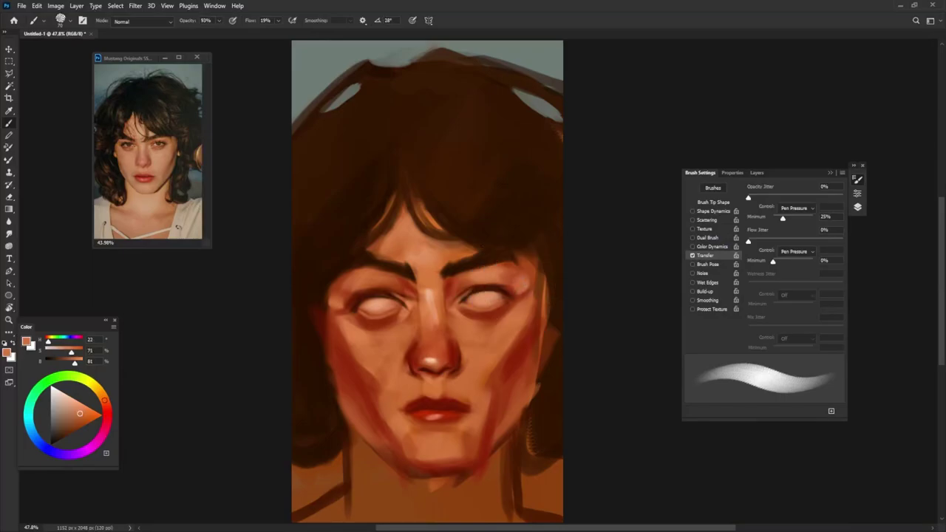
pyautogui.keyDown('alt'); pyautogui.click(355, 306); pyautogui.keyUp('alt')
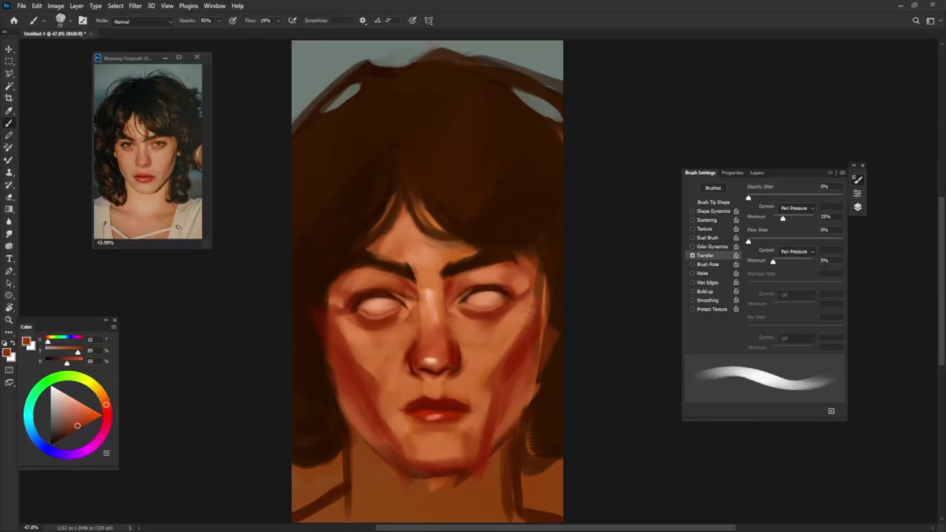
pyautogui.keyDown('alt'); pyautogui.click(416, 279); pyautogui.keyUp('alt')
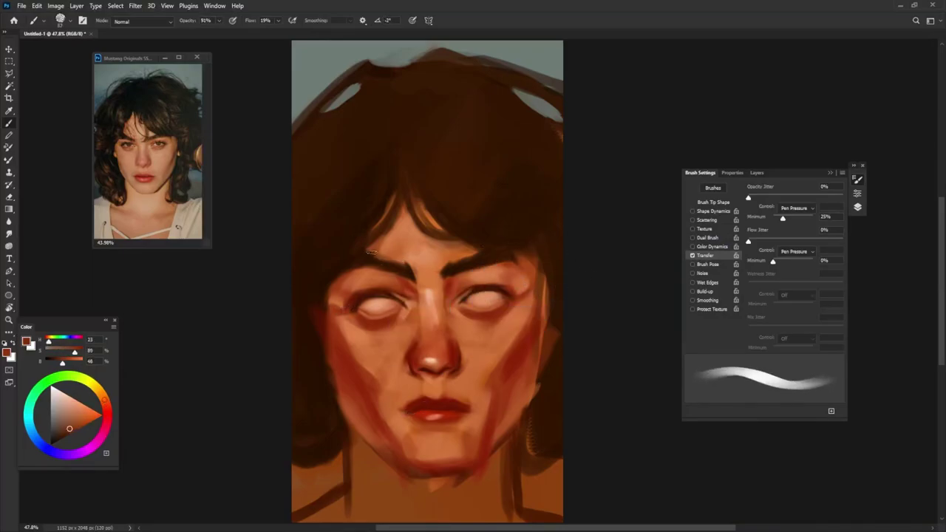
pyautogui.keyDown('alt'); pyautogui.click(368, 256); pyautogui.keyUp('alt')
pyautogui.moveTo(370, 253); pyautogui.dragTo(410, 268)
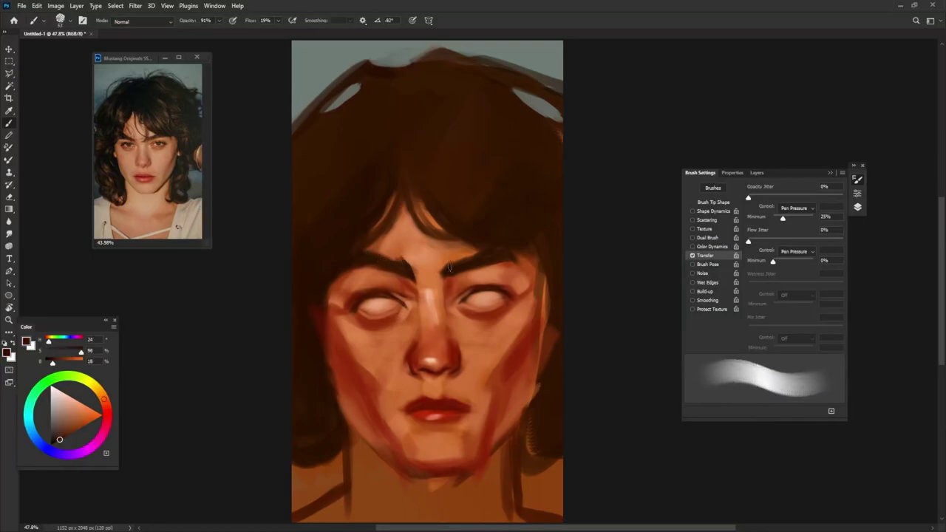
pyautogui.moveTo(466, 257); pyautogui.dragTo(481, 255)
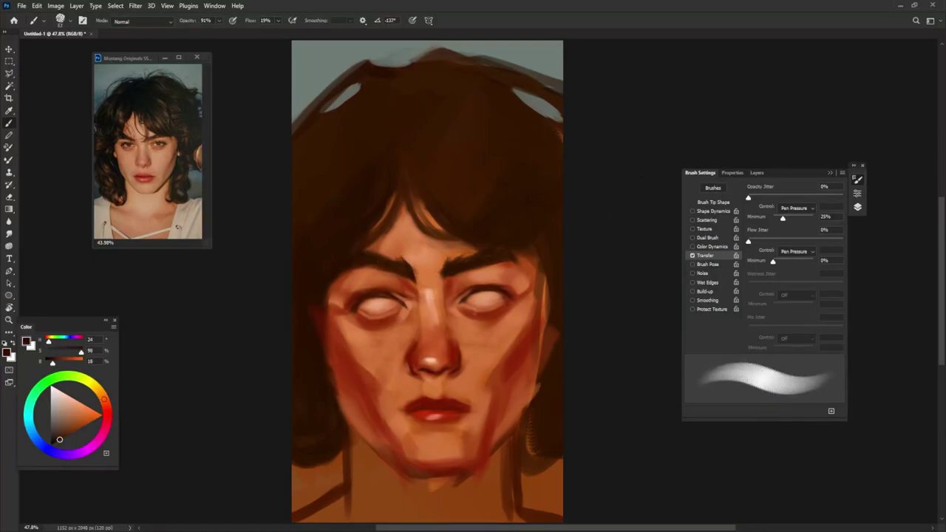
pyautogui.keyDown('alt'); pyautogui.click(408, 356); pyautogui.keyUp('alt')
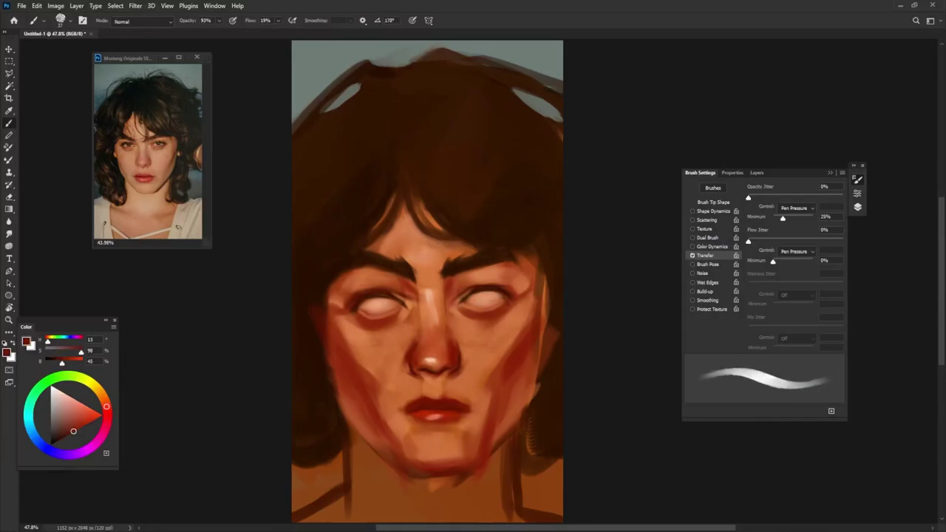
pyautogui.keyDown('alt'); pyautogui.click(358, 162); pyautogui.keyUp('alt')
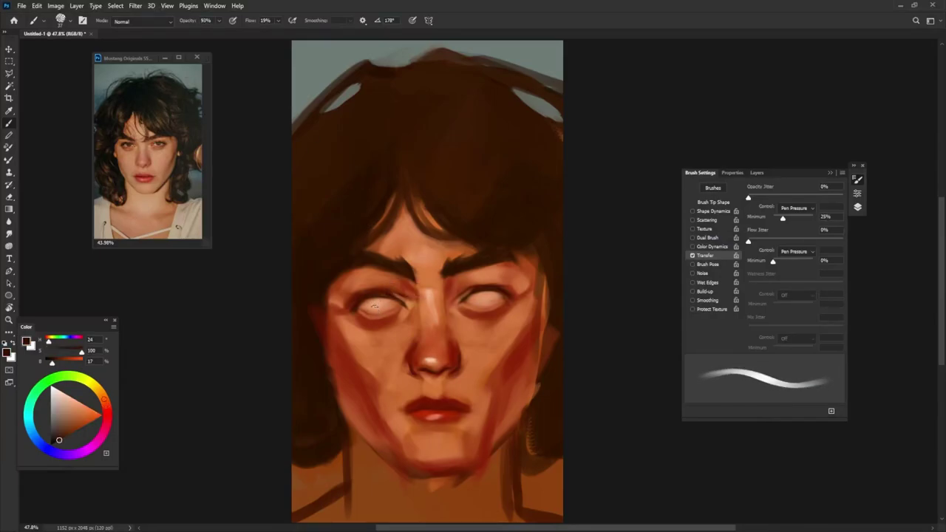
# - Dab dark brown irises and pupils into both eyes, adding a lighter brown to the left iris
pyautogui.moveTo(389, 310)
pyautogui.mouseDown()
pyautogui.moveTo(370, 301)
pyautogui.moveTo(387, 310)
pyautogui.moveTo(369, 310)
pyautogui.moveTo(388, 306)
pyautogui.mouseUp()
pyautogui.moveTo(474, 296); pyautogui.dragTo(492, 300)
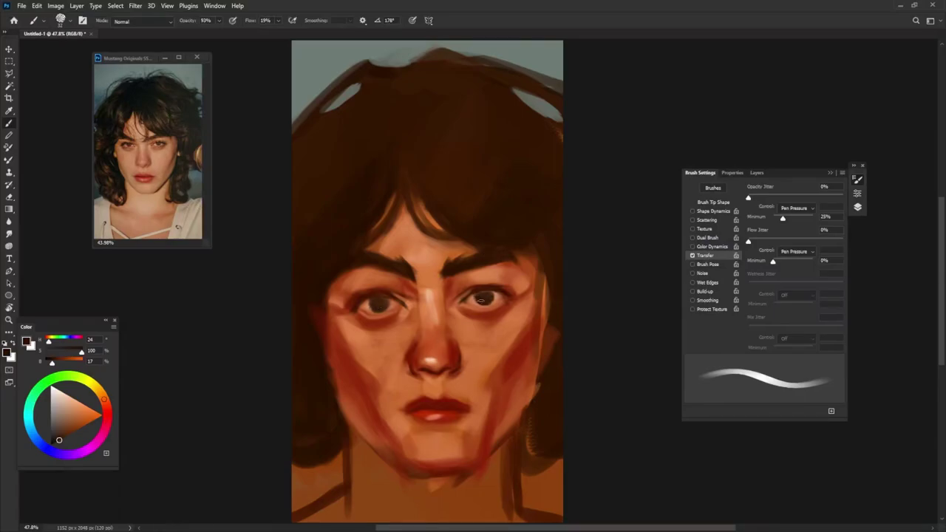
pyautogui.moveTo(59, 440); pyautogui.dragTo(78, 429)
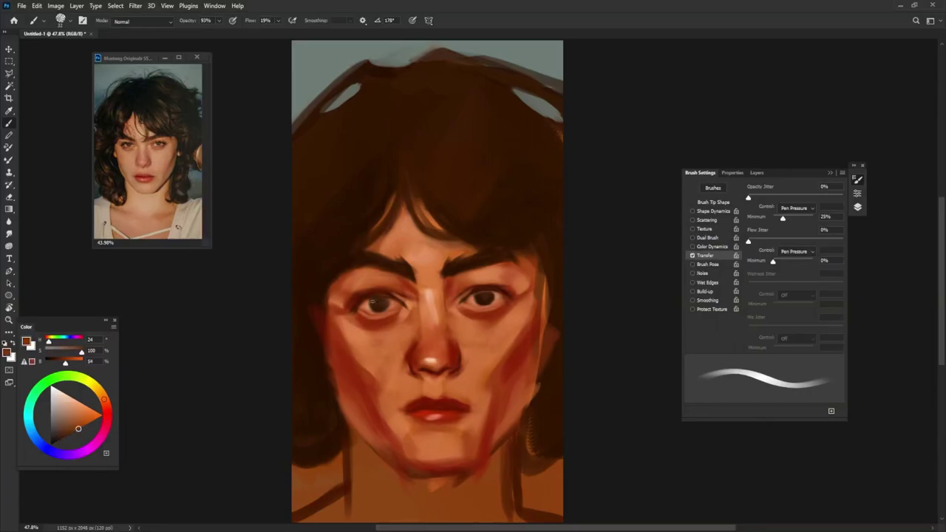
pyautogui.moveTo(374, 302); pyautogui.dragTo(378, 307)
pyautogui.click(59, 439)
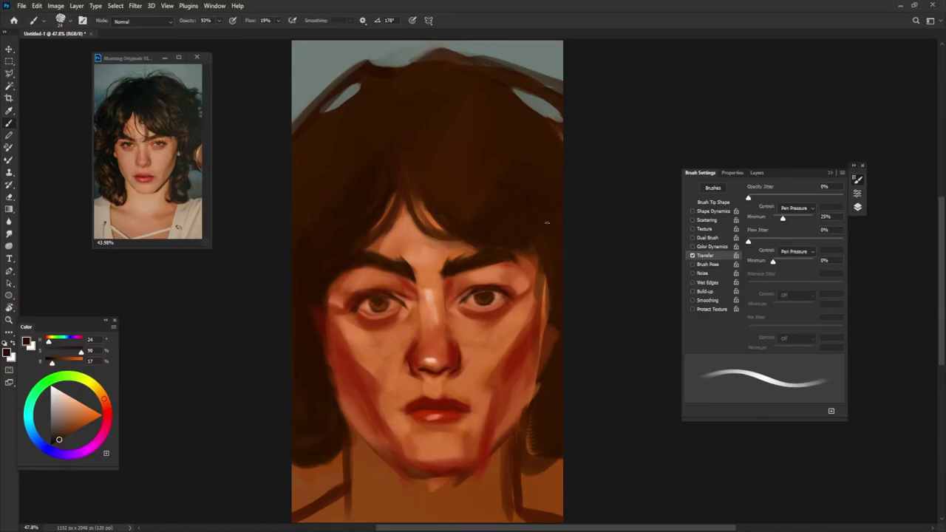
# - Lighten the inner corner of the left eye with a light skin tone
pyautogui.click(59, 393)
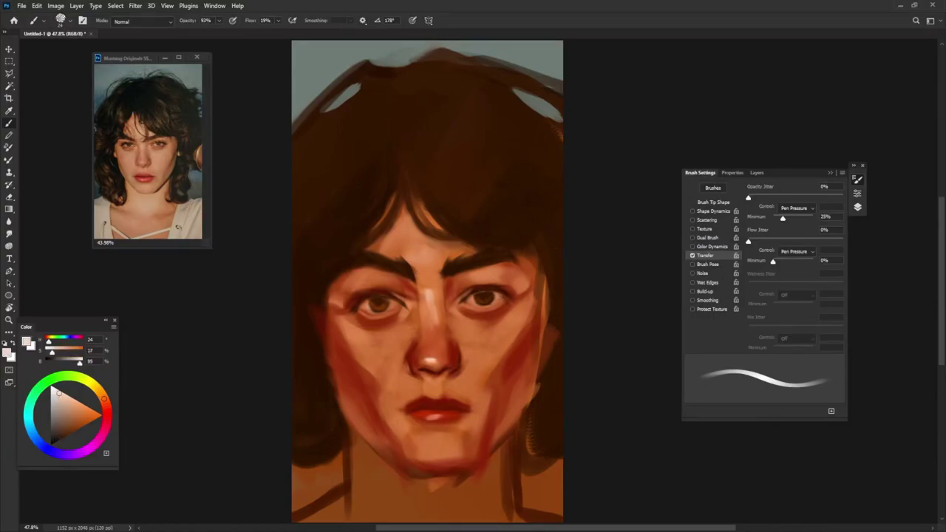
pyautogui.keyDown('alt'); pyautogui.click(429, 289); pyautogui.keyUp('alt')
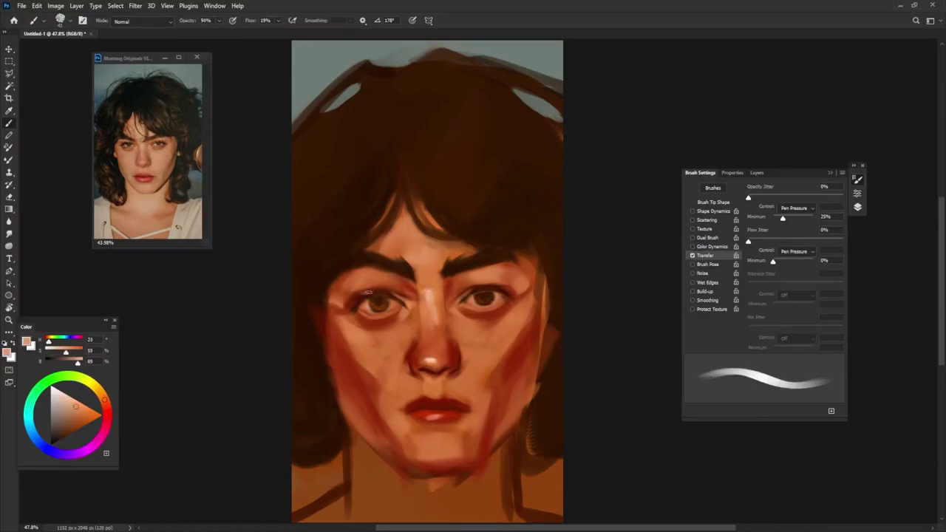
pyautogui.moveTo(492, 296); pyautogui.dragTo(483, 305)
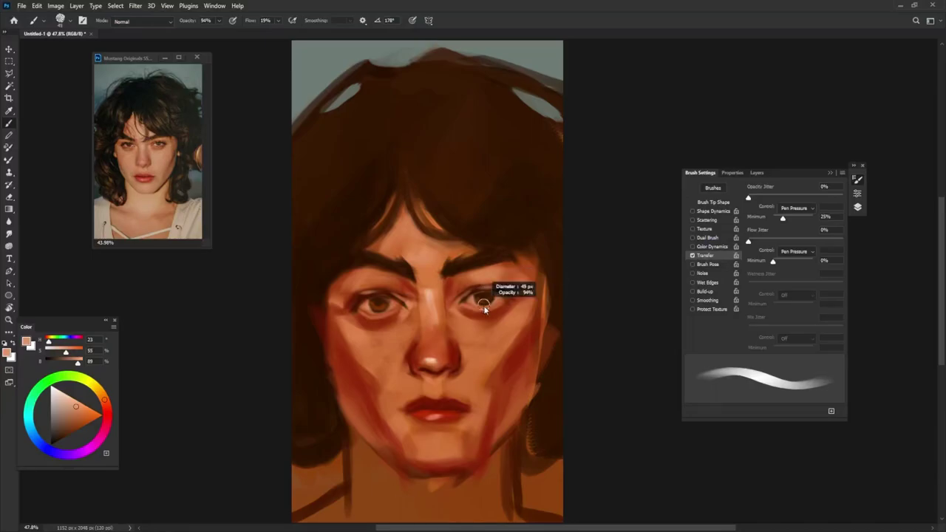
pyautogui.keyDown('alt'); pyautogui.click(429, 358); pyautogui.keyUp('alt')
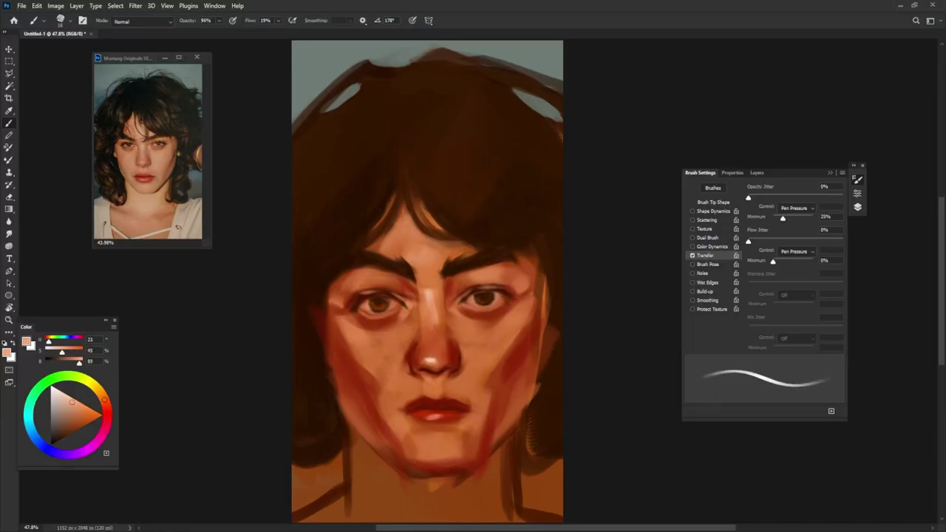
pyautogui.moveTo(411, 303); pyautogui.dragTo(403, 305)
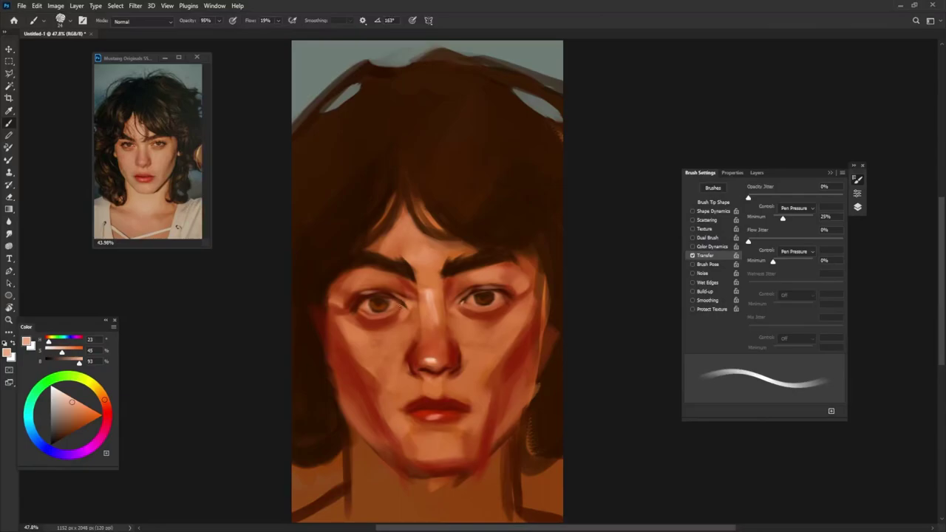
# - Warm the irises with saturated orange and add a light highlight on the right iris
pyautogui.moveTo(470, 331); pyautogui.dragTo(464, 340)
pyautogui.moveTo(480, 303); pyautogui.dragTo(485, 298)
pyautogui.moveTo(387, 312); pyautogui.dragTo(379, 304)
pyautogui.press('[')
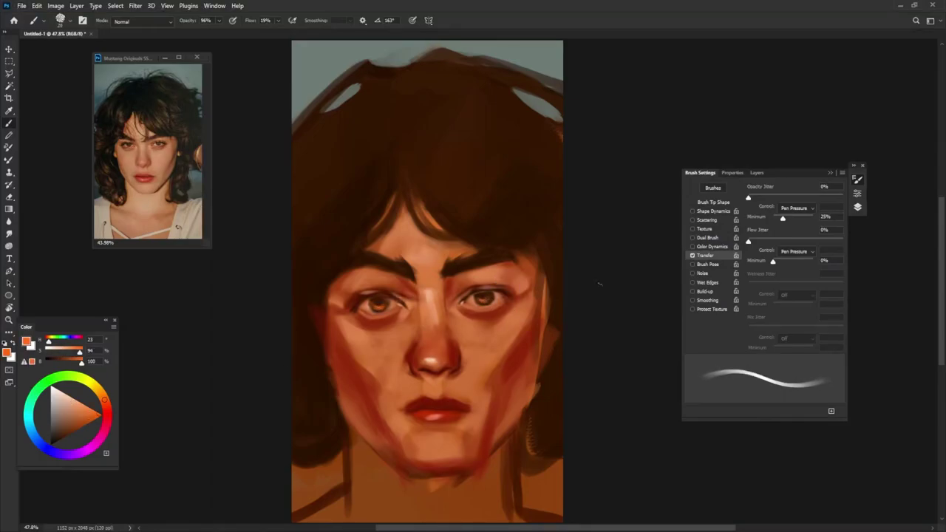
pyautogui.moveTo(487, 296); pyautogui.dragTo(483, 299)
pyautogui.keyDown('alt'); pyautogui.click(482, 299); pyautogui.keyUp('alt')
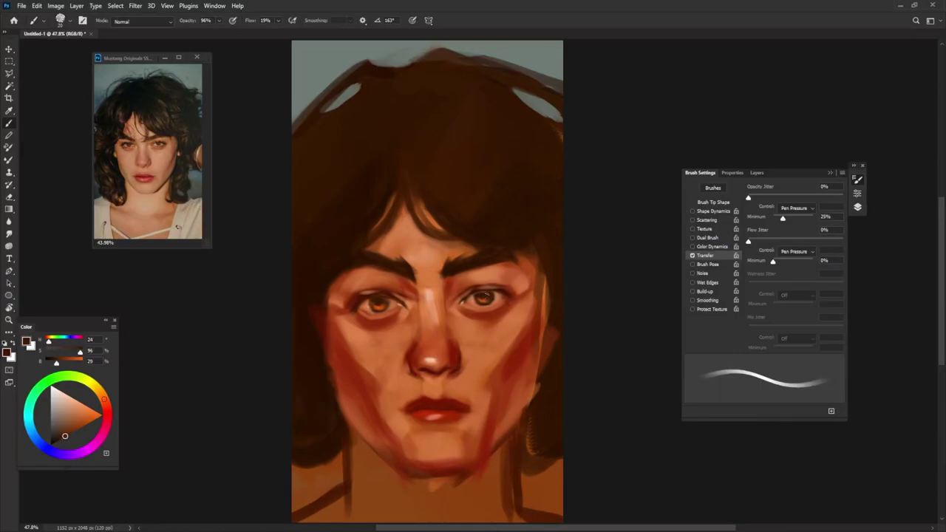
pyautogui.keyDown('alt'); pyautogui.click(483, 295); pyautogui.keyUp('alt')
pyautogui.keyDown('alt'); pyautogui.click(430, 355); pyautogui.keyUp('alt')
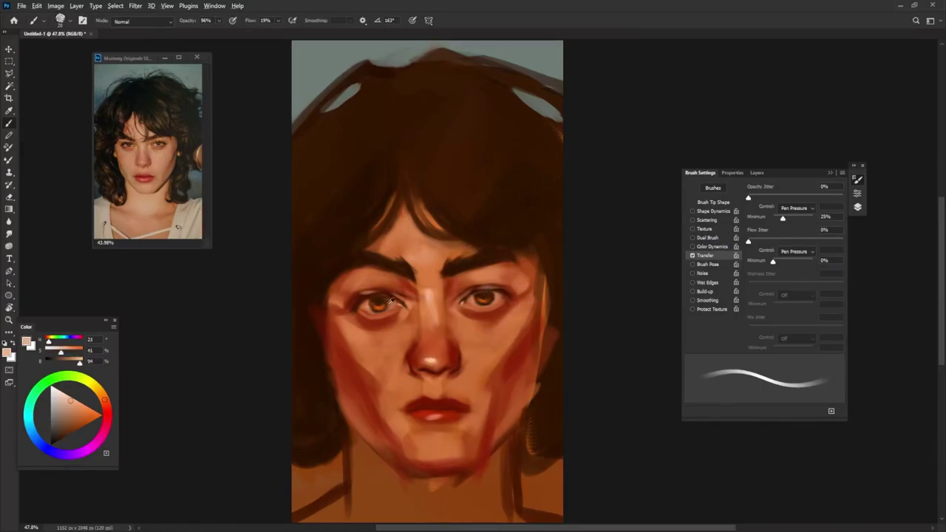
pyautogui.press('[')
pyautogui.press(']')
pyautogui.press(']')
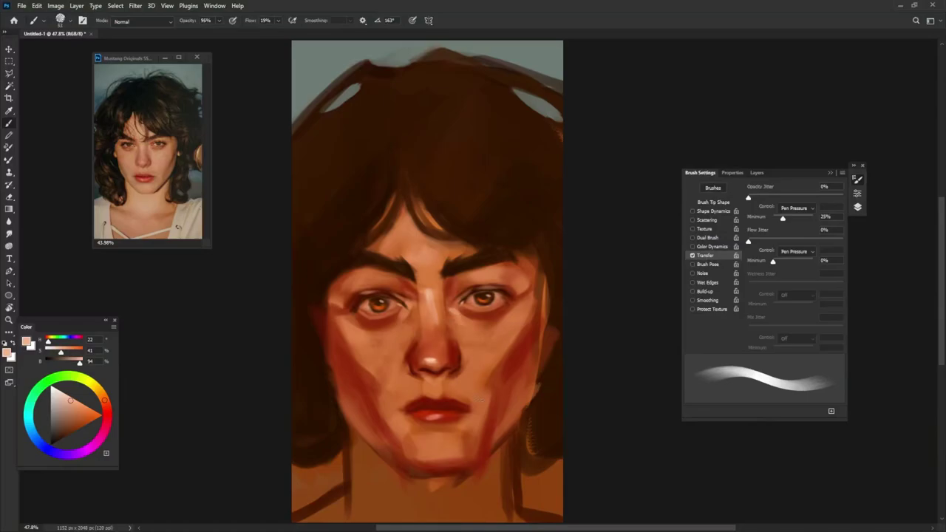
pyautogui.press(']')
pyautogui.press(']')
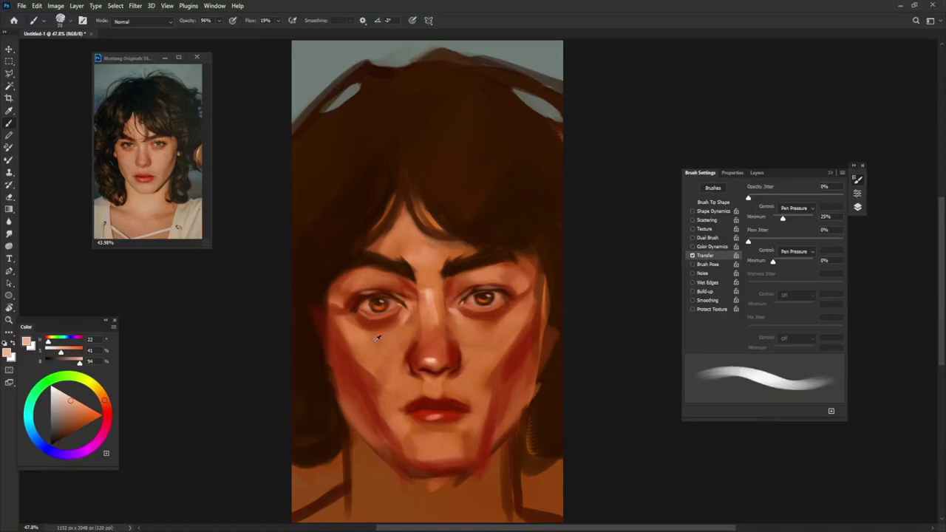
# - Brush pinkish-red blush onto the right cheek with a bristly textured brush
pyautogui.keyDown('alt'); pyautogui.click(541, 300); pyautogui.keyUp('alt')
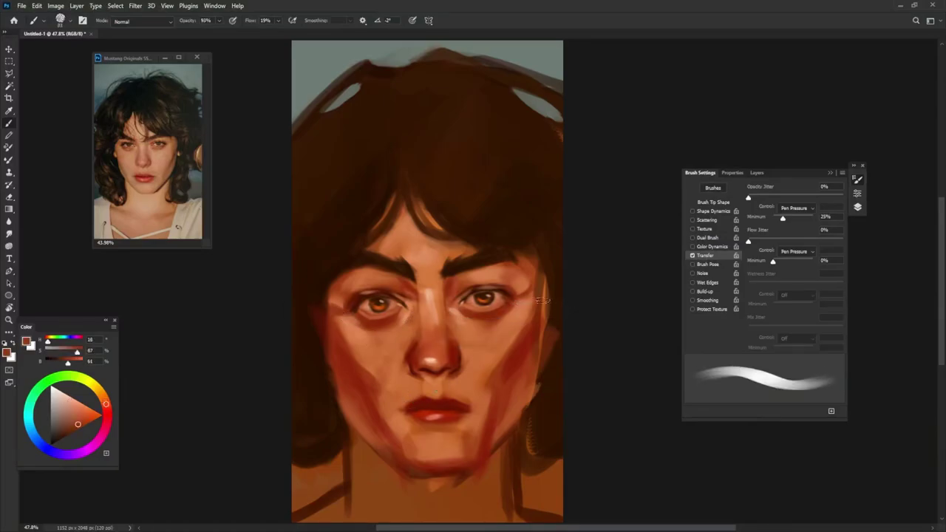
pyautogui.keyDown('alt'); pyautogui.click(409, 288); pyautogui.keyUp('alt')
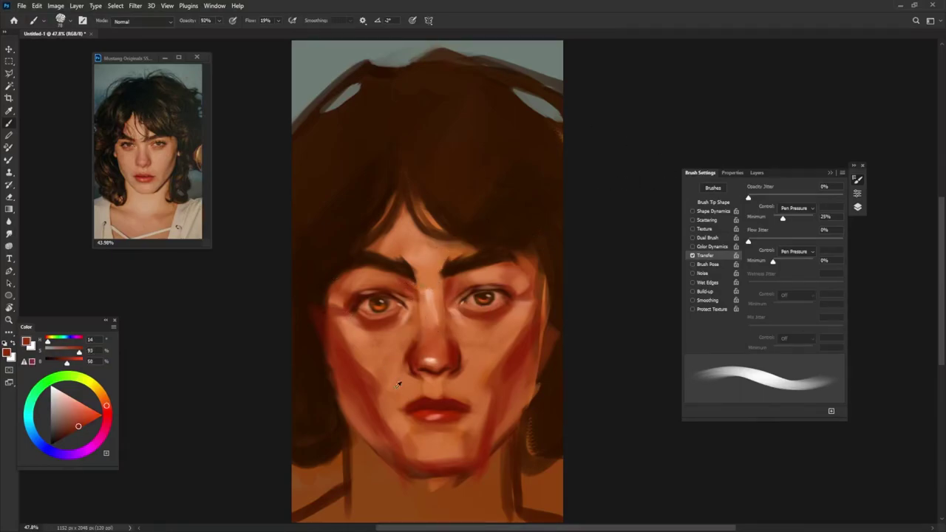
pyautogui.keyDown('alt'); pyautogui.click(403, 326); pyautogui.keyUp('alt')
pyautogui.keyDown('alt'); pyautogui.click(405, 359); pyautogui.keyUp('alt')
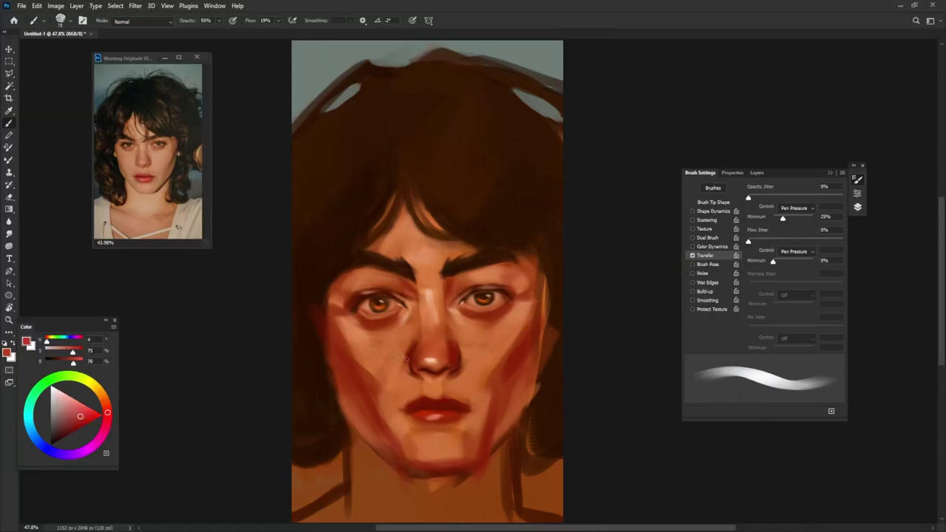
pyautogui.moveTo(453, 319)
pyautogui.mouseDown()
pyautogui.moveTo(471, 334)
pyautogui.moveTo(521, 322)
pyautogui.mouseUp()
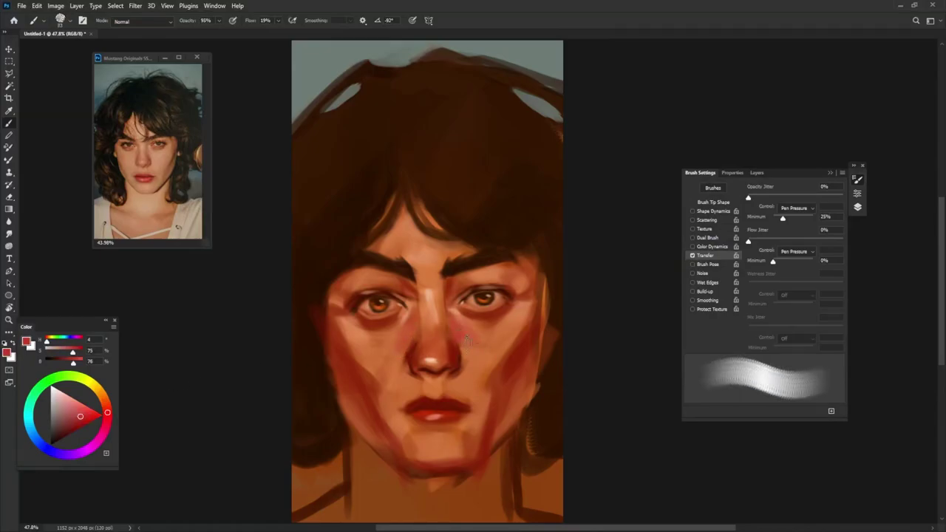
# - Dab light peach beside the lips and pick a dark lip red
pyautogui.keyDown('alt'); pyautogui.click(406, 390); pyautogui.keyUp('alt')
pyautogui.click(390, 407)
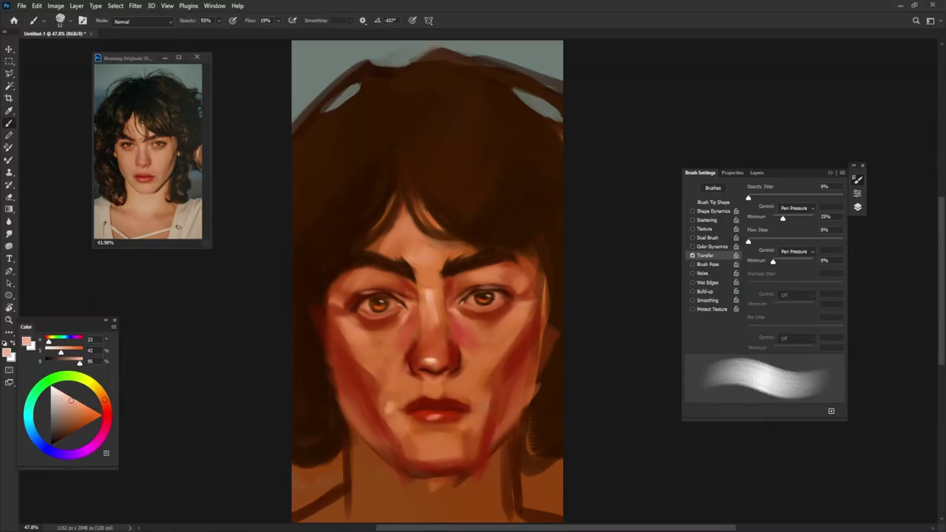
pyautogui.keyDown('alt'); pyautogui.click(421, 400); pyautogui.keyUp('alt')
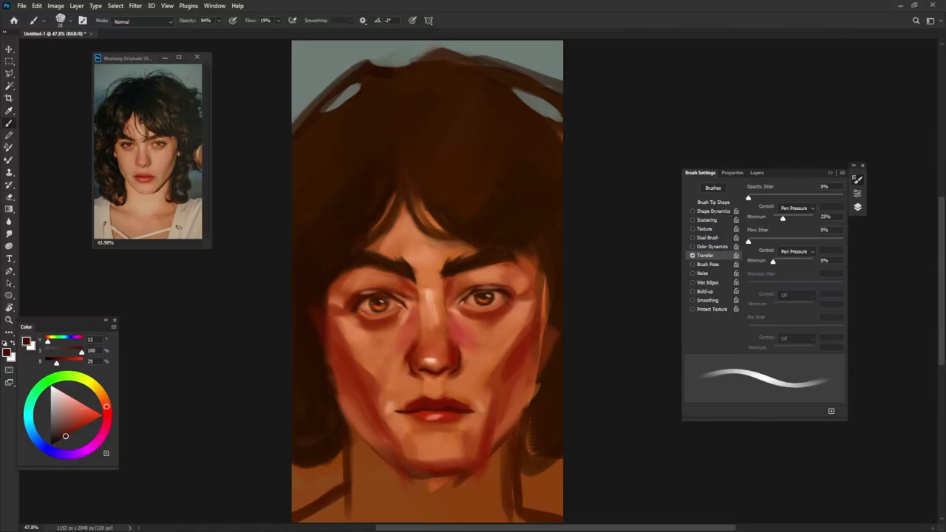
# - Add a dark red stroke along the lips, sampling several lip reds and pinks
pyautogui.keyDown('alt'); pyautogui.click(452, 412); pyautogui.keyUp('alt')
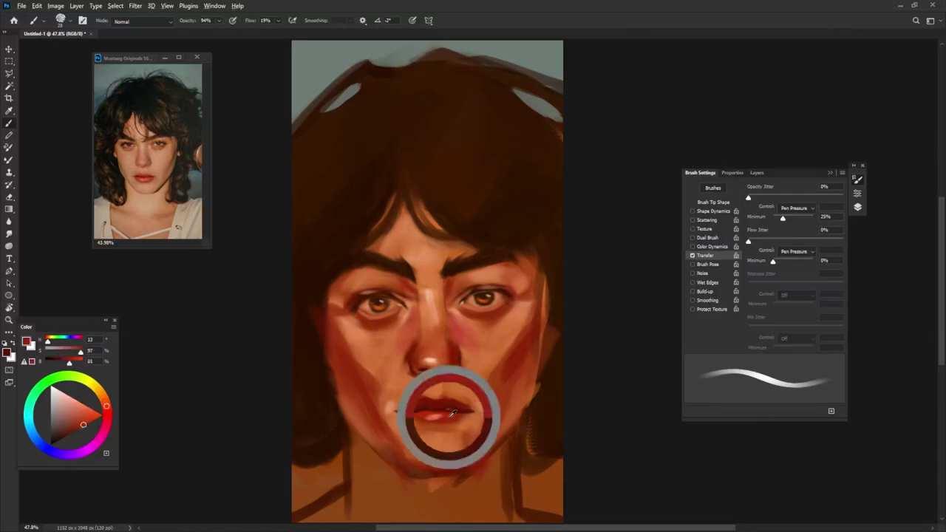
pyautogui.moveTo(411, 424); pyautogui.dragTo(443, 427)
pyautogui.keyDown('alt'); pyautogui.click(436, 418); pyautogui.keyUp('alt')
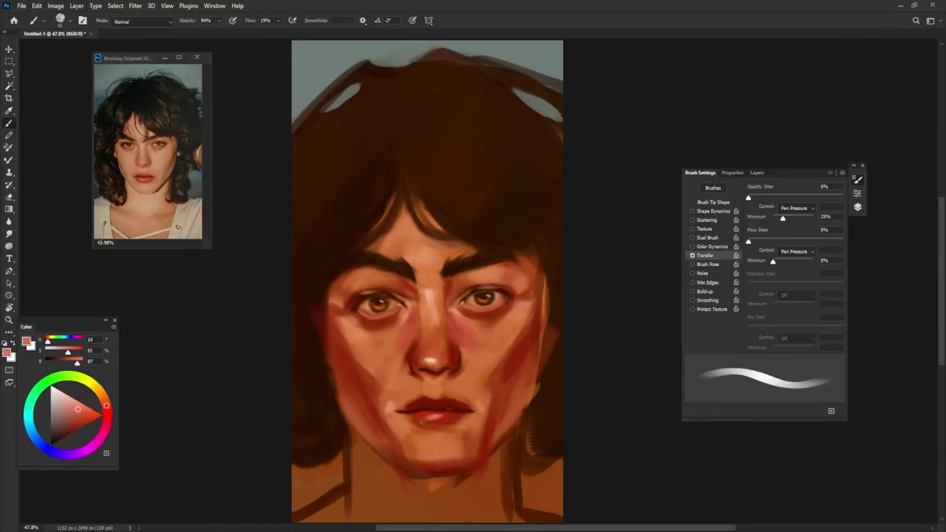
pyautogui.keyDown('alt'); pyautogui.click(442, 413); pyautogui.keyUp('alt')
pyautogui.keyDown('alt'); pyautogui.click(445, 407); pyautogui.keyUp('alt')
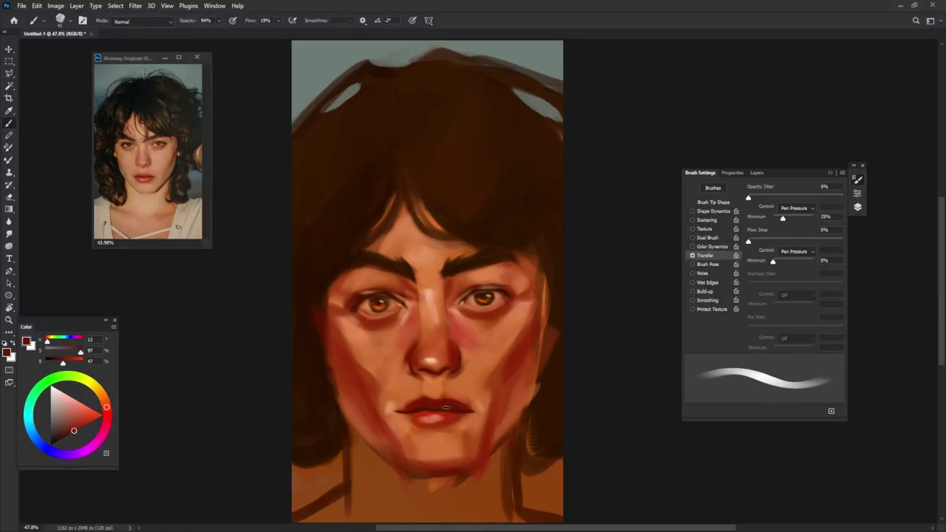
pyautogui.click(72, 398)
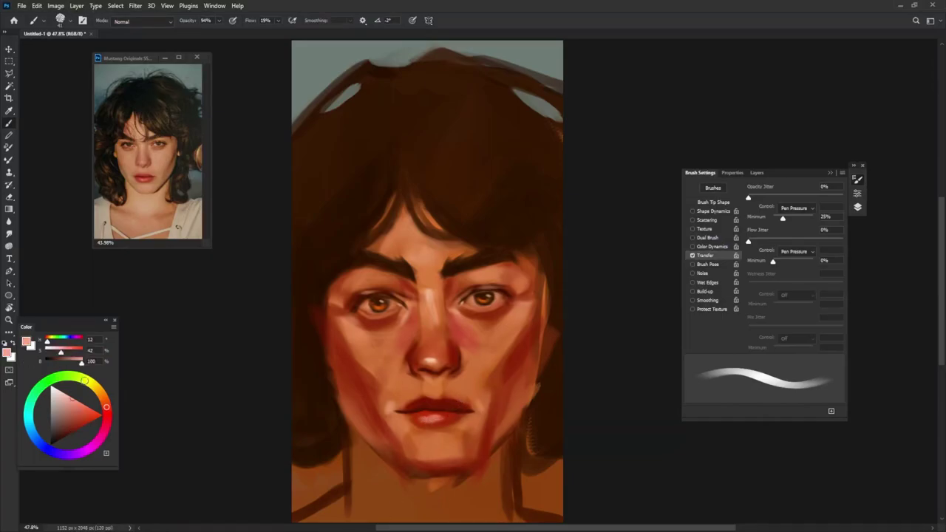
pyautogui.keyDown('alt'); pyautogui.click(433, 443); pyautogui.keyUp('alt')
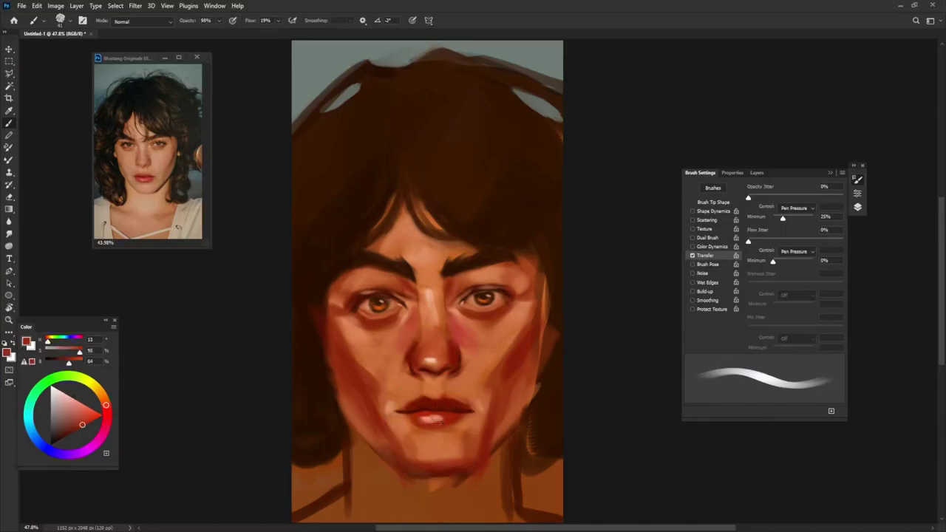
pyautogui.keyDown('alt'); pyautogui.click(440, 437); pyautogui.keyUp('alt')
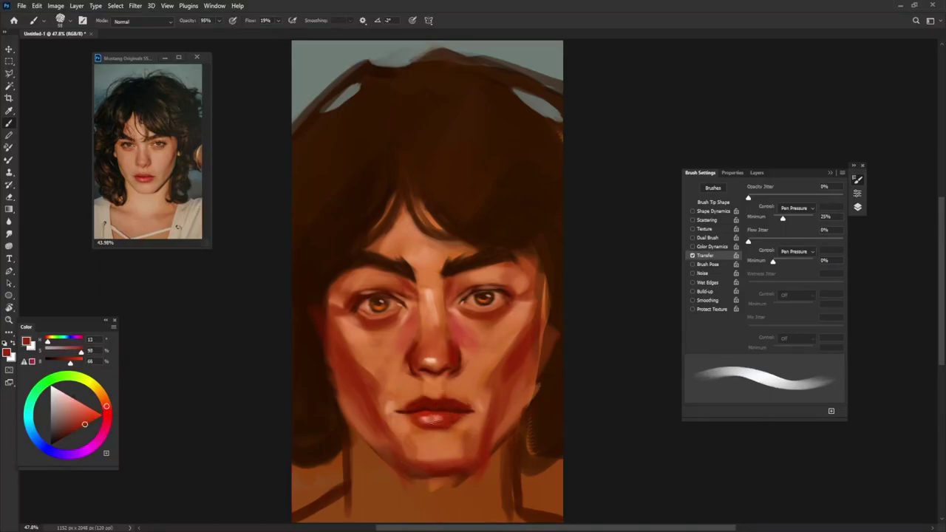
# - Paint a pale pink highlight on the lower lip and a small light stroke on the upper lip
pyautogui.keyDown('alt'); pyautogui.click(430, 417); pyautogui.keyUp('alt')
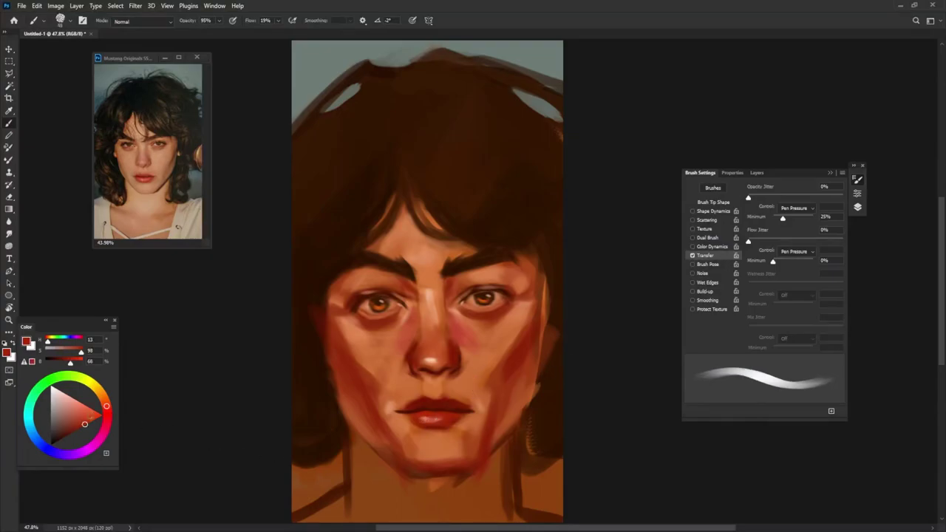
pyautogui.click(94, 402)
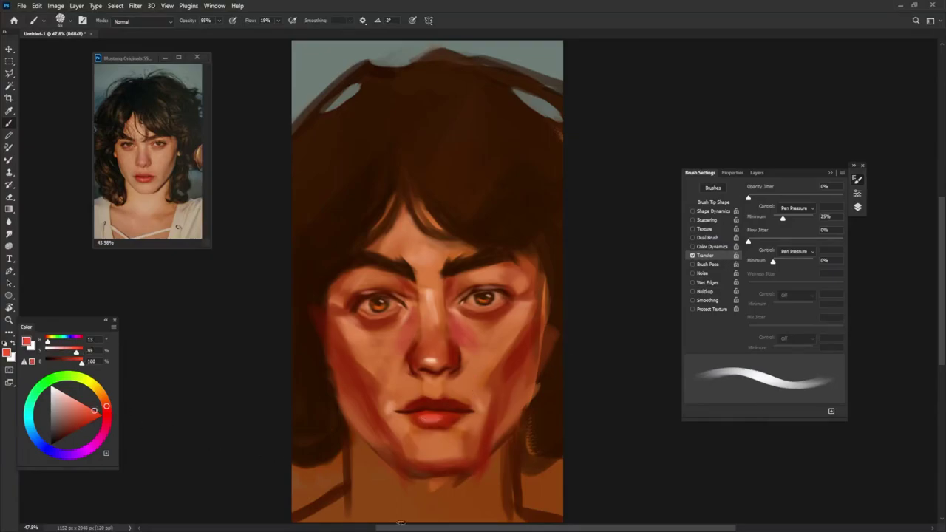
pyautogui.click(57, 385)
pyautogui.moveTo(420, 419); pyautogui.dragTo(429, 418)
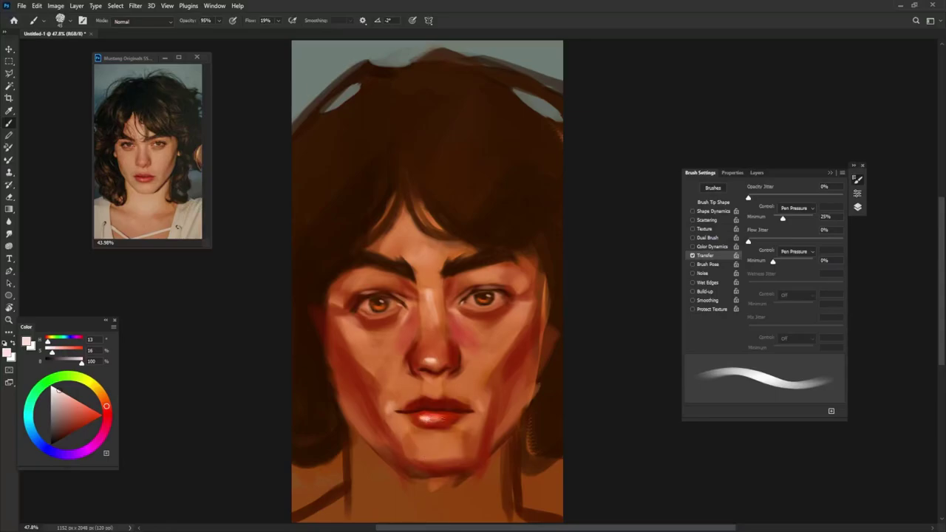
pyautogui.keyDown('alt'); pyautogui.click(424, 417); pyautogui.keyUp('alt')
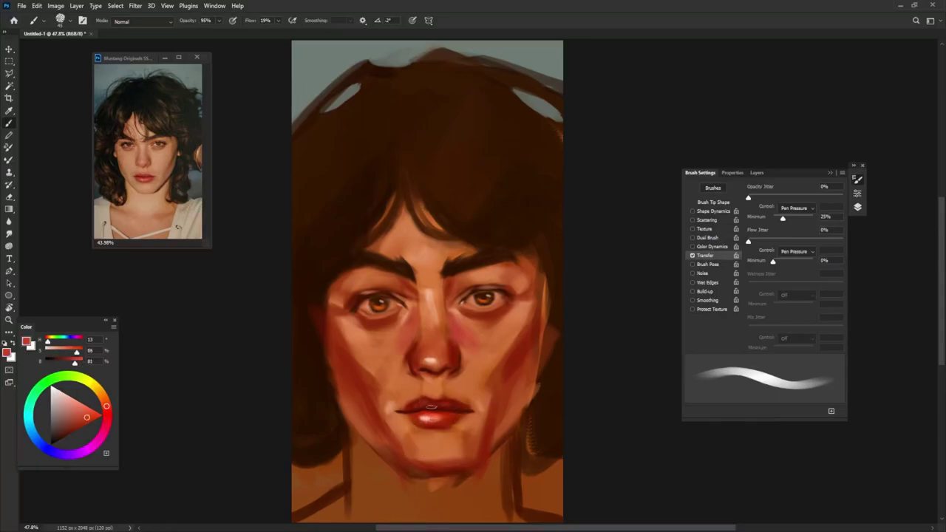
pyautogui.keyDown('alt'); pyautogui.click(425, 399); pyautogui.keyUp('alt')
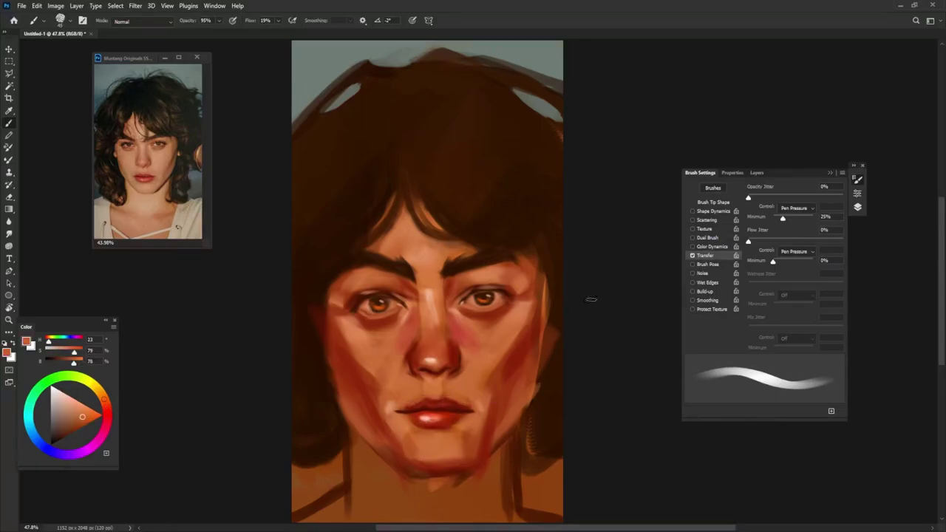
pyautogui.moveTo(427, 405); pyautogui.dragTo(441, 404)
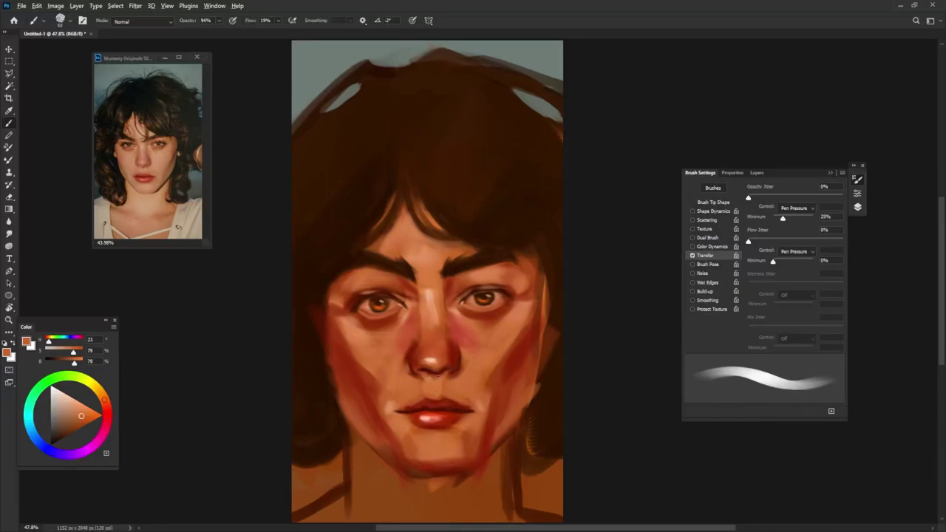
# - Paint a thin light orange stroke along the upper lip, then sample cheek and lip-corner colours
pyautogui.keyDown('alt'); pyautogui.click(441, 382); pyautogui.keyUp('alt')
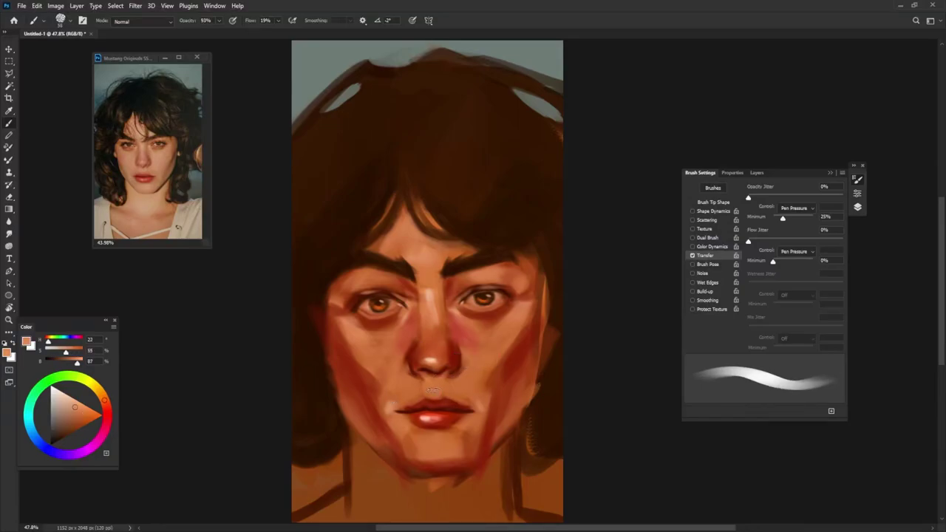
pyautogui.keyDown('alt'); pyautogui.click(489, 372); pyautogui.keyUp('alt')
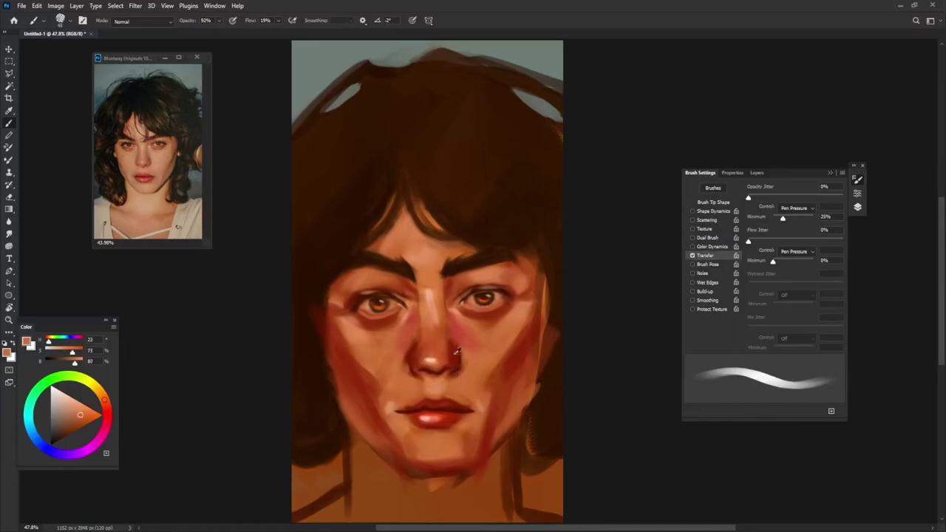
pyautogui.keyDown('alt'); pyautogui.click(434, 383); pyautogui.keyUp('alt')
pyautogui.keyDown('alt'); pyautogui.click(435, 387); pyautogui.keyUp('alt')
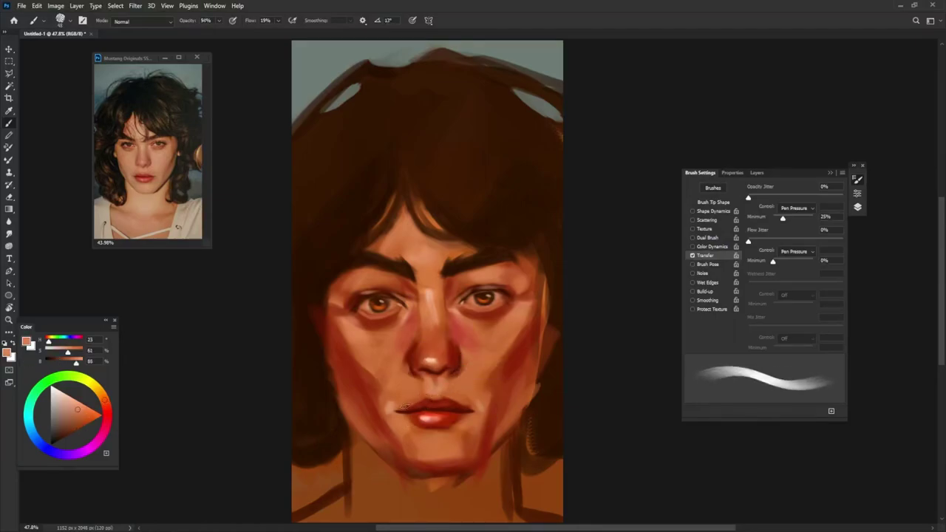
pyautogui.moveTo(435, 399); pyautogui.dragTo(470, 406)
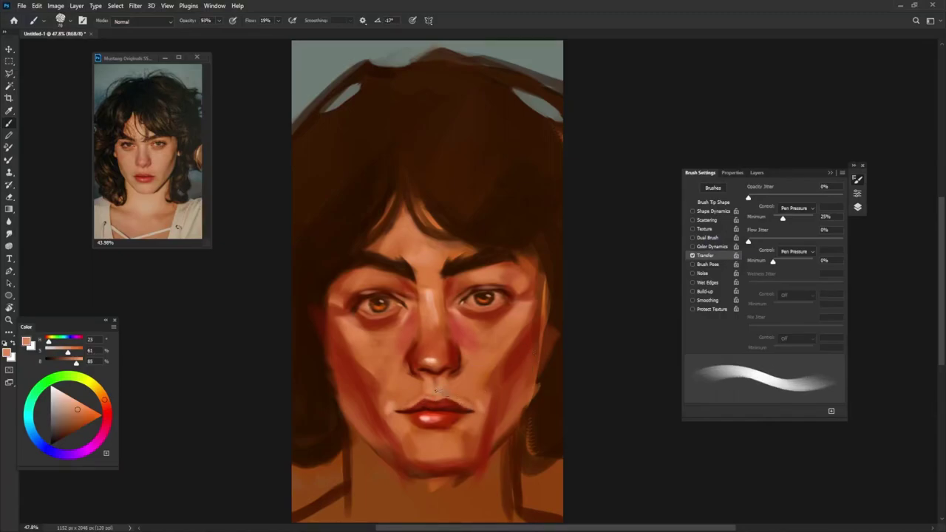
pyautogui.keyDown('alt'); pyautogui.click(387, 408); pyautogui.keyUp('alt')
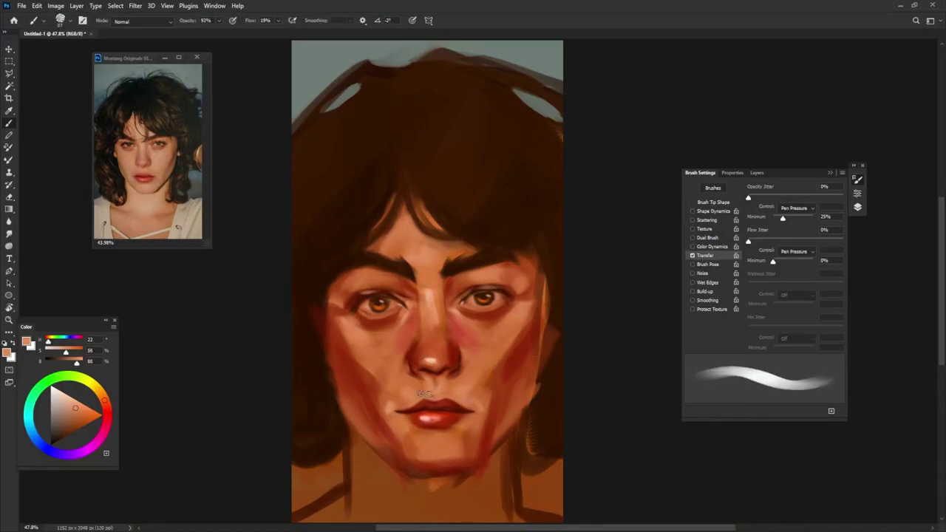
pyautogui.keyDown('alt'); pyautogui.click(386, 404); pyautogui.keyUp('alt')
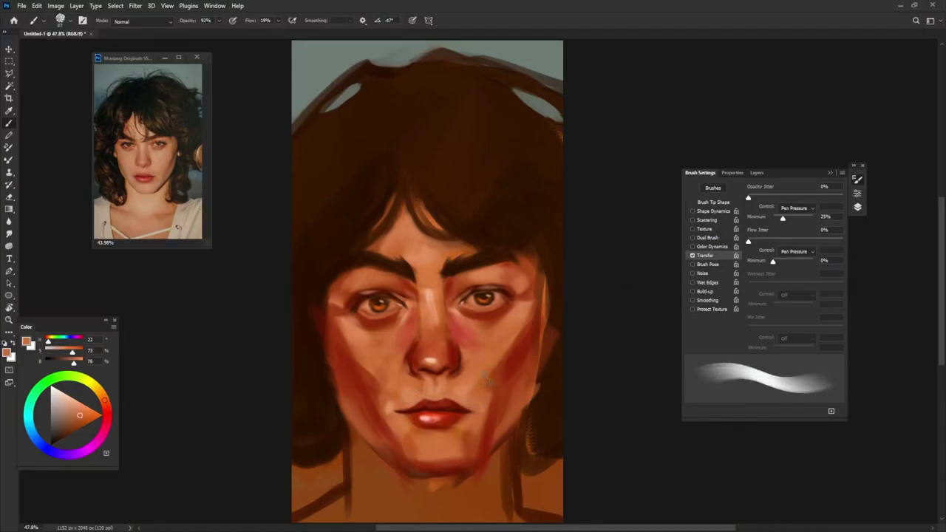
# - Sample lighter and darker skin tones from the jaw and chin
pyautogui.keyDown('alt'); pyautogui.click(486, 405); pyautogui.keyUp('alt')
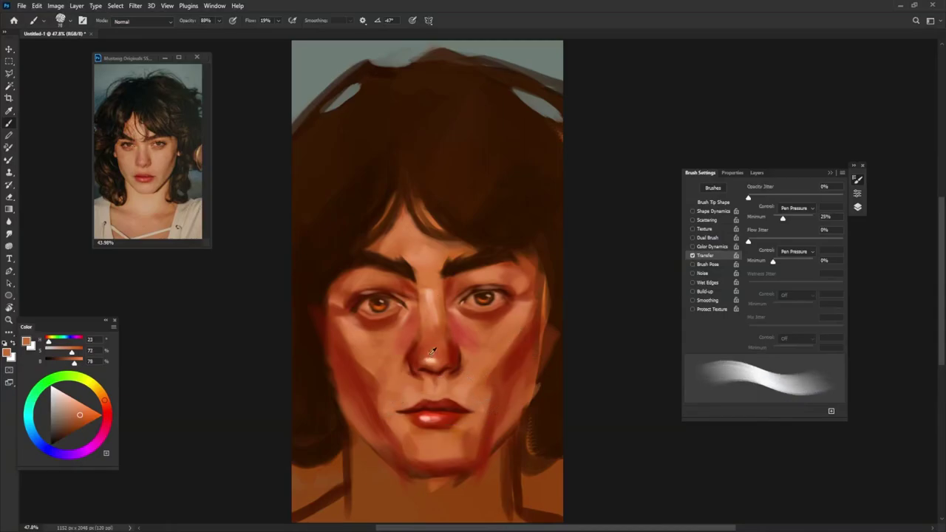
pyautogui.keyDown('alt'); pyautogui.click(431, 377); pyautogui.keyUp('alt')
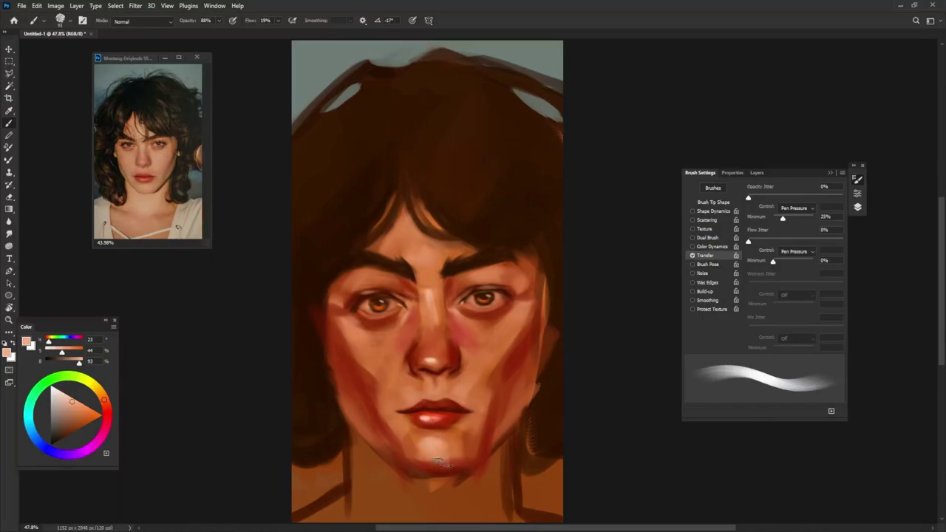
pyautogui.keyDown('alt'); pyautogui.click(446, 448); pyautogui.keyUp('alt')
pyautogui.keyDown('alt'); pyautogui.click(436, 419); pyautogui.keyUp('alt')
pyautogui.keyDown('alt'); pyautogui.click(397, 416); pyautogui.keyUp('alt')
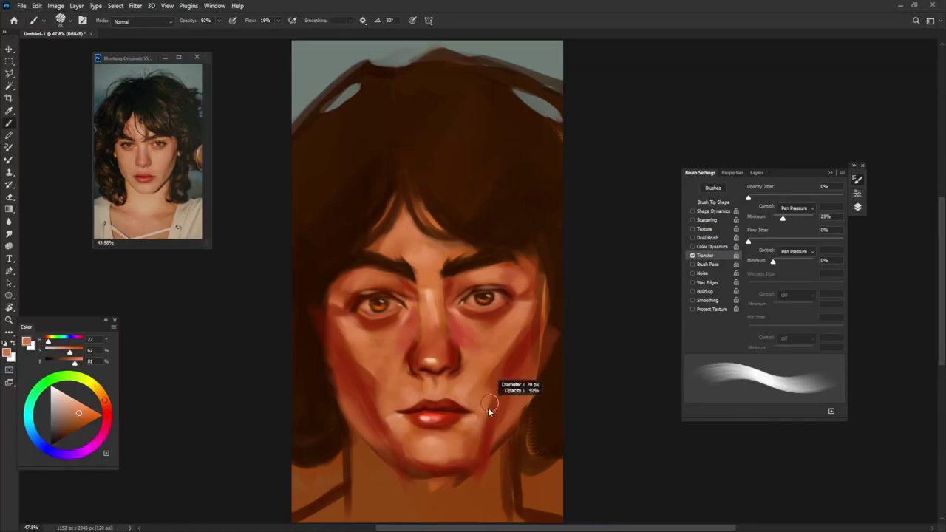
pyautogui.keyDown('alt'); pyautogui.click(453, 427); pyautogui.keyUp('alt')
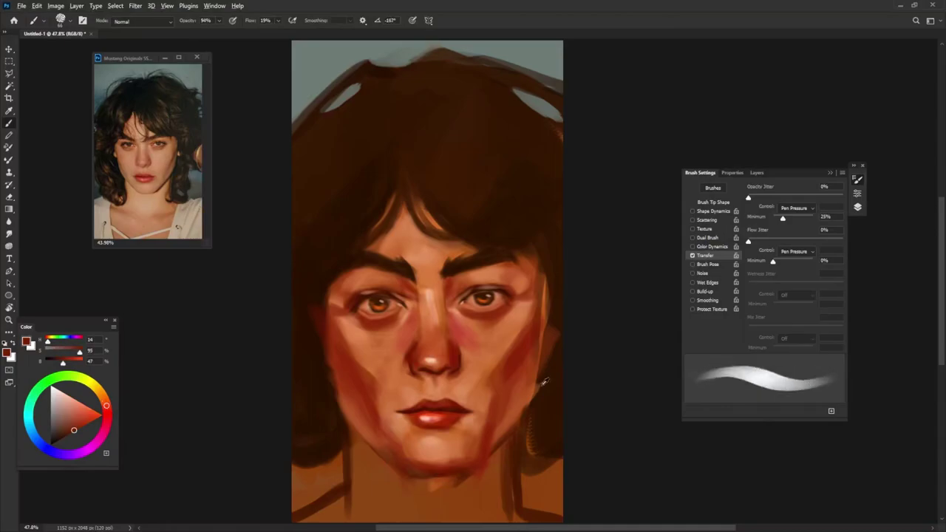
# - Sample very dark brown, reddish cheek and deeper red-brown tones for the jaw edge
pyautogui.keyDown('alt'); pyautogui.click(554, 314); pyautogui.keyUp('alt')
pyautogui.keyDown('alt'); pyautogui.click(535, 332); pyautogui.keyUp('alt')
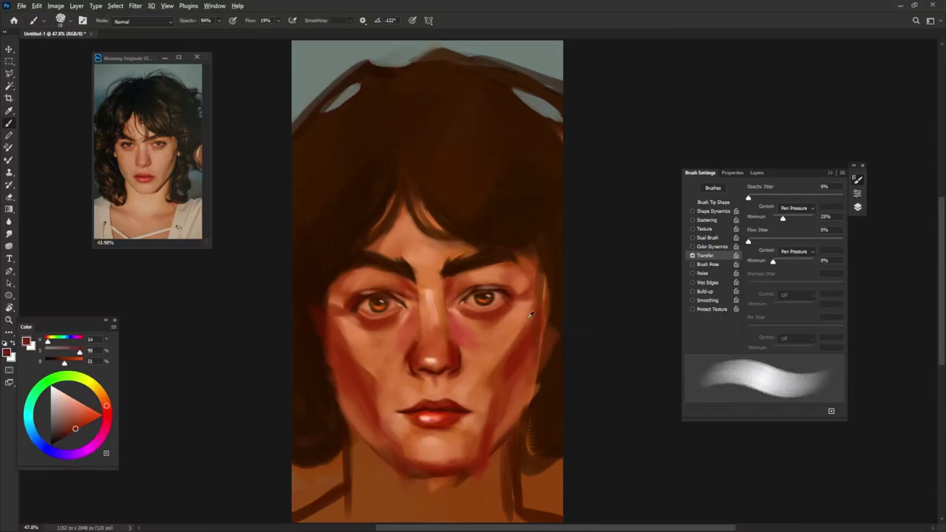
pyautogui.keyDown('alt'); pyautogui.click(536, 295); pyautogui.keyUp('alt')
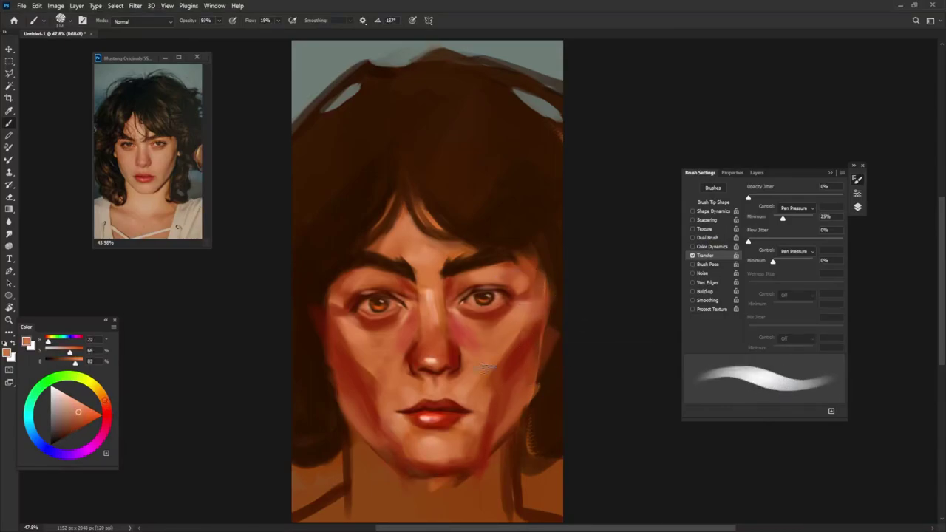
pyautogui.keyDown('alt'); pyautogui.click(557, 294); pyautogui.keyUp('alt')
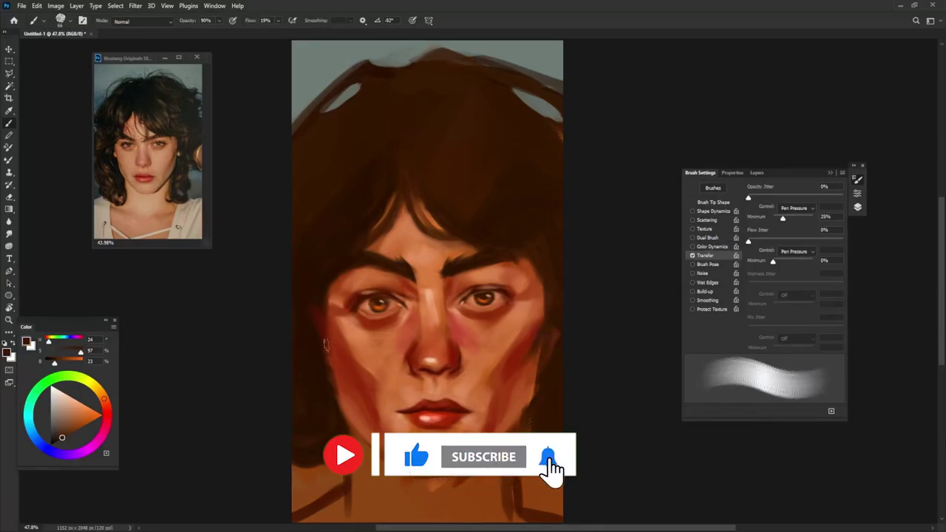
# - Sample reddish and dark brown tones from the left cheek
pyautogui.keyDown('alt'); pyautogui.click(330, 351); pyautogui.keyUp('alt')
pyautogui.keyDown('alt'); pyautogui.click(332, 278); pyautogui.keyUp('alt')
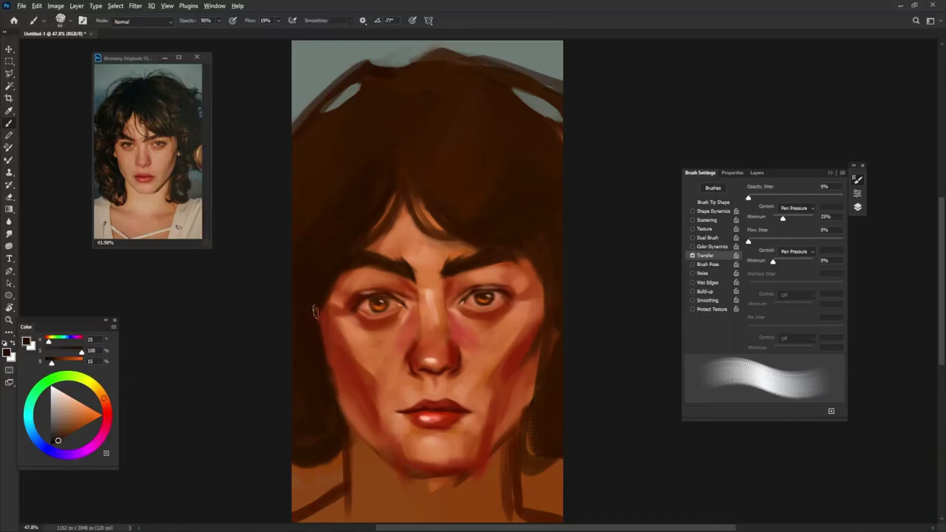
pyautogui.keyDown('alt'); pyautogui.click(339, 377); pyautogui.keyUp('alt')
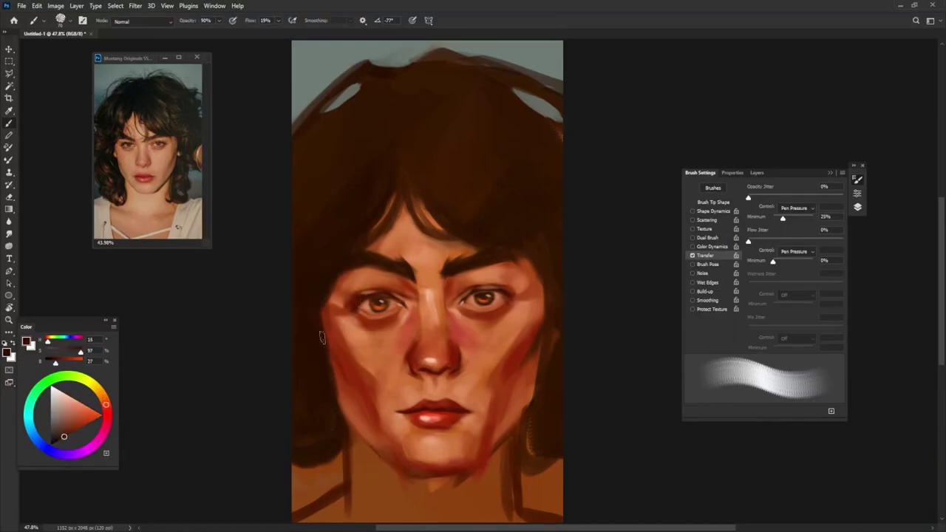
pyautogui.keyDown('alt'); pyautogui.click(347, 367); pyautogui.keyUp('alt')
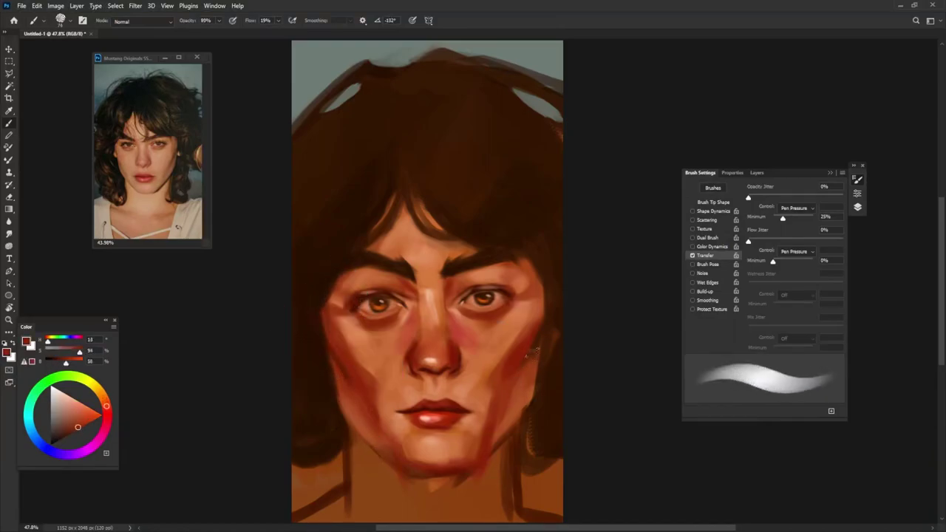
# - Paint a red stroke down the right jaw and blend it lighter with salmon cheek tone
pyautogui.keyDown('alt'); pyautogui.click(510, 387); pyautogui.keyUp('alt')
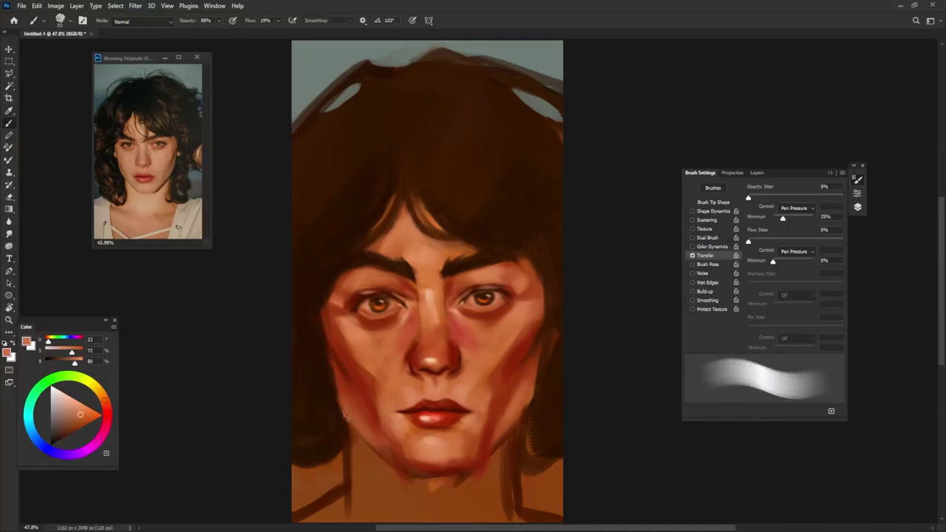
pyautogui.keyDown('alt'); pyautogui.click(519, 410); pyautogui.keyUp('alt')
pyautogui.moveTo(501, 370); pyautogui.dragTo(473, 464)
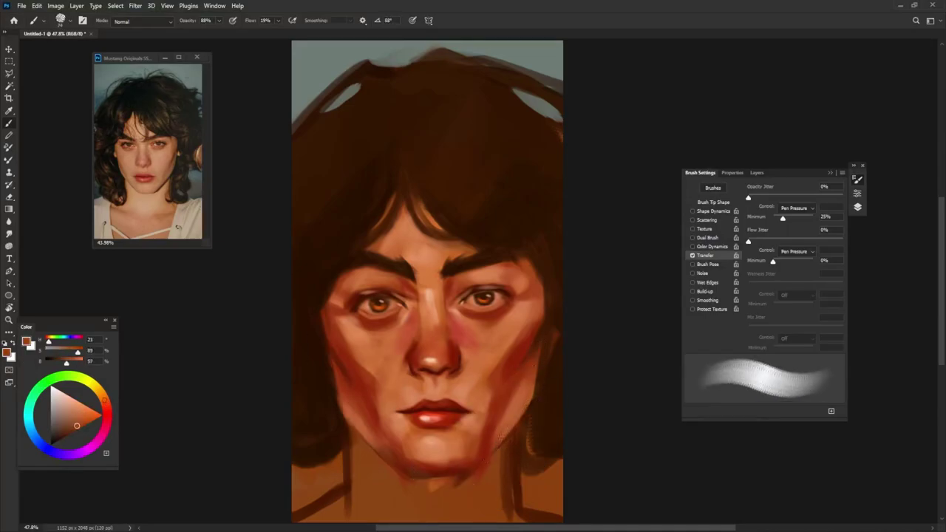
pyautogui.keyDown('alt'); pyautogui.click(489, 427); pyautogui.keyUp('alt')
pyautogui.moveTo(494, 403); pyautogui.dragTo(479, 452)
# - Repaint the left cheek lighter and smoother at 80% brush opacity
pyautogui.keyDown('alt'); pyautogui.click(369, 411); pyautogui.keyUp('alt')
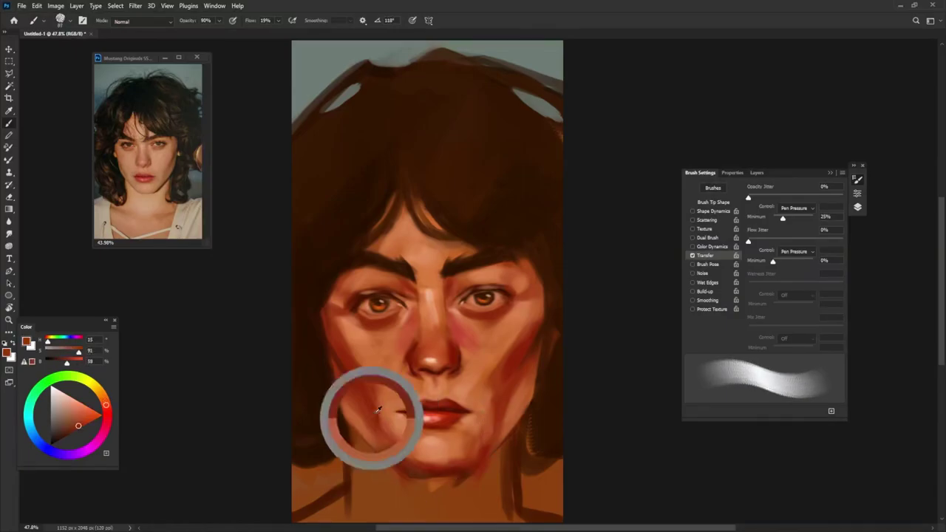
pyautogui.press('8')
pyautogui.moveTo(347, 351); pyautogui.dragTo(366, 399)
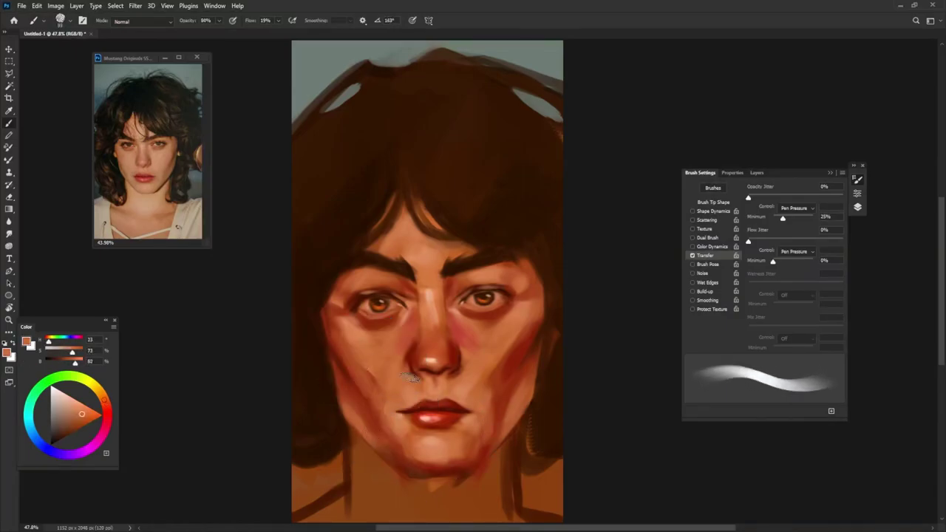
pyautogui.keyDown('alt'); pyautogui.click(369, 363); pyautogui.keyUp('alt')
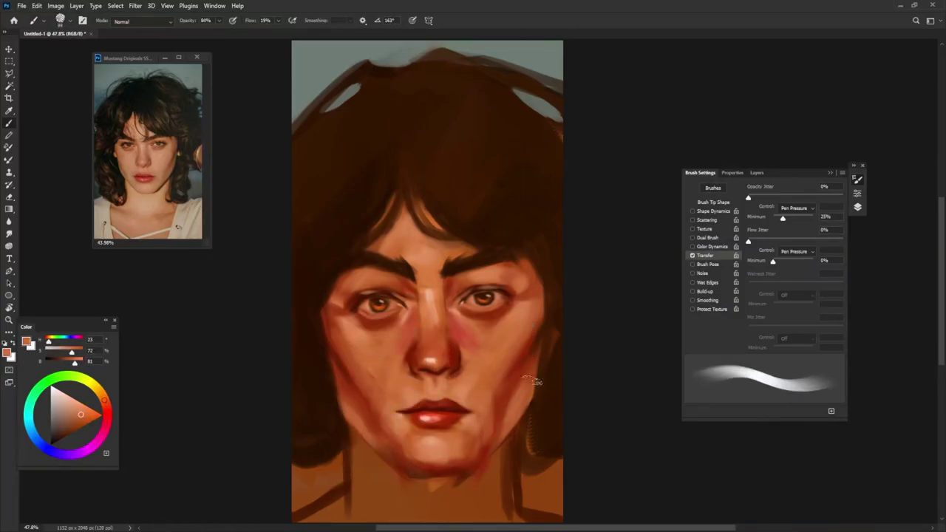
# - Paint dark red shadows along the chin, jaw and left side of the neck
pyautogui.keyDown('alt'); pyautogui.click(379, 462); pyautogui.keyUp('alt')
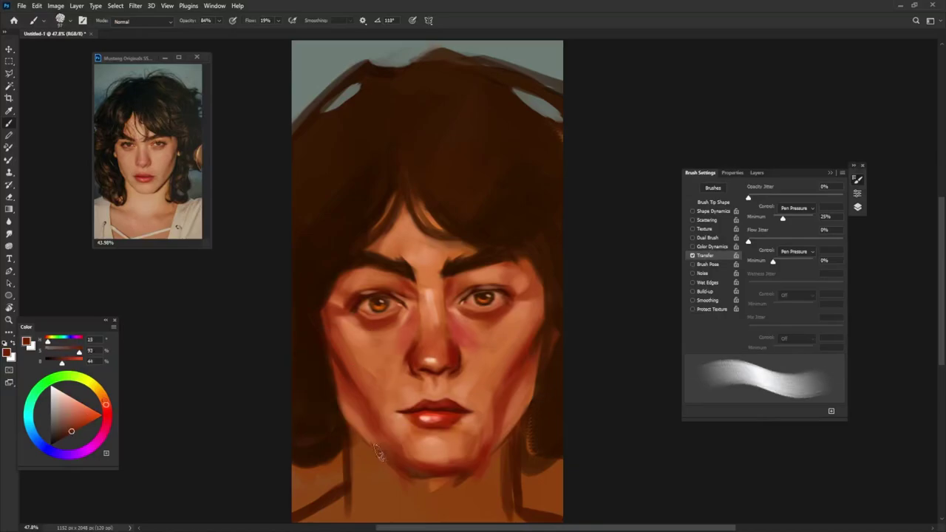
pyautogui.moveTo(403, 477)
pyautogui.mouseDown()
pyautogui.moveTo(451, 481)
pyautogui.moveTo(451, 510)
pyautogui.mouseUp()
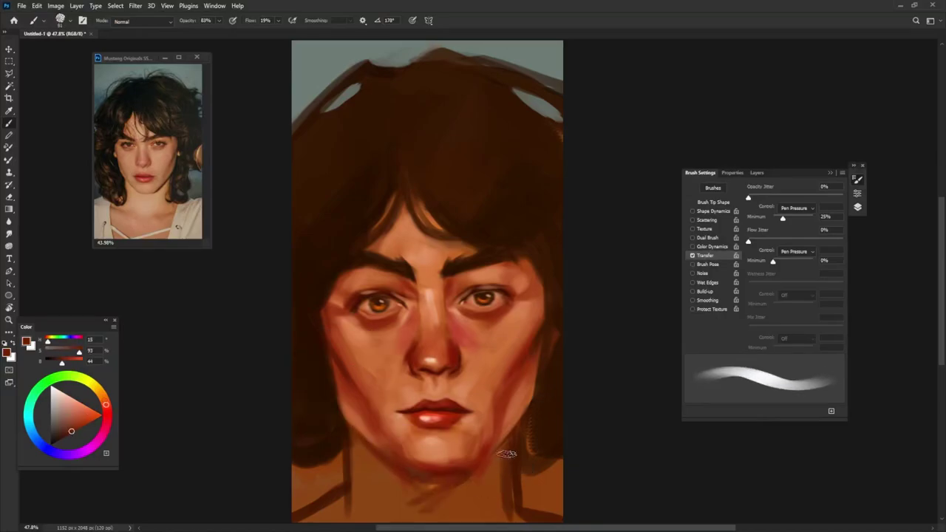
pyautogui.moveTo(517, 443); pyautogui.dragTo(406, 509)
pyautogui.moveTo(354, 444)
pyautogui.mouseDown()
pyautogui.moveTo(376, 517)
pyautogui.moveTo(415, 497)
pyautogui.moveTo(511, 480)
pyautogui.mouseUp()
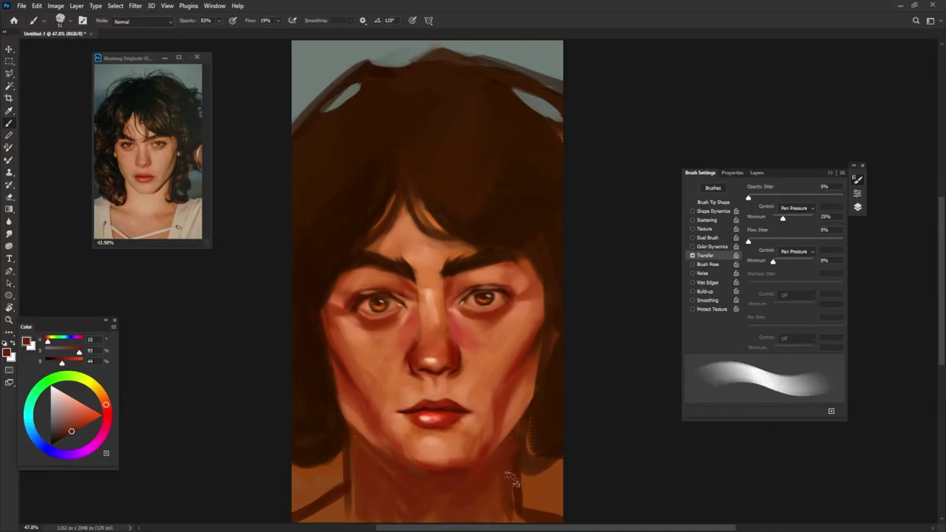
# - Add light orange strokes to the lower-left neck
pyautogui.keyDown('alt'); pyautogui.click(370, 488); pyautogui.keyUp('alt')
pyautogui.moveTo(362, 466)
pyautogui.mouseDown()
pyautogui.moveTo(370, 518)
pyautogui.moveTo(383, 515)
pyautogui.moveTo(303, 517)
pyautogui.mouseUp()
pyautogui.keyDown('alt'); pyautogui.click(358, 495); pyautogui.keyUp('alt')
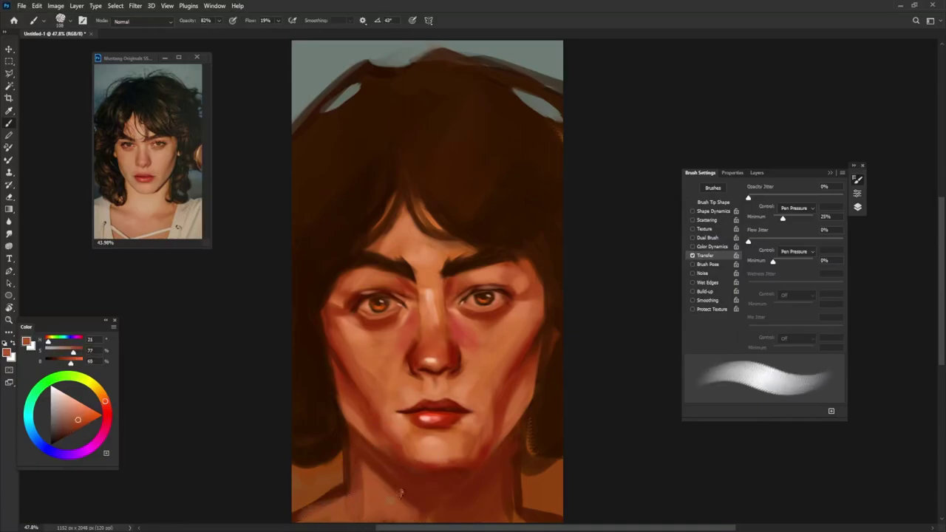
# - Sample the very dark hair brown and paint dark hair over the left neck edge
pyautogui.hscroll(3, 495, 515)
pyautogui.hscroll(-3, 495, 514)
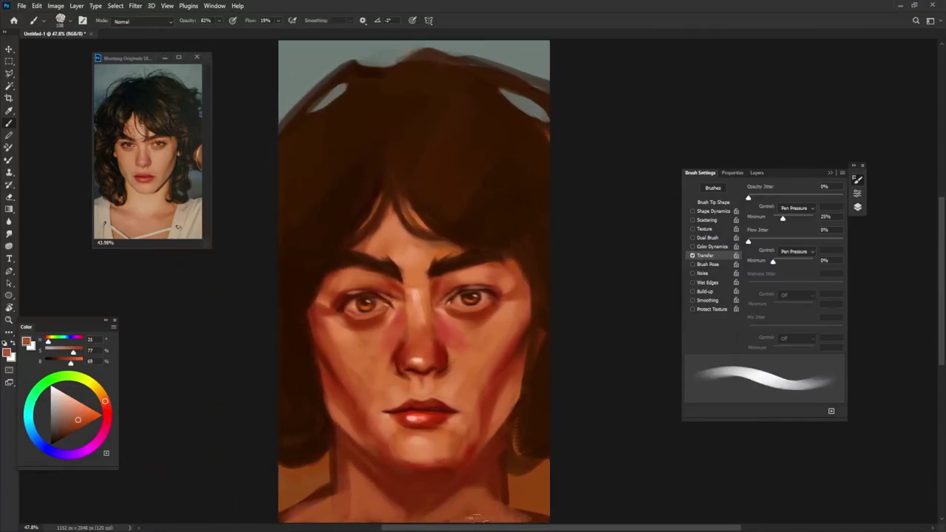
pyautogui.keyDown('alt'); pyautogui.click(518, 402); pyautogui.keyUp('alt')
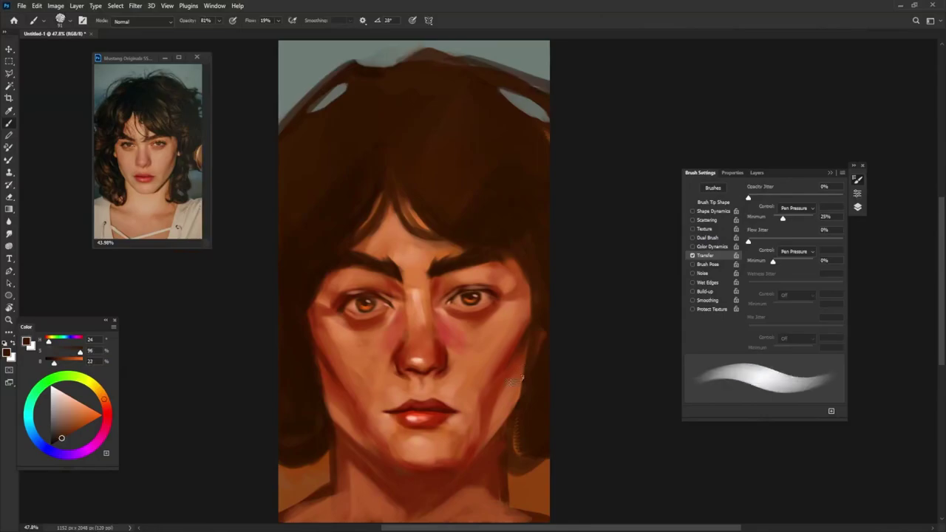
pyautogui.keyDown('alt'); pyautogui.click(438, 399); pyautogui.keyUp('alt')
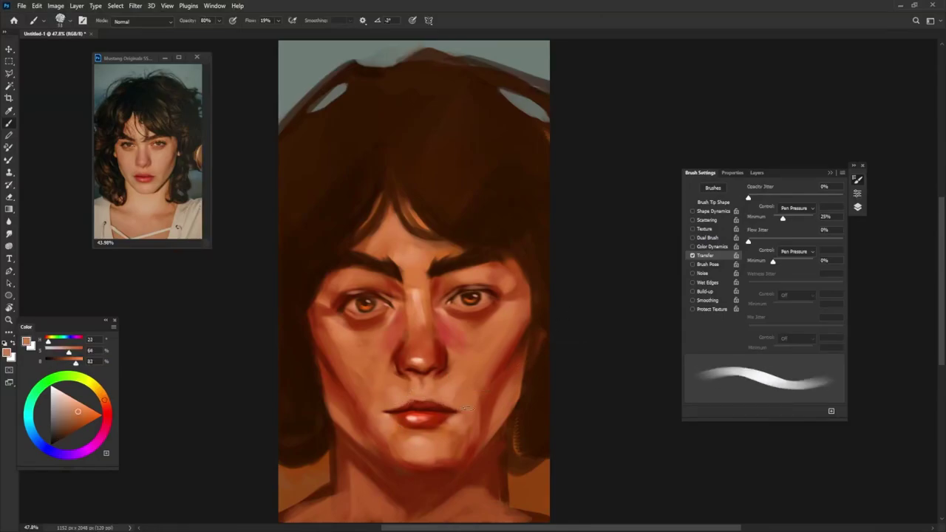
pyautogui.keyDown('alt'); pyautogui.click(301, 423); pyautogui.keyUp('alt')
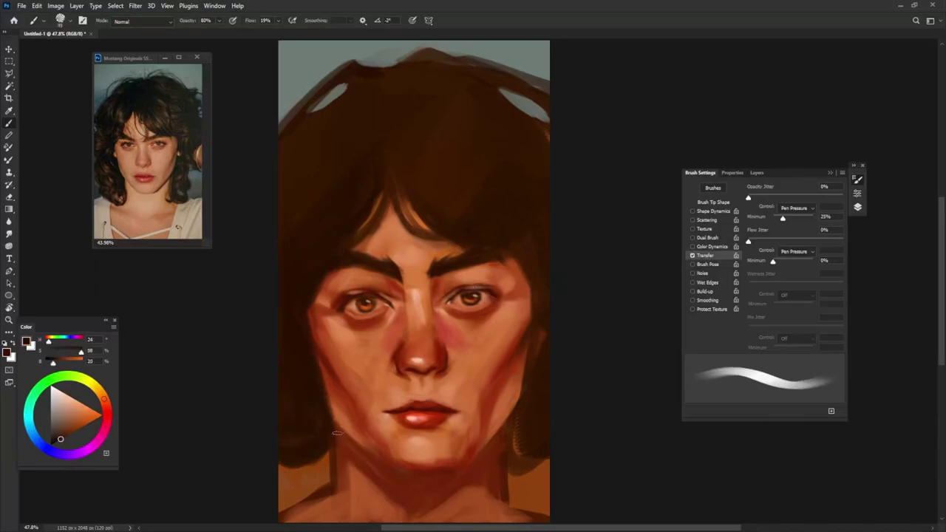
pyautogui.moveTo(332, 436); pyautogui.dragTo(310, 472)
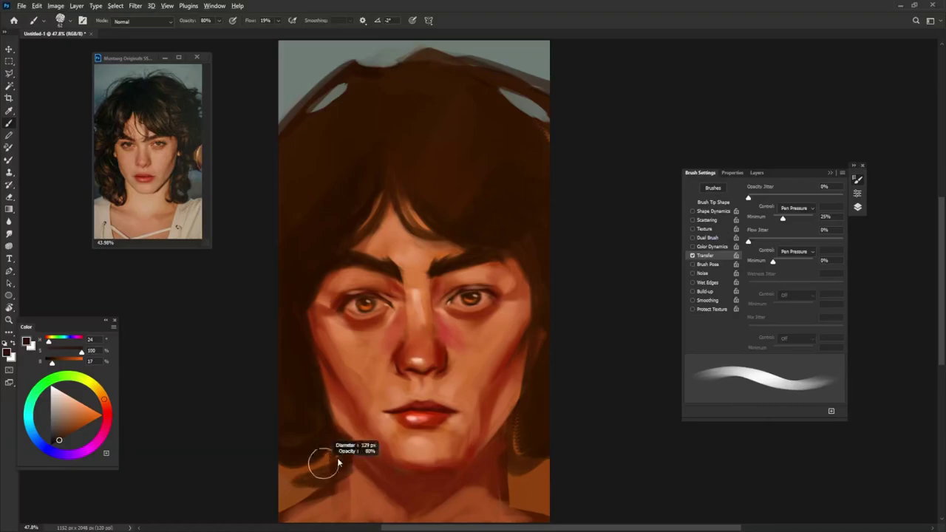
# - Rotate the brush tip and darken hair along the right neck, cheek edge and eyebrow
pyautogui.hotkey('shift', 'Left')
pyautogui.hotkey('shift', 'Left')
pyautogui.hotkey('shift', 'Left')
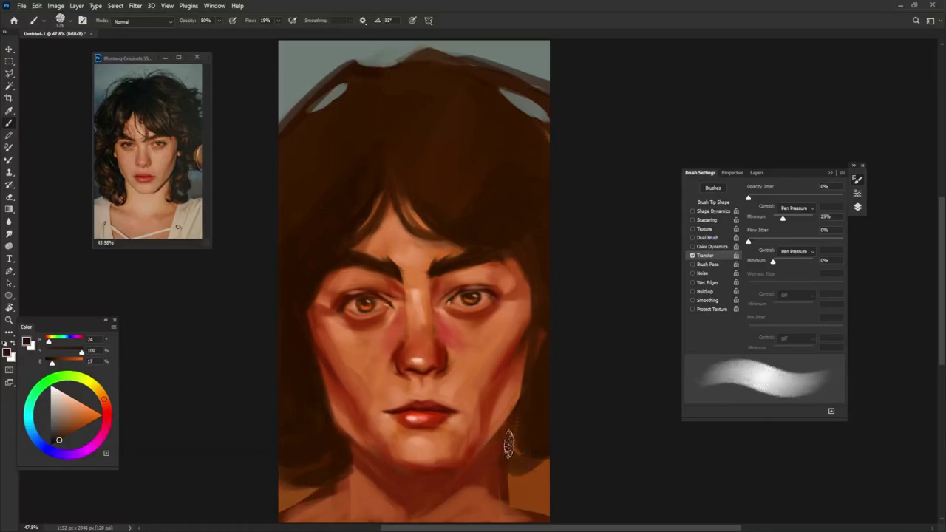
pyautogui.moveTo(506, 464); pyautogui.dragTo(533, 503)
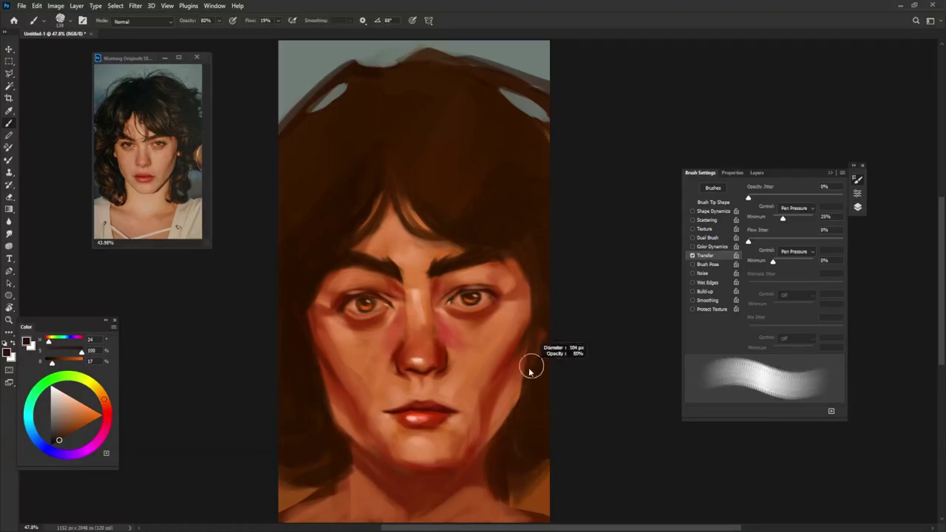
pyautogui.moveTo(528, 344); pyautogui.dragTo(518, 399)
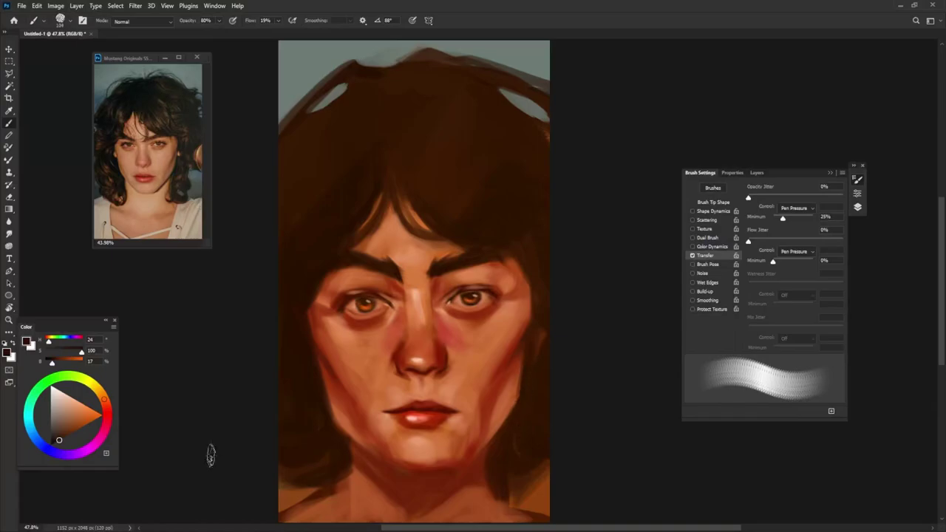
pyautogui.rightClick(519, 399)
pyautogui.hotkey('shift', 'Right')
pyautogui.hotkey('shift', 'Right')
pyautogui.hotkey('shift', 'Right')
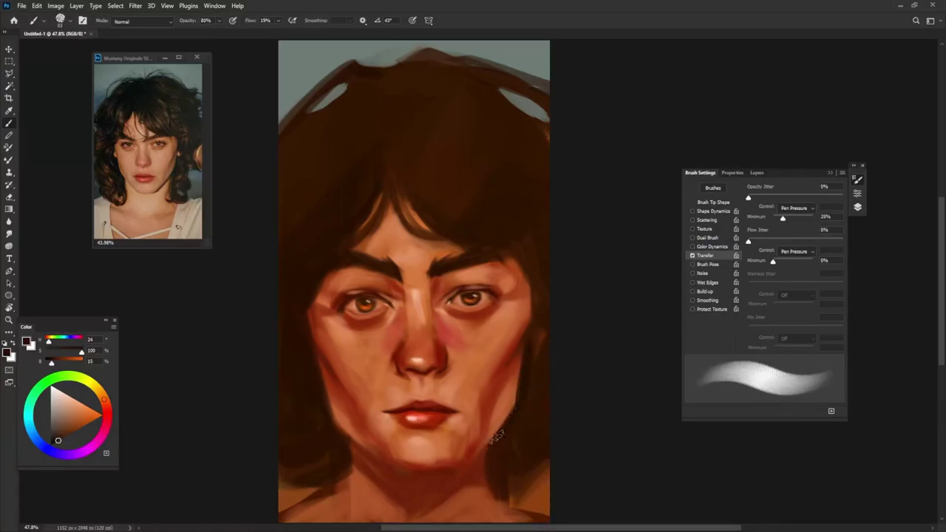
pyautogui.hotkey('shift', 'Left')
pyautogui.hotkey('shift', 'Left')
pyautogui.hotkey('shift', 'Left')
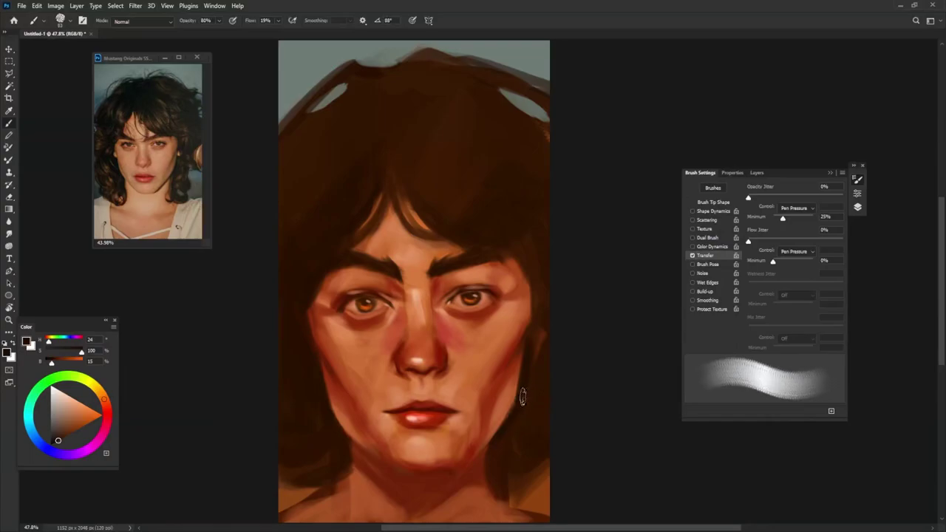
pyautogui.hotkey('shift', 'Right')
pyautogui.hotkey('shift', 'Right')
pyautogui.hotkey('shift', 'Right')
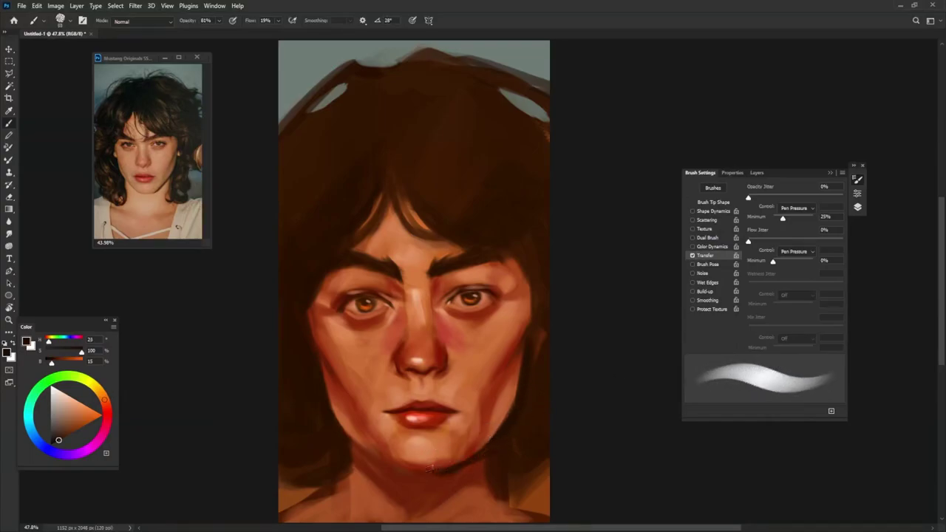
pyautogui.hotkey('shift', 'Left')
pyautogui.hotkey('shift', 'Left')
pyautogui.hotkey('shift', 'Left')
pyautogui.hotkey('shift', 'Left')
pyautogui.hotkey('shift', 'Left')
pyautogui.hotkey('shift', 'Left')
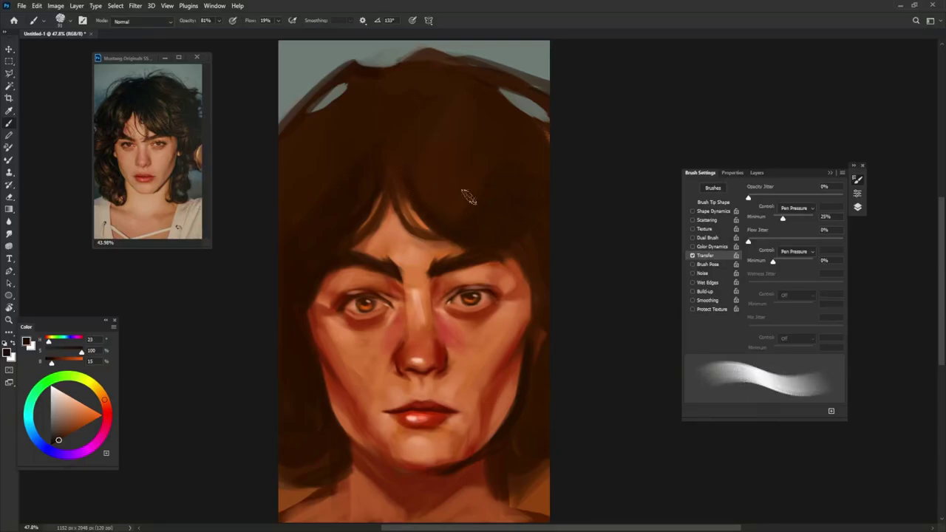
pyautogui.moveTo(520, 259); pyautogui.dragTo(521, 233)
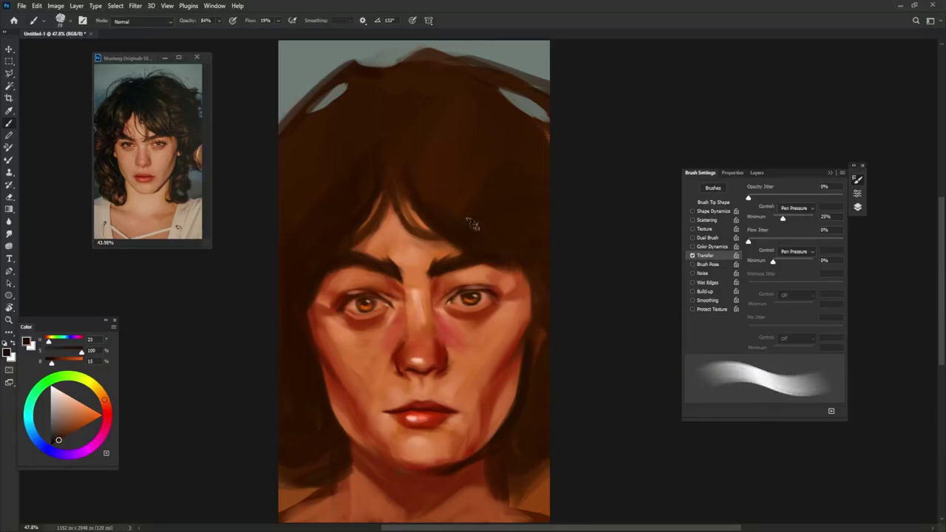
# - Paint light beige strokes on the lower-left neck and lower right
pyautogui.hotkey('shift', 'Right')
pyautogui.hotkey('shift', 'Right')
pyautogui.hotkey('shift', 'Right')
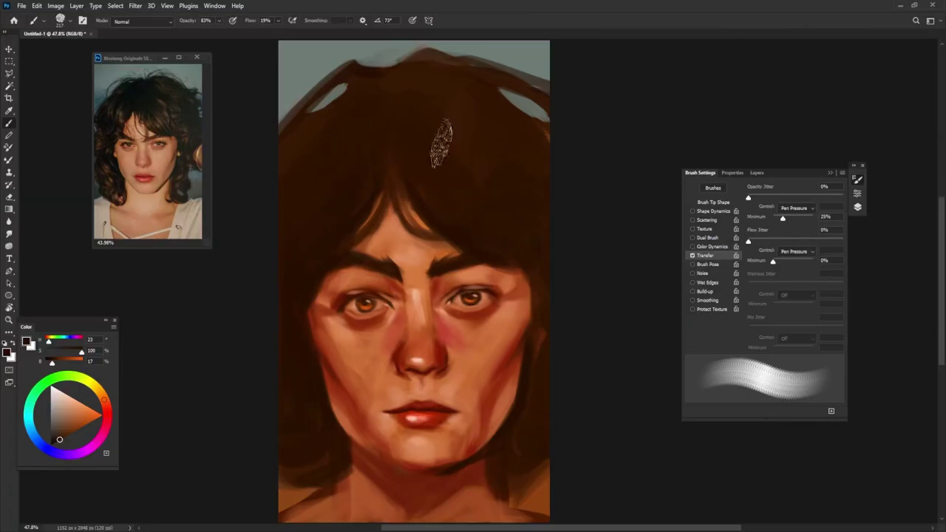
pyautogui.keyDown('alt'); pyautogui.click(340, 362); pyautogui.keyUp('alt')
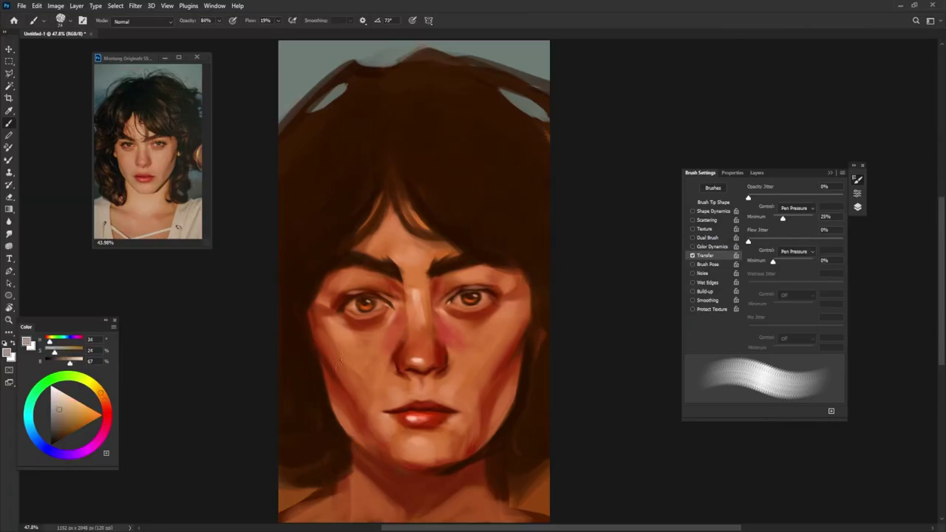
pyautogui.moveTo(336, 484); pyautogui.dragTo(288, 518)
pyautogui.hotkey('shift', 'Left')
pyautogui.hotkey('shift', 'Left')
pyautogui.hotkey('shift', 'Left')
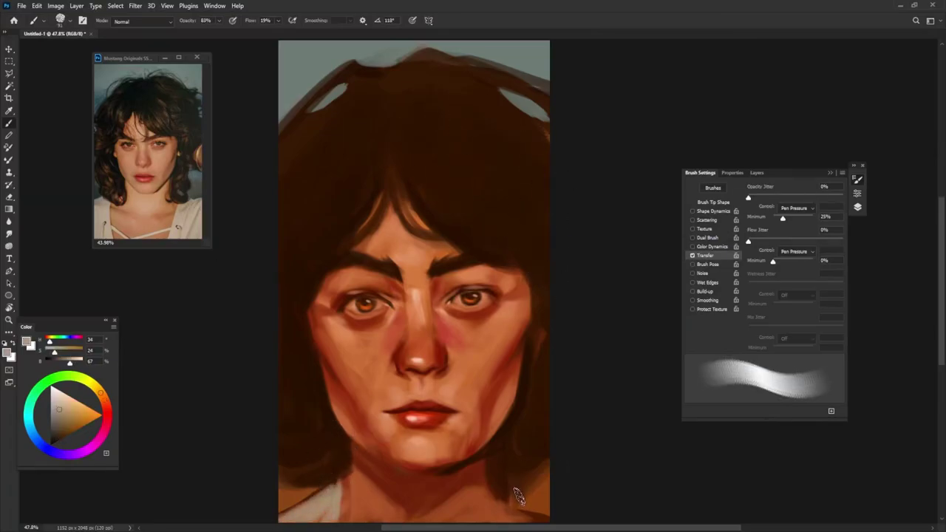
pyautogui.moveTo(519, 497); pyautogui.dragTo(538, 481)
# - At 70% flow, paint dark brown hair around both sides of the lower jaw and neck
pyautogui.keyDown('alt'); pyautogui.click(517, 453); pyautogui.keyUp('alt')
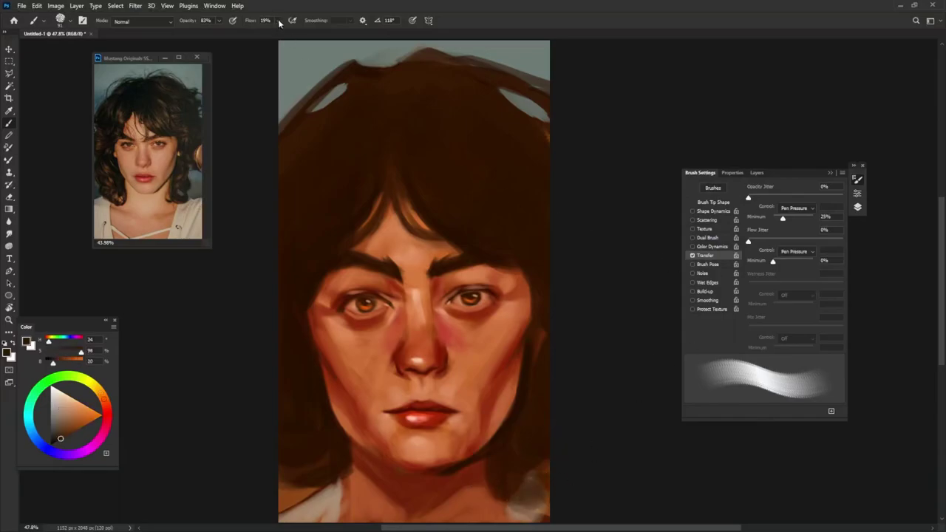
pyautogui.moveTo(279, 23); pyautogui.dragTo(310, 33)
pyautogui.moveTo(536, 469); pyautogui.dragTo(491, 510)
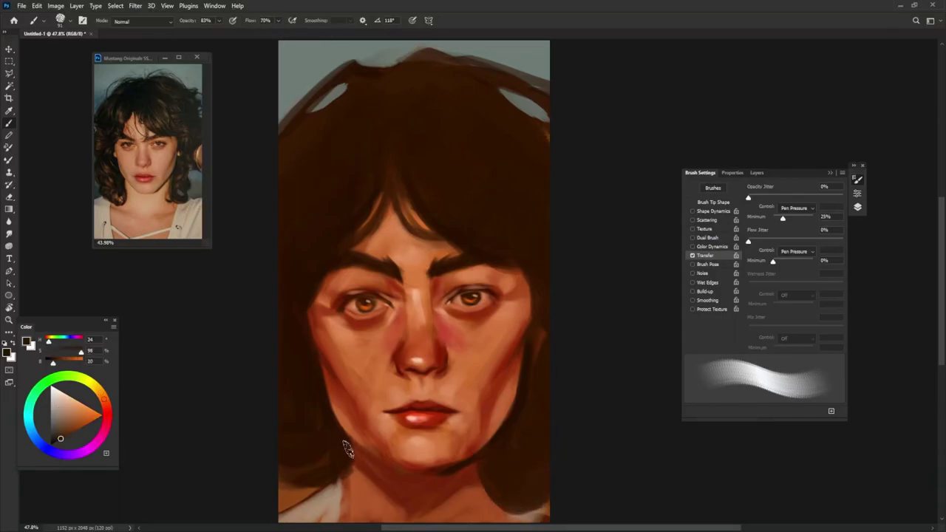
pyautogui.moveTo(347, 451)
pyautogui.mouseDown()
pyautogui.moveTo(285, 513)
pyautogui.moveTo(288, 492)
pyautogui.mouseUp()
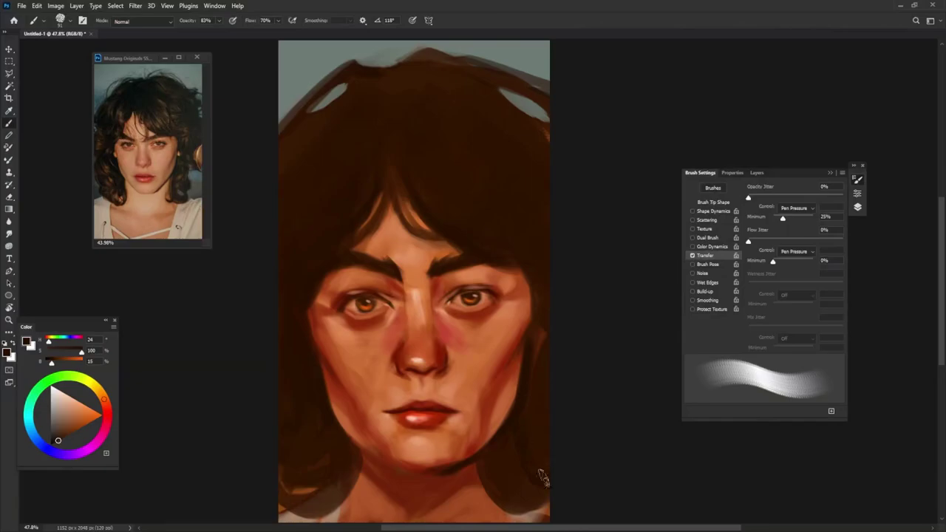
pyautogui.moveTo(348, 446); pyautogui.dragTo(303, 510)
pyautogui.moveTo(328, 473); pyautogui.dragTo(285, 517)
pyautogui.moveTo(366, 480); pyautogui.dragTo(358, 525)
pyautogui.moveTo(523, 433); pyautogui.dragTo(473, 517)
# - Paint dark hair strands over the temples, forehead and right eyebrow
pyautogui.moveTo(362, 259); pyautogui.dragTo(301, 307)
pyautogui.moveTo(517, 262); pyautogui.dragTo(504, 274)
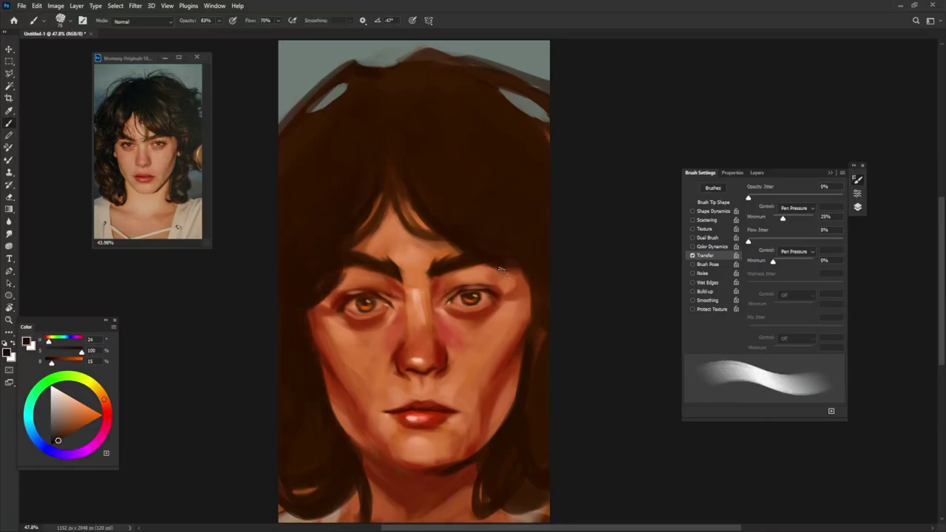
pyautogui.moveTo(459, 222); pyautogui.dragTo(495, 277)
pyautogui.moveTo(454, 237); pyautogui.dragTo(517, 288)
# - Rotate the brush tip to about -32 degrees and sample reddish-brown cheek tones
pyautogui.hotkey('shift', 'Left')
pyautogui.hotkey('shift', 'Left')
pyautogui.hotkey('shift', 'Left')
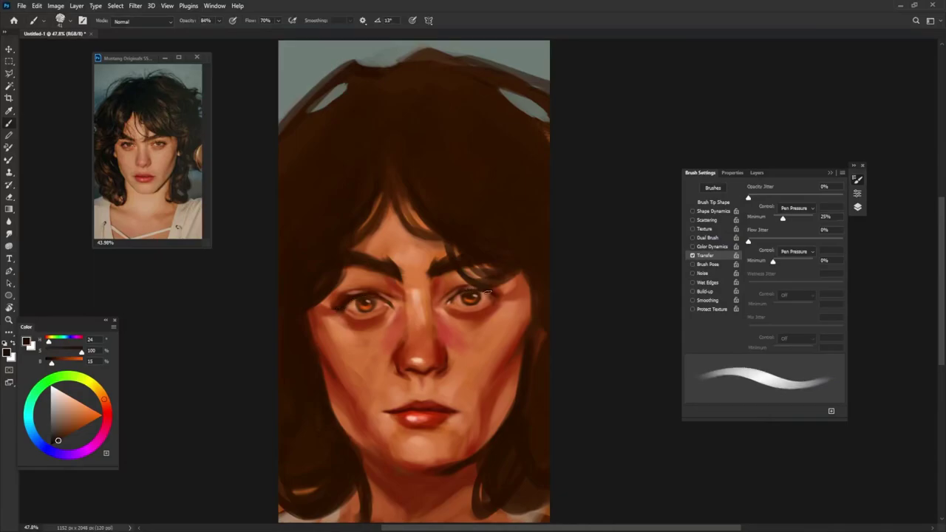
pyautogui.hotkey('shift', 'Left')
pyautogui.press('Left')
pyautogui.press('Left')
pyautogui.press('Left')
pyautogui.hotkey('shift', 'Right')
pyautogui.hotkey('shift', 'Right')
pyautogui.hotkey('shift', 'Right')
pyautogui.press('Right')
pyautogui.press('Right')
pyautogui.press('Right')
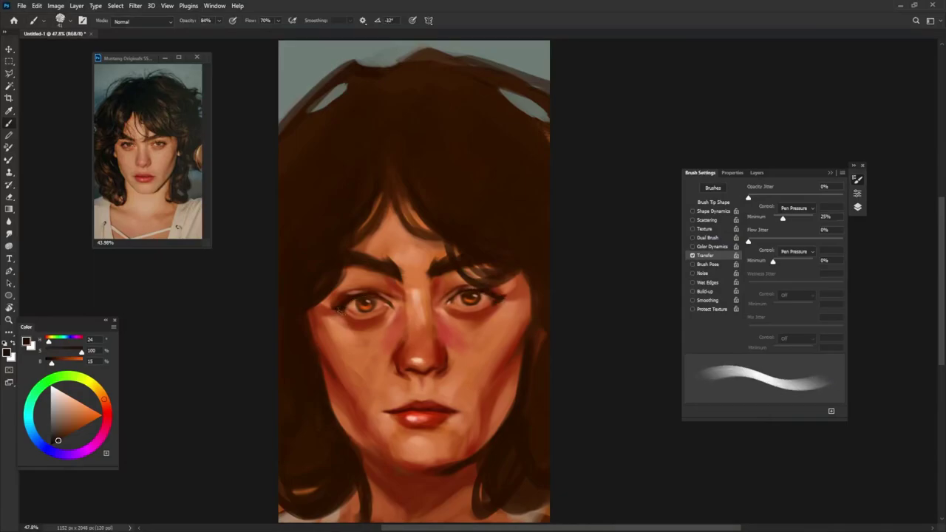
pyautogui.keyDown('alt'); pyautogui.click(298, 338); pyautogui.keyUp('alt')
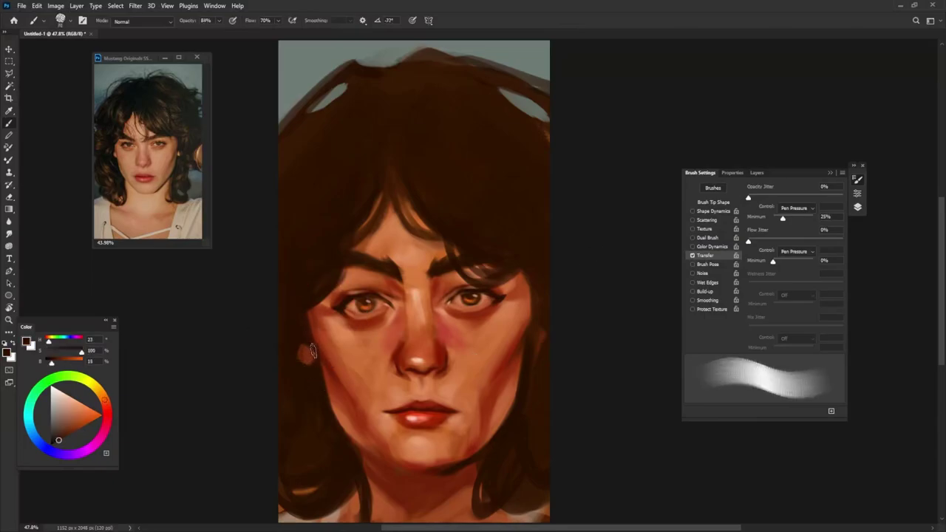
pyautogui.keyDown('alt'); pyautogui.click(311, 351); pyautogui.keyUp('alt')
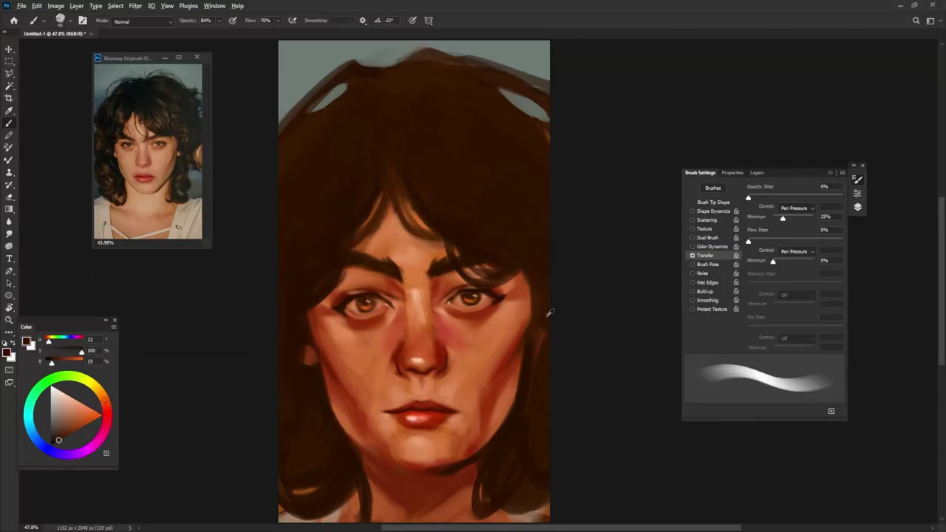
pyautogui.keyDown('alt'); pyautogui.click(524, 379); pyautogui.keyUp('alt')
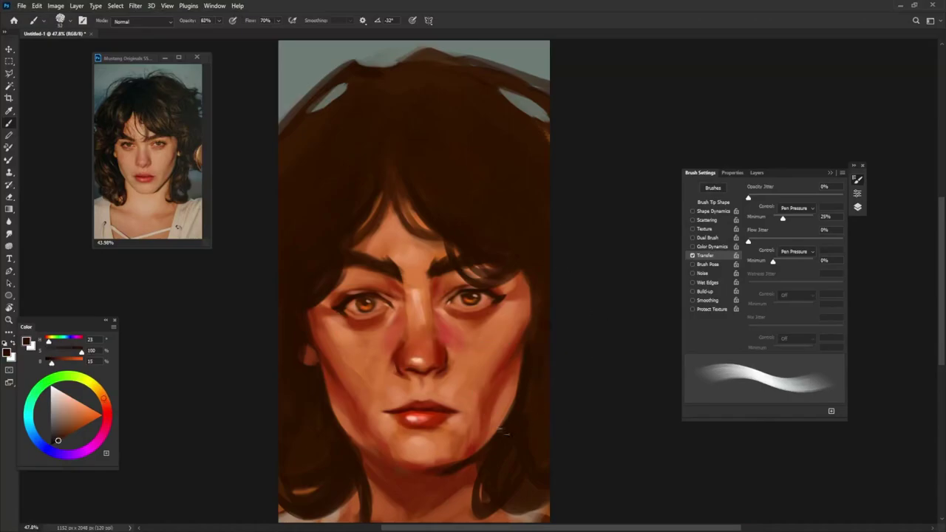
# - Lighten the lower-left cheek toward the chin with sampled cheek tones at about 82% opacity
pyautogui.keyDown('alt'); pyautogui.click(521, 377); pyautogui.keyUp('alt')
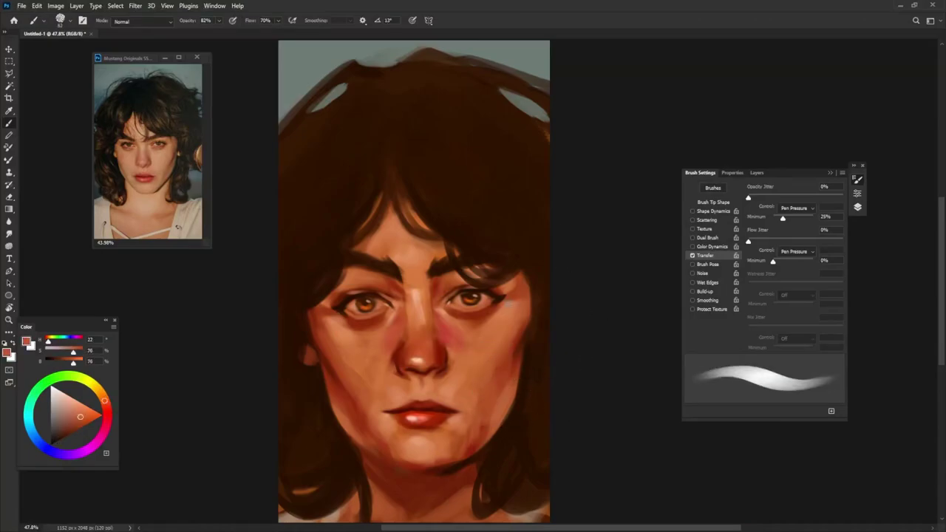
pyautogui.moveTo(340, 369); pyautogui.dragTo(373, 444)
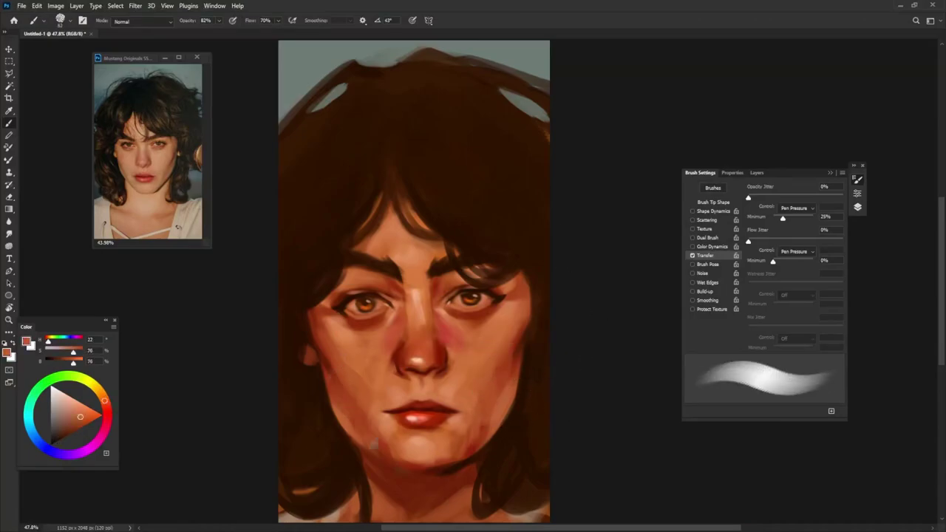
pyautogui.keyDown('alt'); pyautogui.click(487, 405); pyautogui.keyUp('alt')
pyautogui.moveTo(485, 401); pyautogui.dragTo(471, 427)
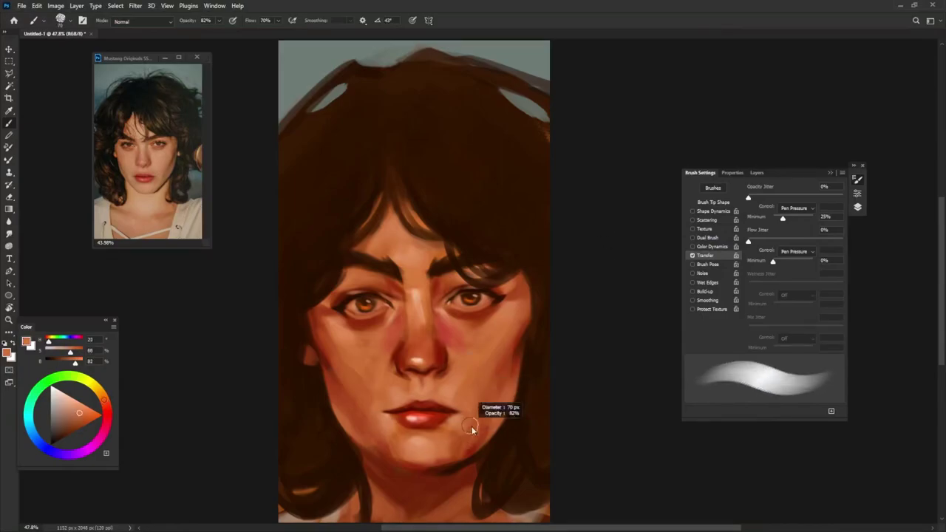
pyautogui.moveTo(354, 385); pyautogui.dragTo(394, 427)
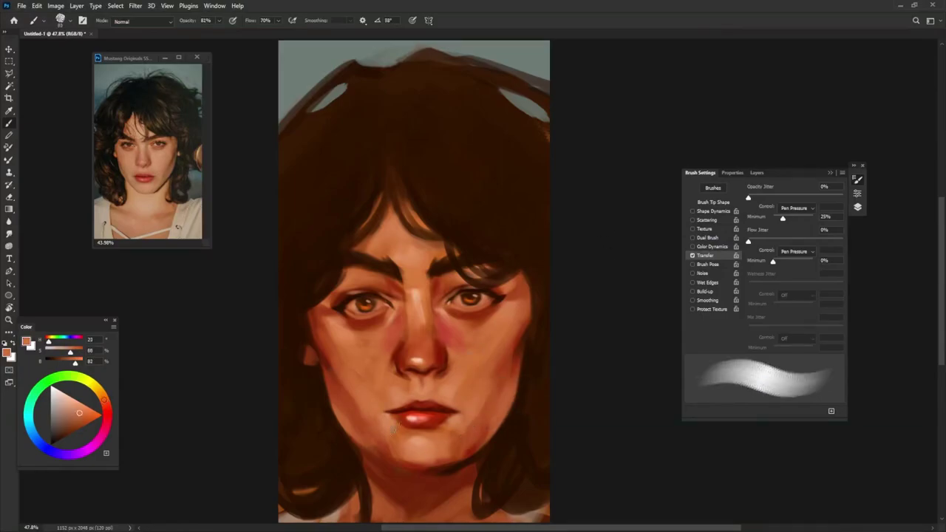
# - Undo a stray right-cheek stroke and blend a faint light tone near the nose
pyautogui.moveTo(457, 385); pyautogui.dragTo(473, 359)
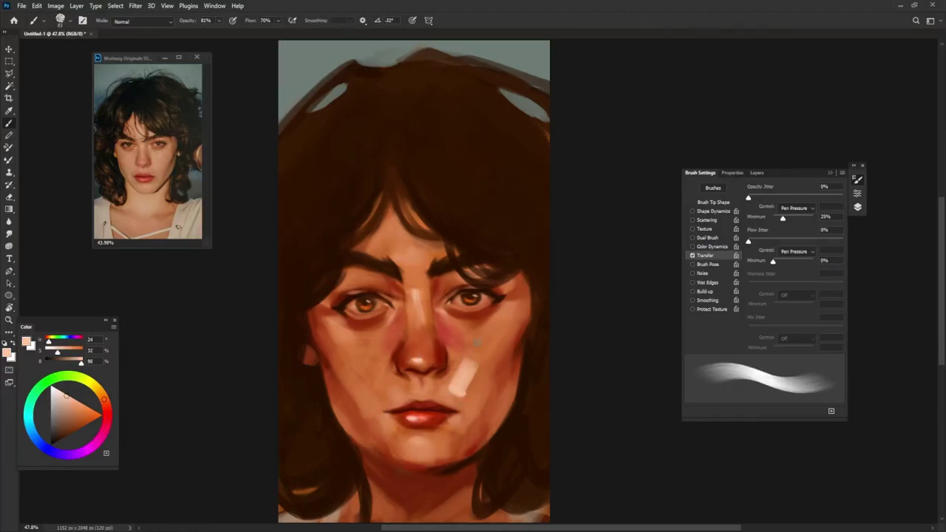
pyautogui.hotkey('ctrl', 'z')
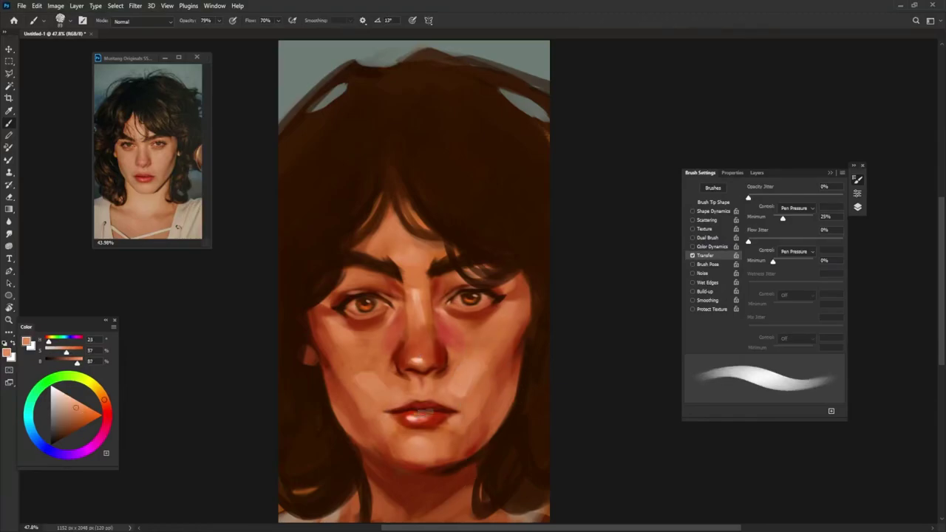
pyautogui.moveTo(367, 379); pyautogui.dragTo(385, 385)
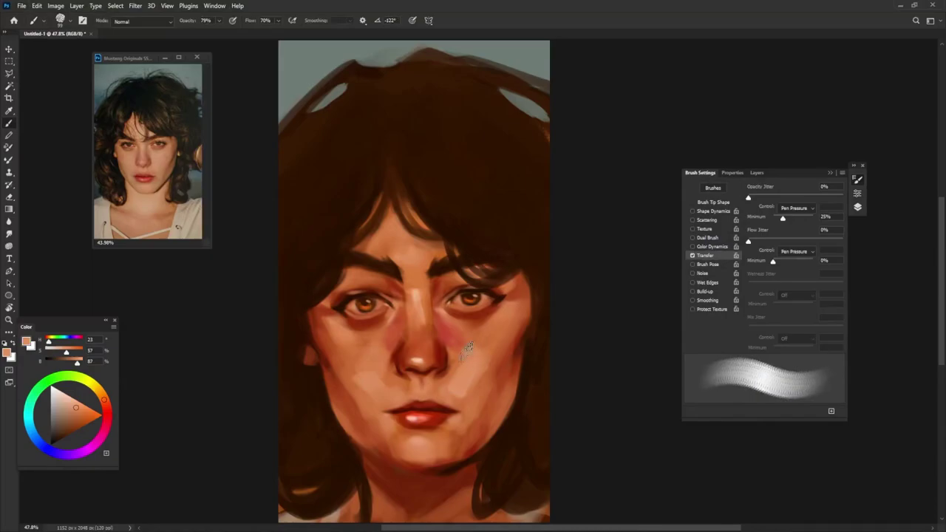
pyautogui.keyDown('alt'); pyautogui.click(365, 384); pyautogui.keyUp('alt')
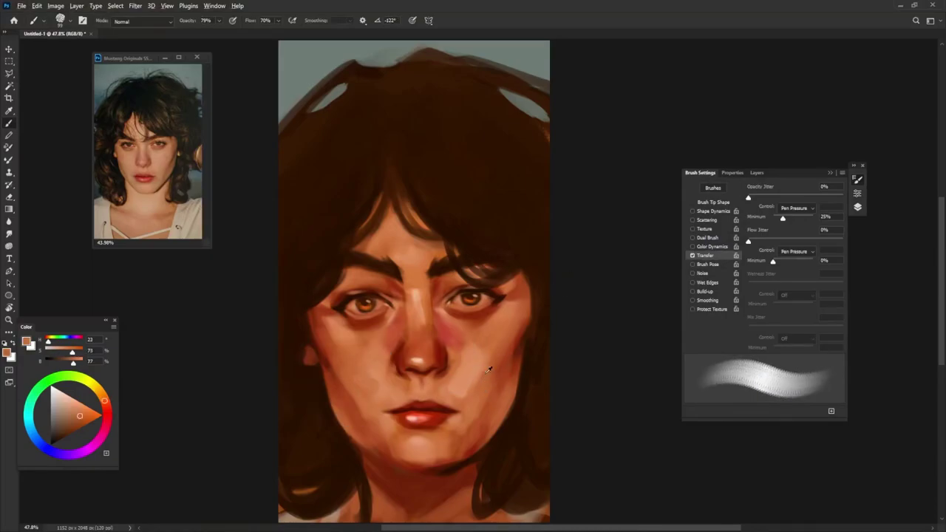
# - Sample dark red-brown, medium brown and very dark hair brown from the chin and hair
pyautogui.keyDown('alt'); pyautogui.click(437, 471); pyautogui.keyUp('alt')
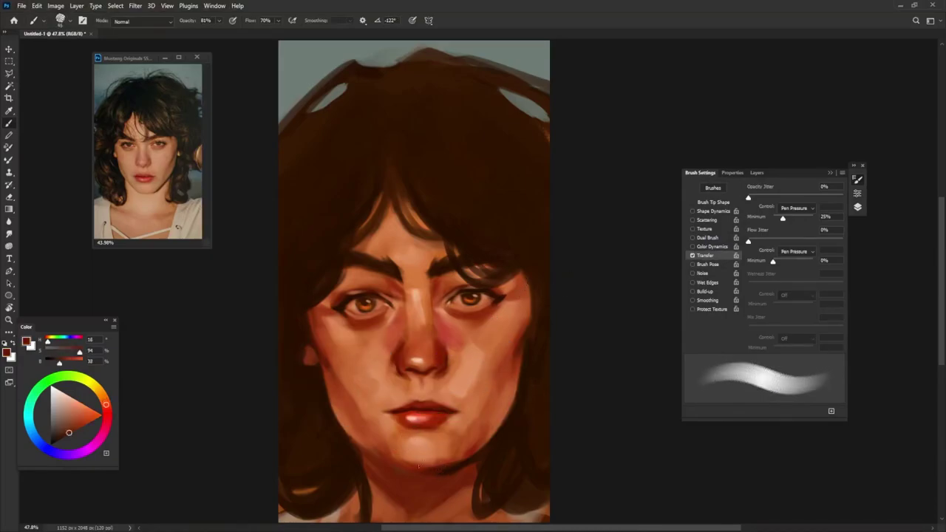
pyautogui.keyDown('alt'); pyautogui.click(395, 464); pyautogui.keyUp('alt')
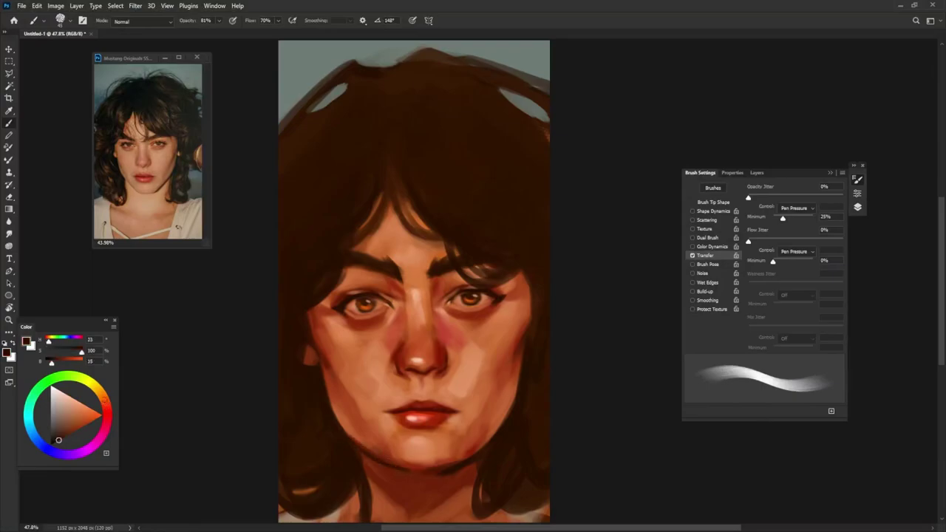
pyautogui.keyDown('alt'); pyautogui.click(389, 467); pyautogui.keyUp('alt')
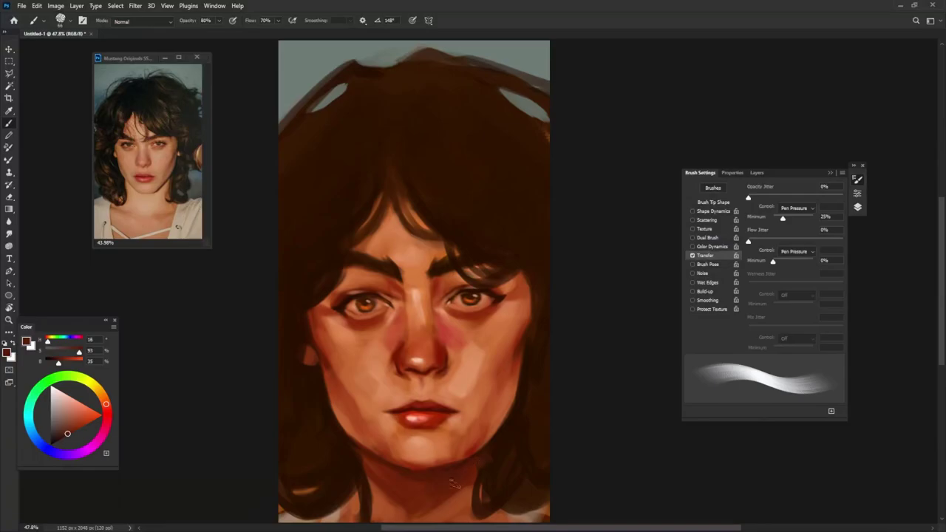
pyautogui.keyDown('alt'); pyautogui.click(503, 439); pyautogui.keyUp('alt')
# - Paint a dark lower-right jaw shadow, then darken the top hair with a brush about 138
pyautogui.moveTo(489, 447); pyautogui.dragTo(494, 521)
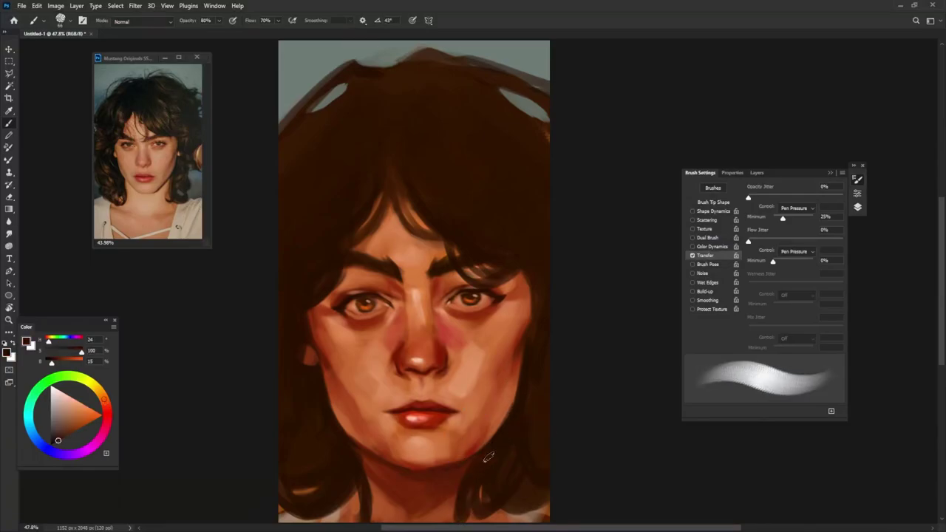
pyautogui.moveTo(532, 325)
pyautogui.mouseDown()
pyautogui.moveTo(529, 270)
pyautogui.moveTo(508, 296)
pyautogui.mouseUp()
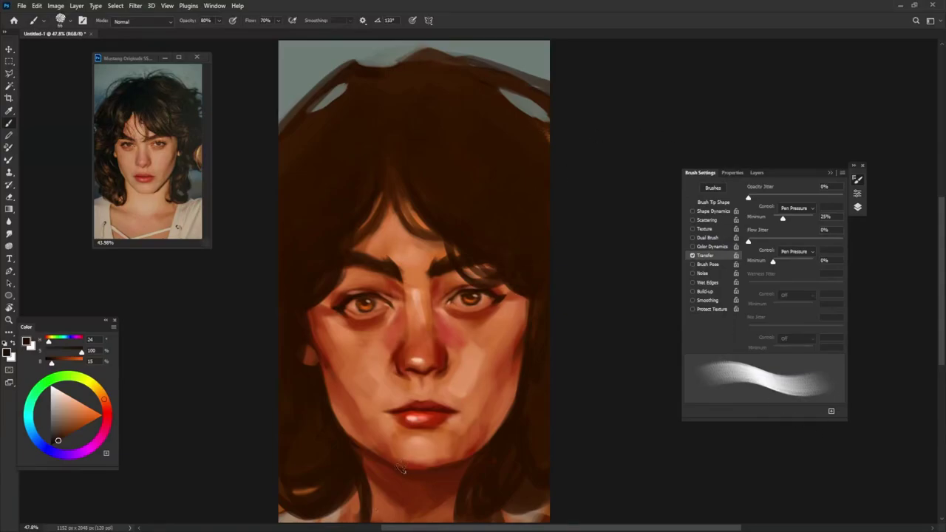
pyautogui.moveTo(410, 132); pyautogui.dragTo(389, 131)
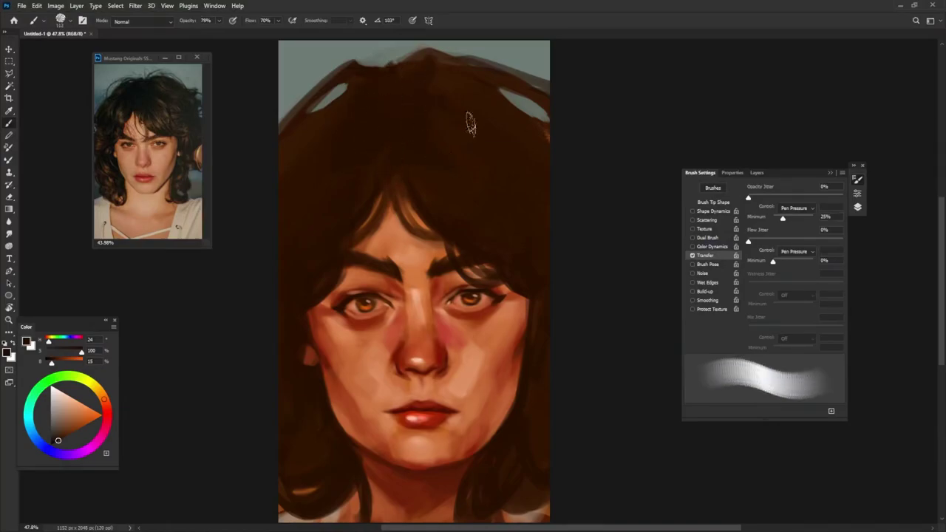
pyautogui.moveTo(471, 124); pyautogui.dragTo(368, 120)
pyautogui.moveTo(450, 162); pyautogui.dragTo(426, 184)
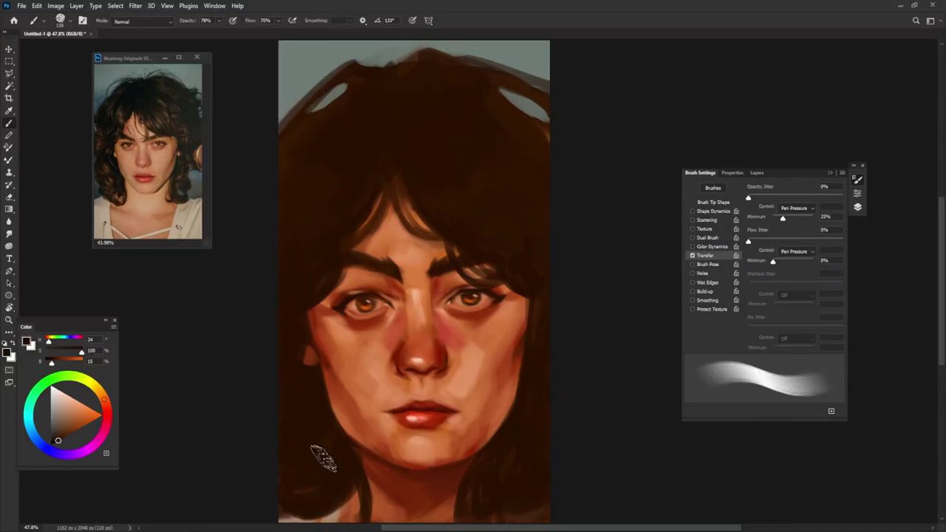
# - Rotate the brush tip to about -167° and paint a darker strand beside the right eyebrow
pyautogui.keyDown('alt'); pyautogui.click(533, 367); pyautogui.keyUp('alt')
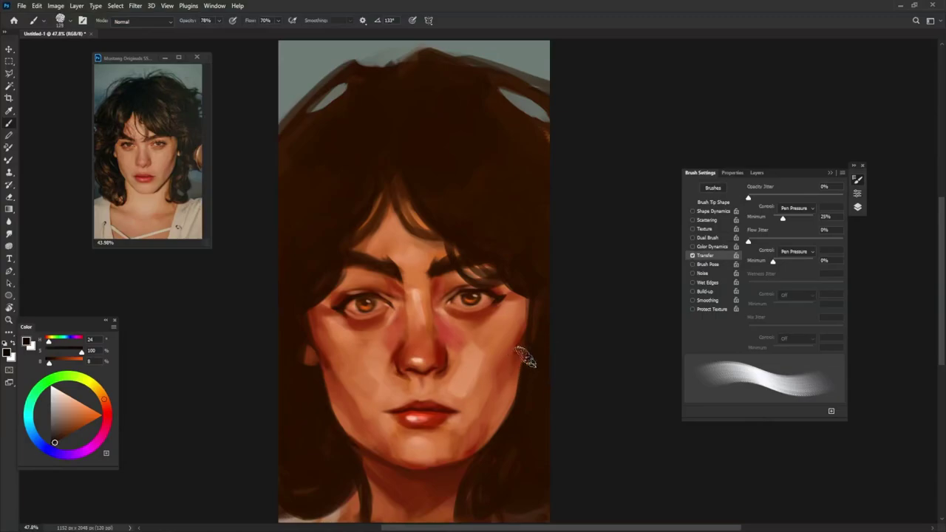
pyautogui.hotkey('shift', 'Left')
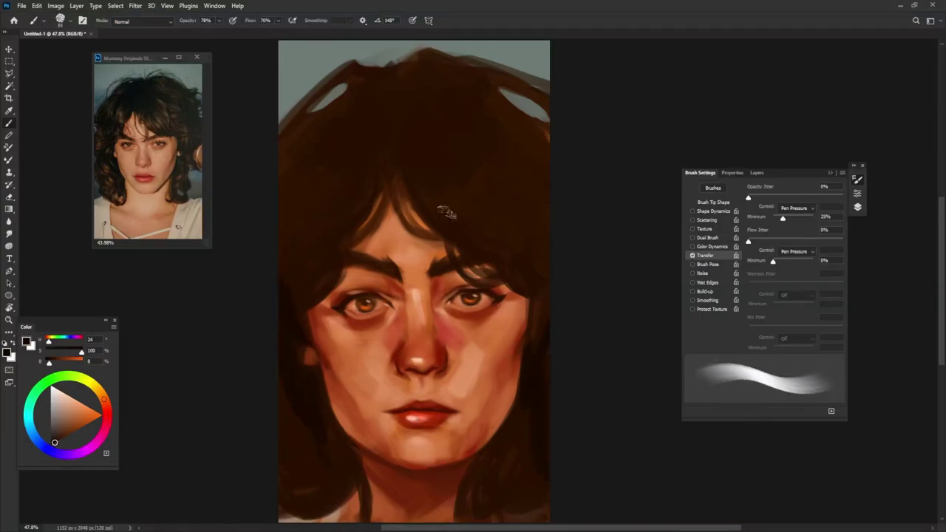
pyautogui.hotkey('shift', 'Left')
pyautogui.hotkey('shift', 'Left')
pyautogui.hotkey('shift', 'Left')
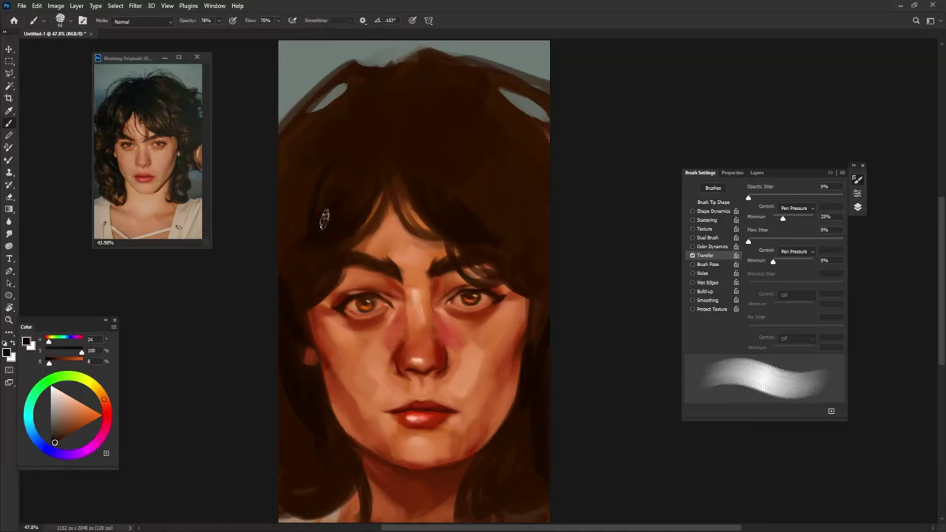
pyautogui.hotkey('shift', 'Left')
pyautogui.hotkey('shift', 'Left')
pyautogui.hotkey('shift', 'Left')
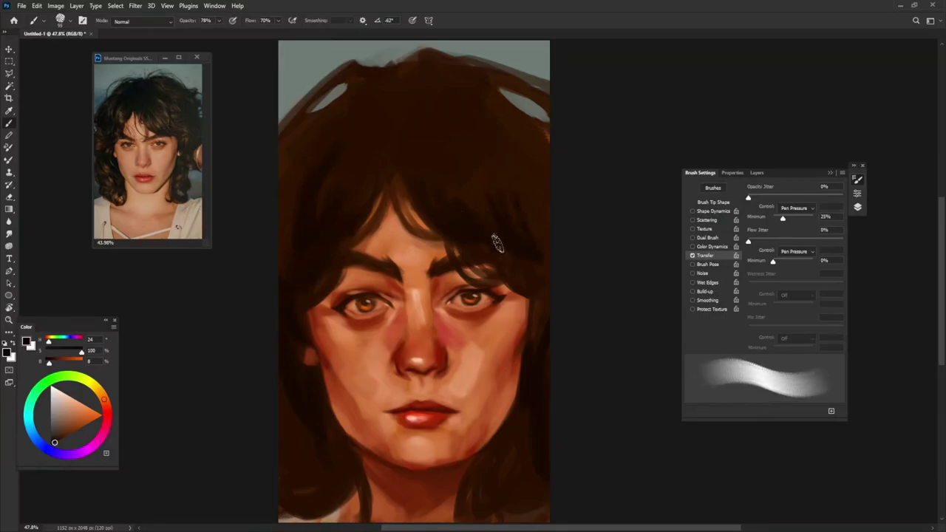
pyautogui.moveTo(492, 277); pyautogui.dragTo(533, 264)
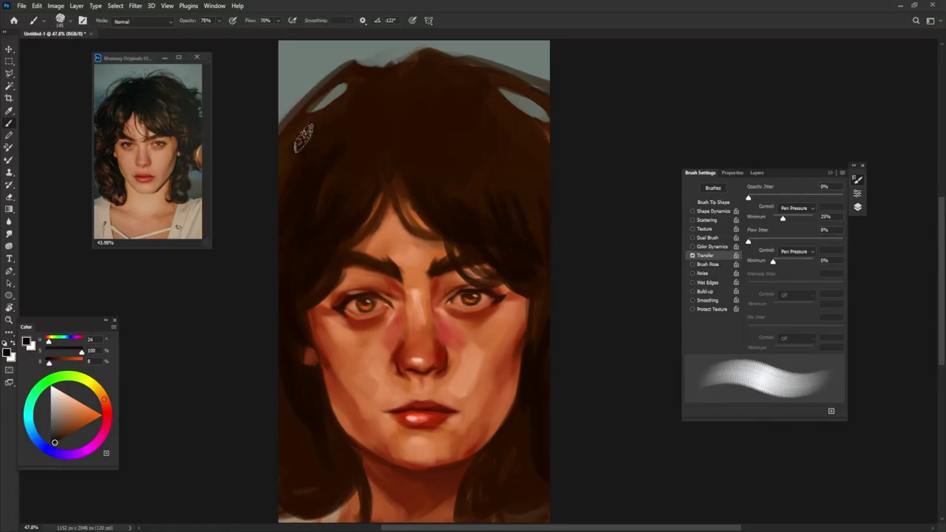
# - Cover the light hair patches at the top left and top right with dark brown
pyautogui.hotkey('shift', 'Left')
pyautogui.hotkey('shift', 'Left')
pyautogui.hotkey('shift', 'Left')
pyautogui.moveTo(285, 143); pyautogui.dragTo(347, 89)
pyautogui.moveTo(436, 68)
pyautogui.mouseDown()
pyautogui.moveTo(376, 105)
pyautogui.moveTo(397, 153)
pyautogui.mouseUp()
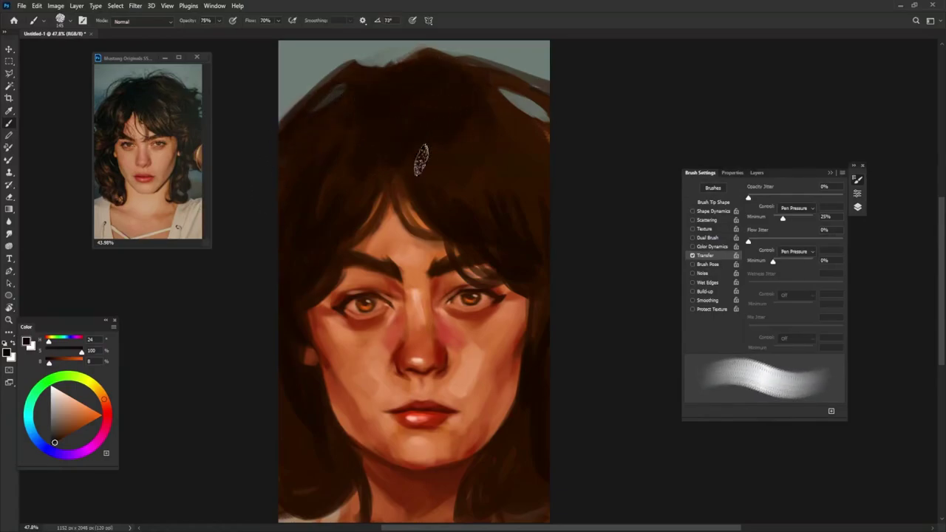
pyautogui.hotkey('shift', 'Right')
pyautogui.hotkey('shift', 'Right')
pyautogui.hotkey('shift', 'Right')
pyautogui.moveTo(518, 135); pyautogui.dragTo(551, 144)
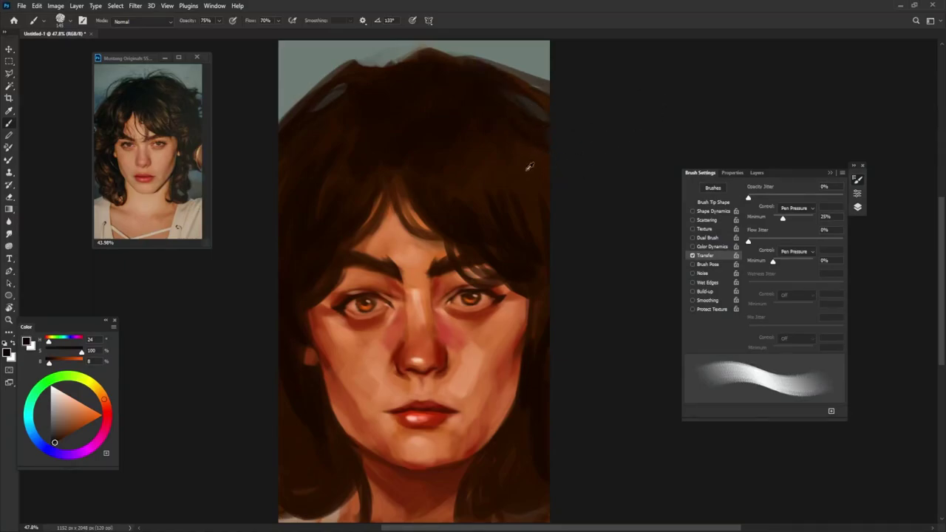
# - Work a warm light patch into the hair, then darken the light patches in the bangs
pyautogui.keyDown('alt'); pyautogui.click(292, 304); pyautogui.keyUp('alt')
pyautogui.keyDown('alt'); pyautogui.click(451, 222); pyautogui.keyUp('alt')
pyautogui.moveTo(464, 185)
pyautogui.mouseDown()
pyautogui.moveTo(452, 205)
pyautogui.moveTo(487, 191)
pyautogui.mouseUp()
pyautogui.hotkey('shift', 'Right')
pyautogui.hotkey('shift', 'Right')
pyautogui.hotkey('shift', 'Right')
pyautogui.keyDown('alt'); pyautogui.click(447, 169); pyautogui.keyUp('alt')
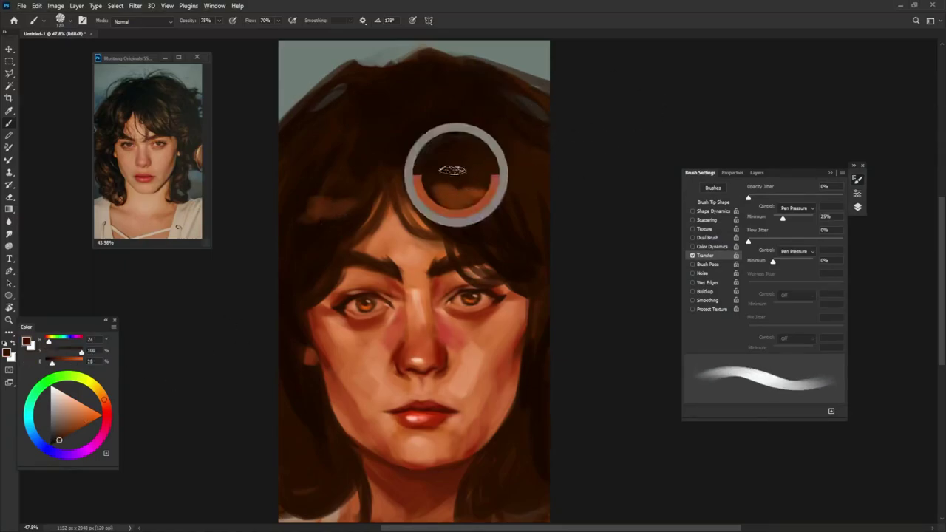
pyautogui.moveTo(443, 211); pyautogui.dragTo(502, 194)
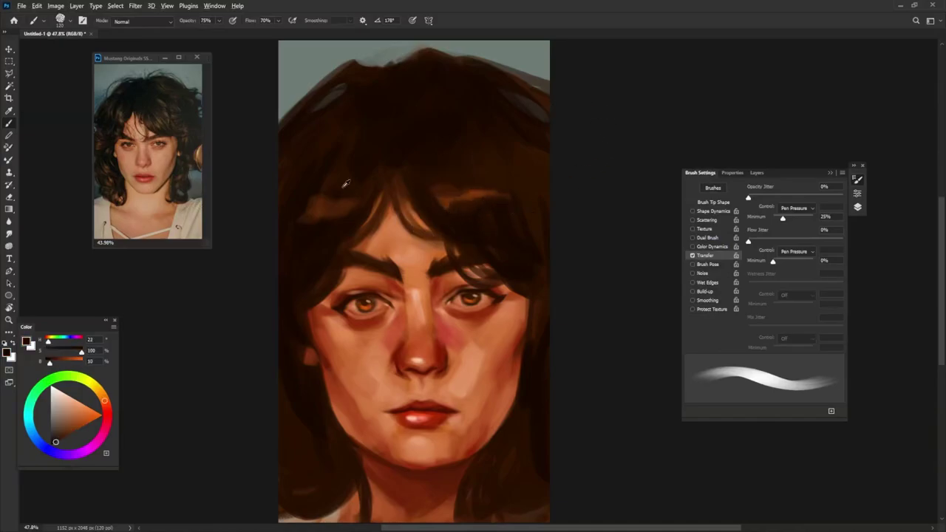
# - Sample mid-brown hair colours and rotate the brush tip toward -92°
pyautogui.keyDown('alt'); pyautogui.click(367, 286); pyautogui.keyUp('alt')
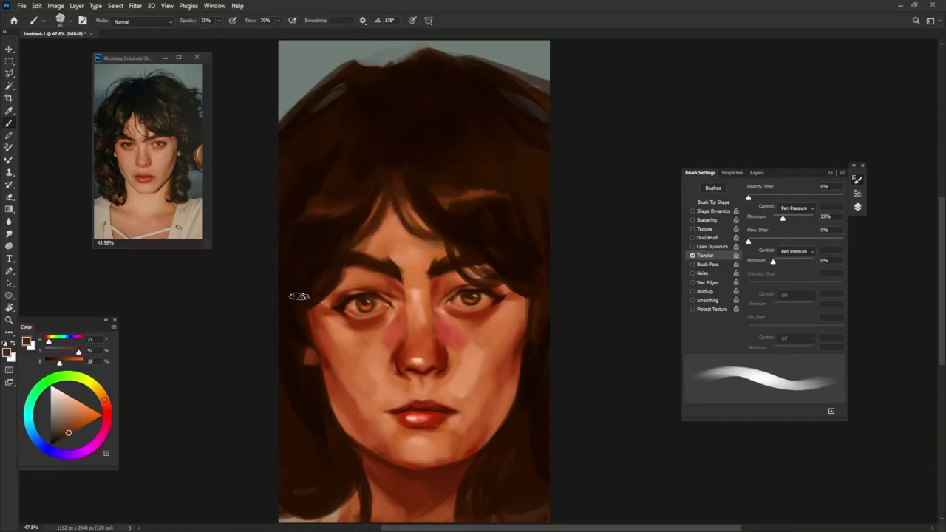
pyautogui.hotkey('shift', 'Left')
pyautogui.hotkey('shift', 'Left')
pyautogui.hotkey('shift', 'Left')
pyautogui.hotkey('shift', 'Left')
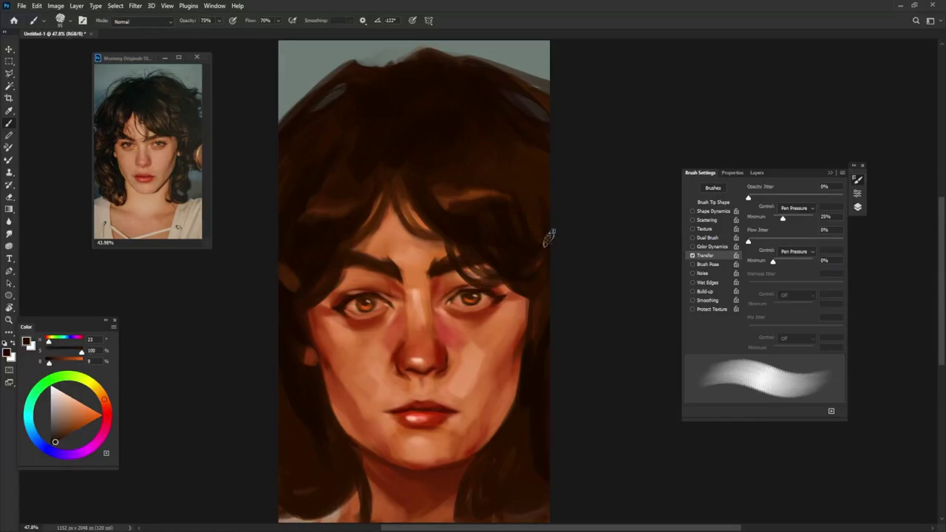
pyautogui.hotkey('shift', 'Right')
pyautogui.hotkey('shift', 'Right')
pyautogui.hotkey('shift', 'Right')
pyautogui.keyDown('alt'); pyautogui.click(296, 263); pyautogui.keyUp('alt')
pyautogui.hotkey('shift', 'Right')
pyautogui.hotkey('shift', 'Right')
pyautogui.hotkey('shift', 'Right')
pyautogui.keyDown('alt'); pyautogui.click(467, 193); pyautogui.keyUp('alt')
pyautogui.hotkey('shift', 'Left')
pyautogui.hotkey('shift', 'Left')
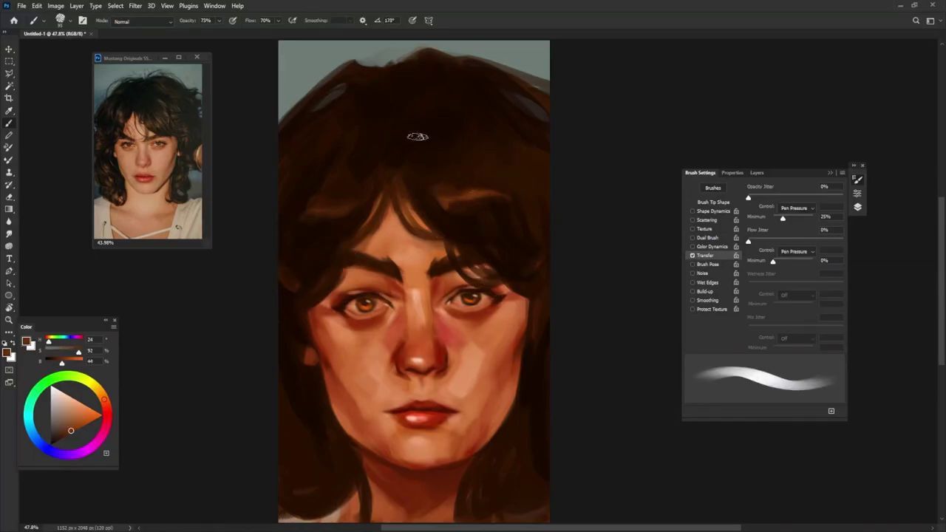
# - Undo a light strand near the top and resample lighter and darker hair browns
pyautogui.hotkey('shift', 'Left')
pyautogui.hotkey('shift', 'Left')
pyautogui.moveTo(464, 132); pyautogui.dragTo(465, 103)
pyautogui.keyDown('alt'); pyautogui.click(467, 85); pyautogui.keyUp('alt')
pyautogui.hotkey('ctrl', 'z')
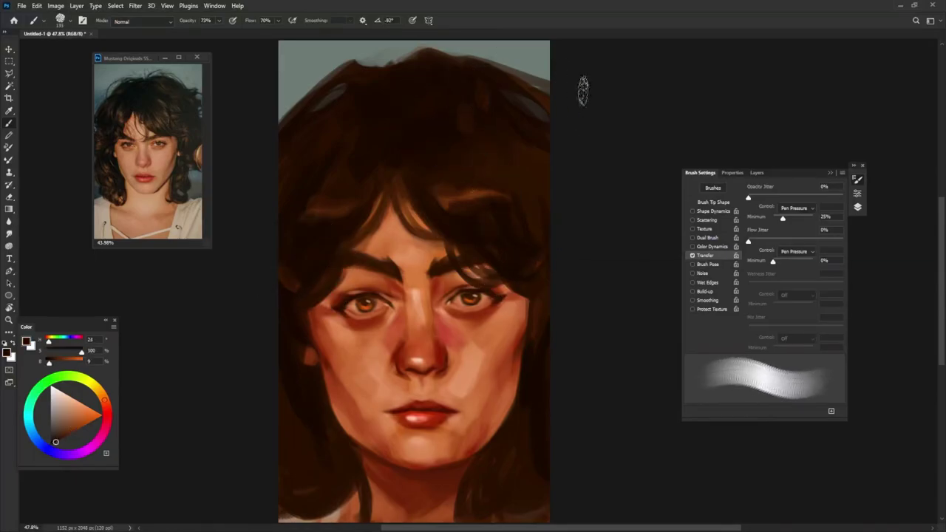
pyautogui.keyDown('alt'); pyautogui.click(310, 425); pyautogui.keyUp('alt')
pyautogui.hotkey('shift', 'Left')
pyautogui.hotkey('shift', 'Left')
pyautogui.hotkey('shift', 'Left')
pyautogui.hotkey('shift', 'Left')
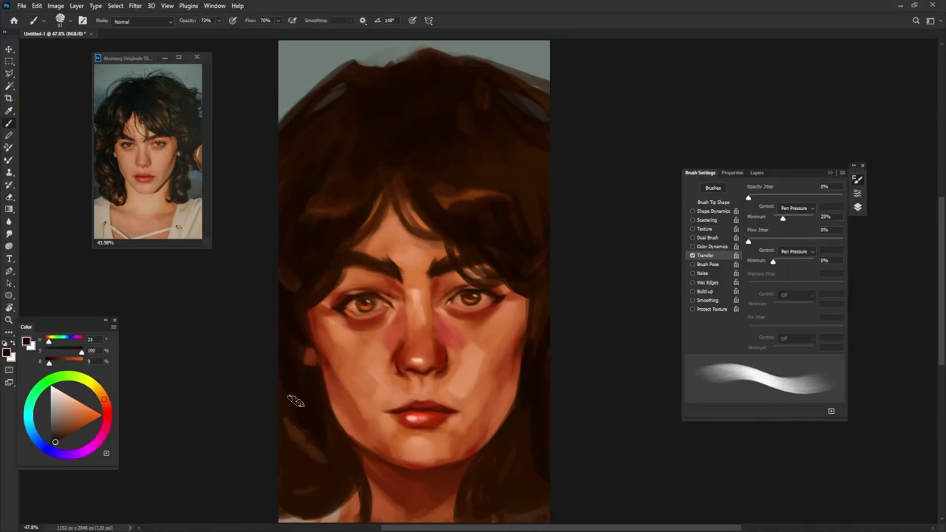
pyautogui.keyDown('alt'); pyautogui.click(290, 436); pyautogui.keyUp('alt')
pyautogui.hotkey('shift', 'Right')
pyautogui.hotkey('shift', 'Right')
pyautogui.hotkey('shift', 'Right')
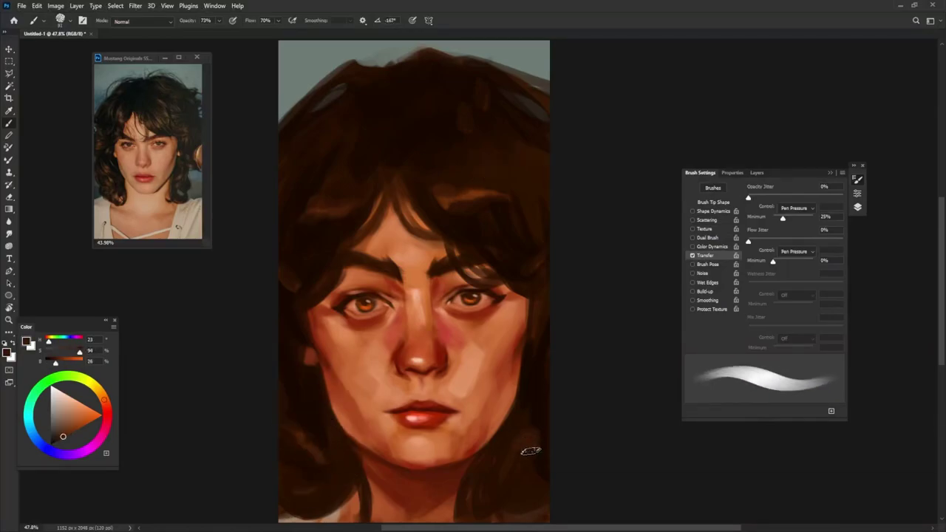
pyautogui.keyDown('alt'); pyautogui.click(524, 436); pyautogui.keyUp('alt')
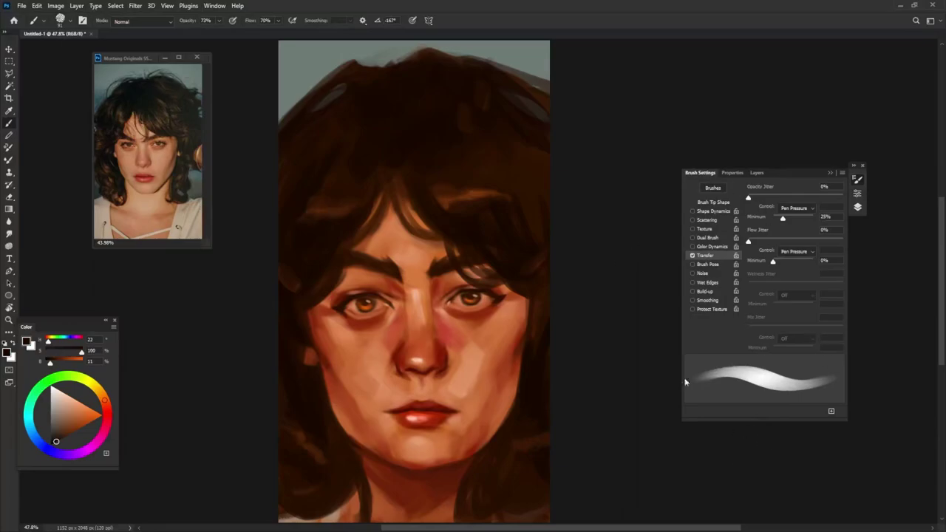